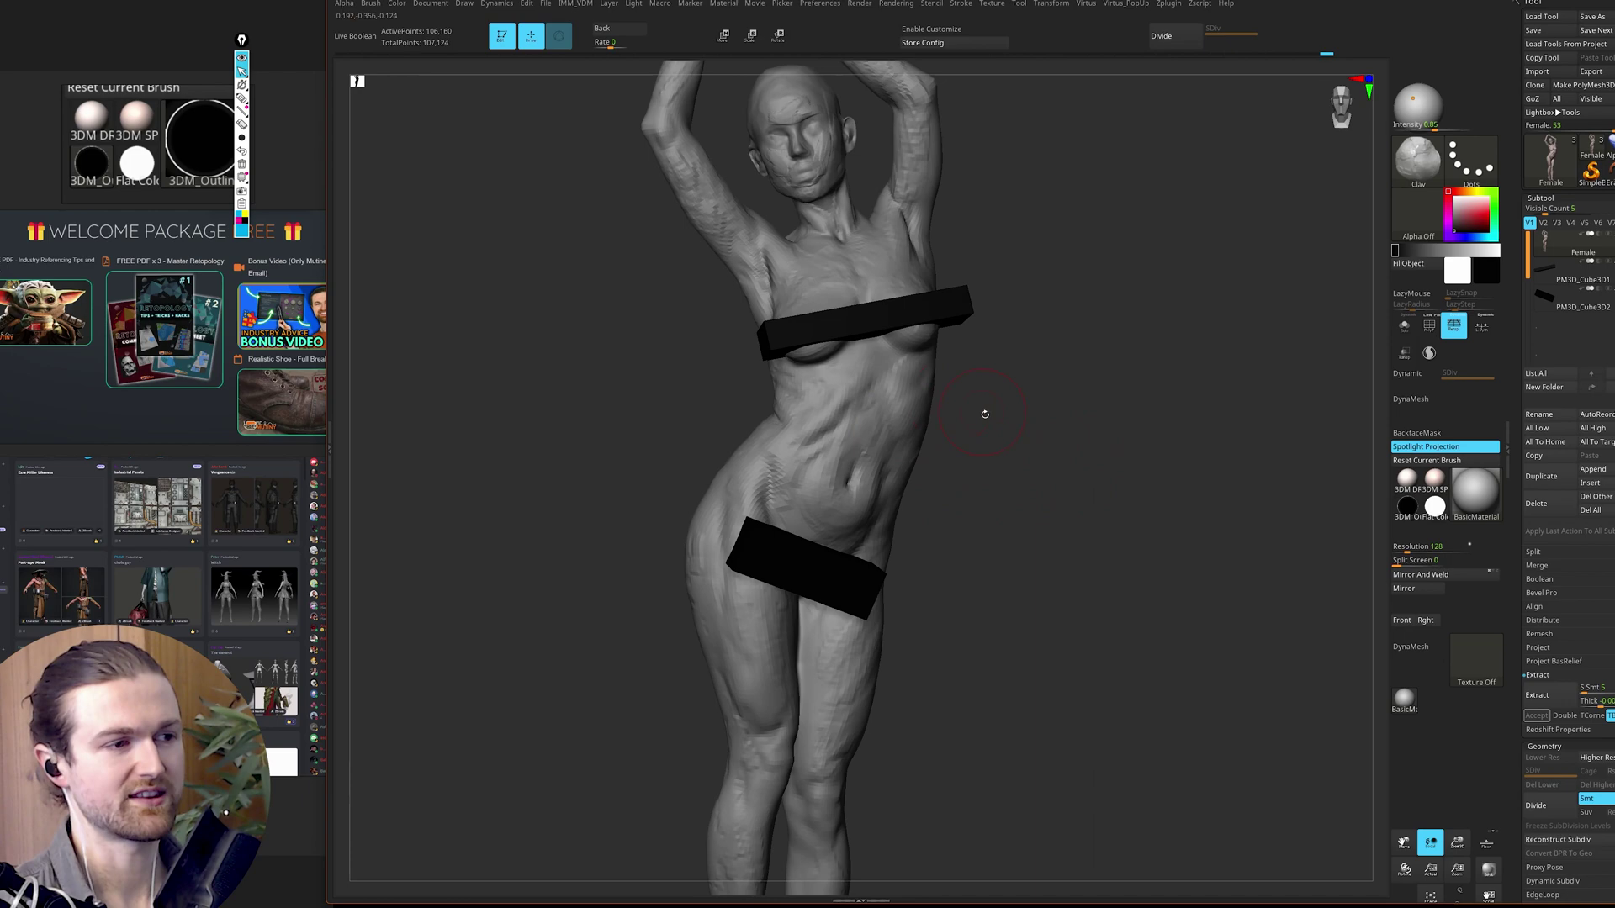
Step: Reposition the light on the material preview sphere and inspect the figure's shading under BasicMaterial from several angles
{"action": "left_click_drag", "start_coordinate": [984, 412], "coordinate": [952, 491], "text": "alt"}
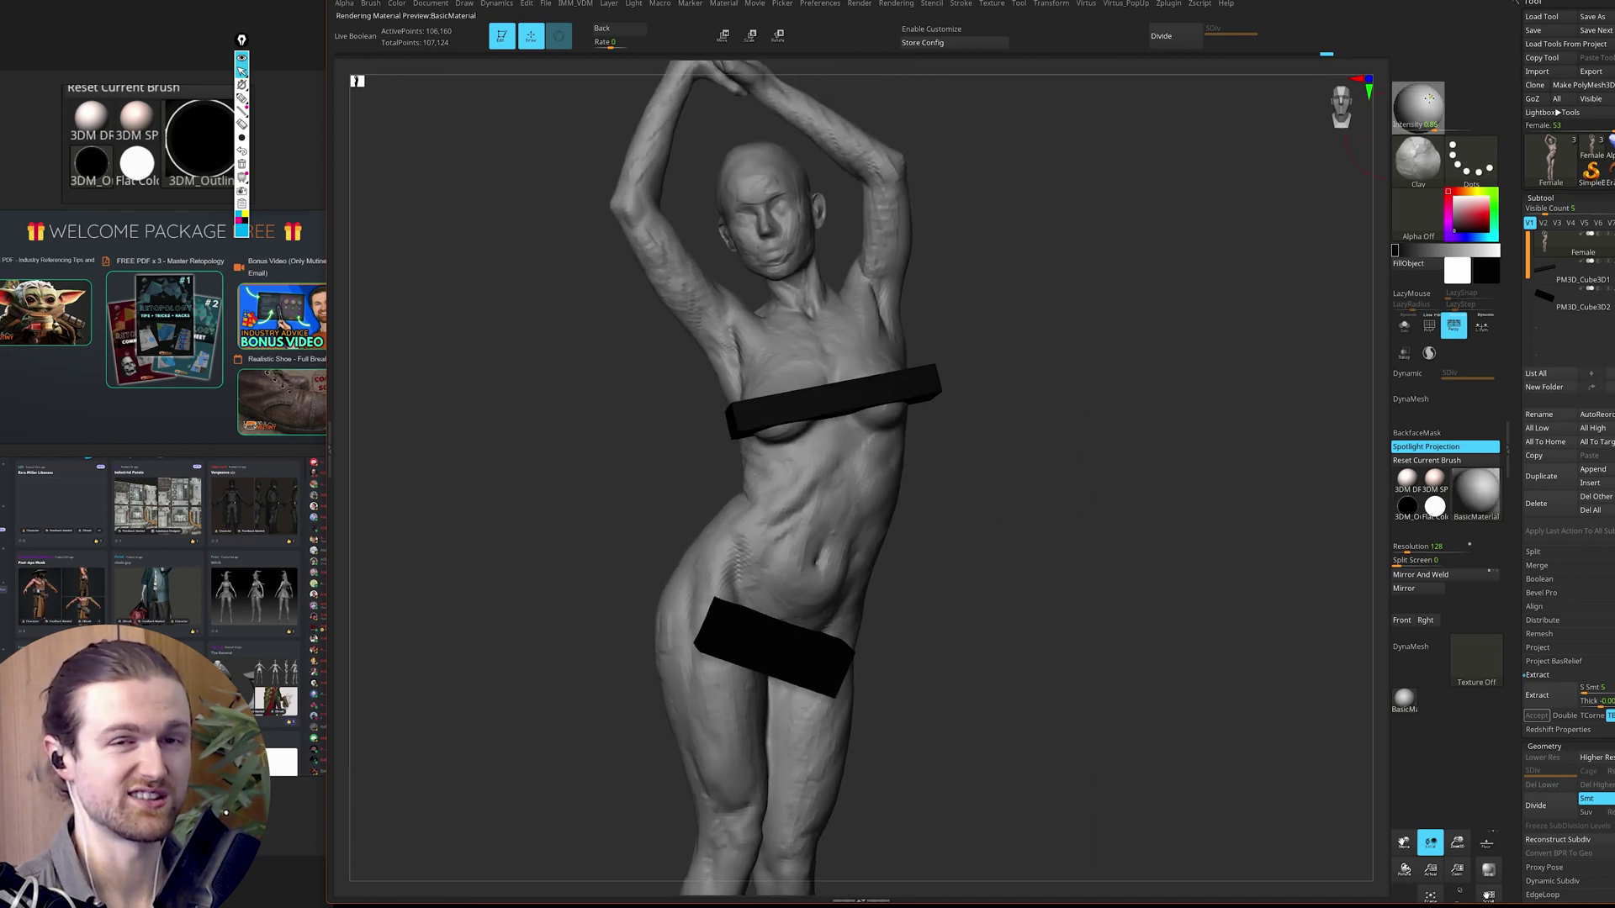
{"action": "mouse_move", "coordinate": [1307, 233]}
{"action": "left_mouse_down"}
{"action": "mouse_move", "coordinate": [1180, 293]}
{"action": "mouse_move", "coordinate": [1290, 256]}
{"action": "left_mouse_up"}
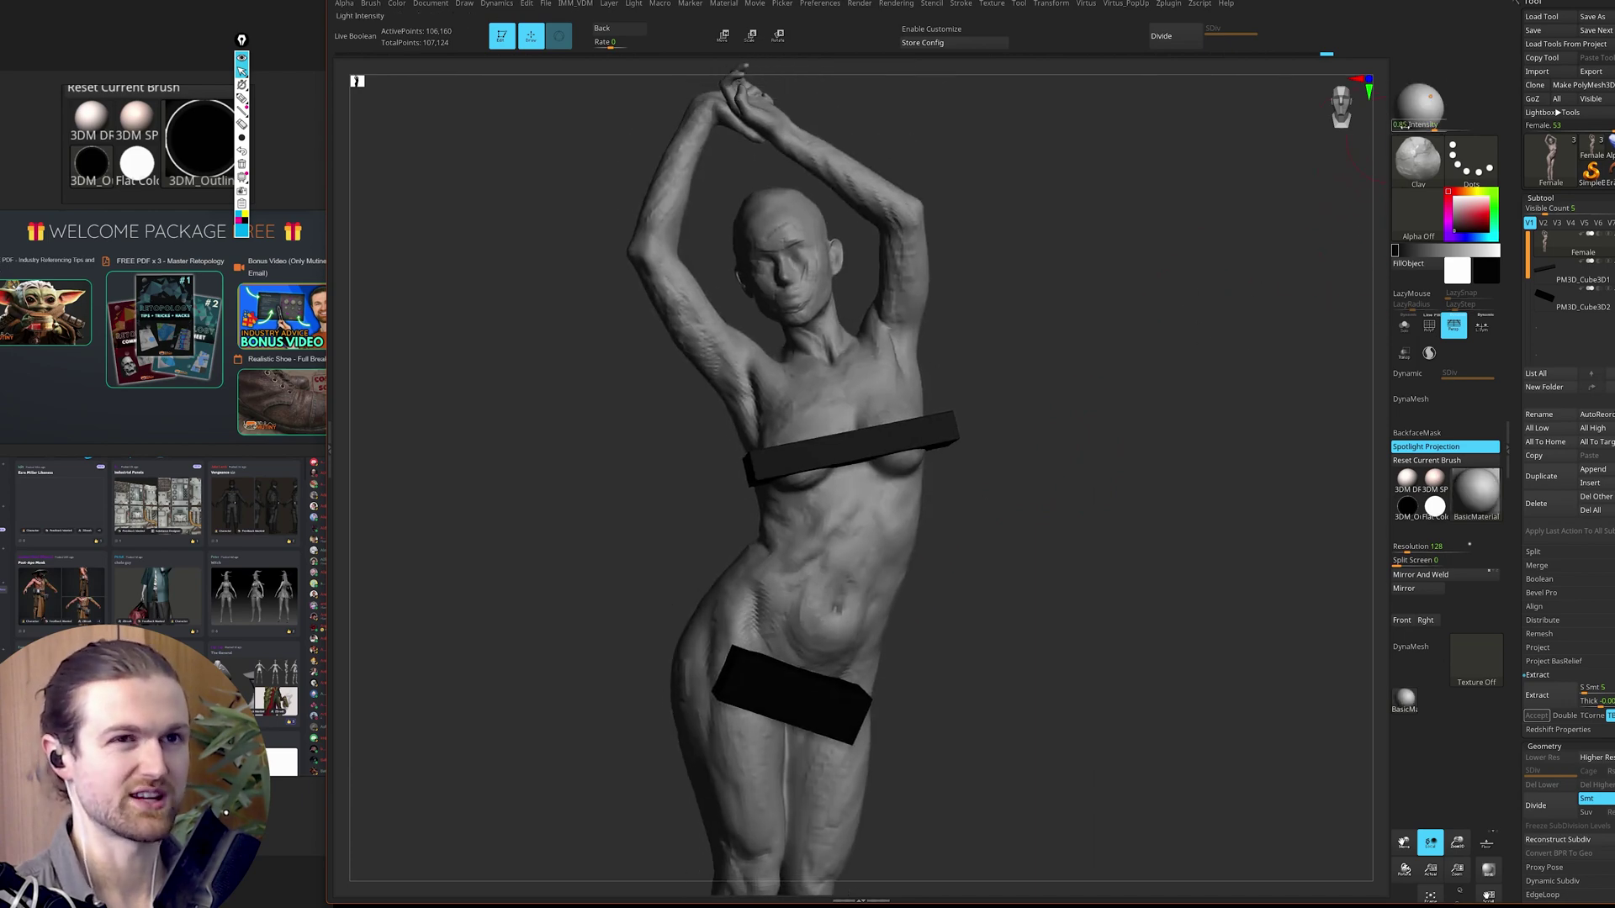
{"action": "left_click", "coordinate": [1422, 95]}
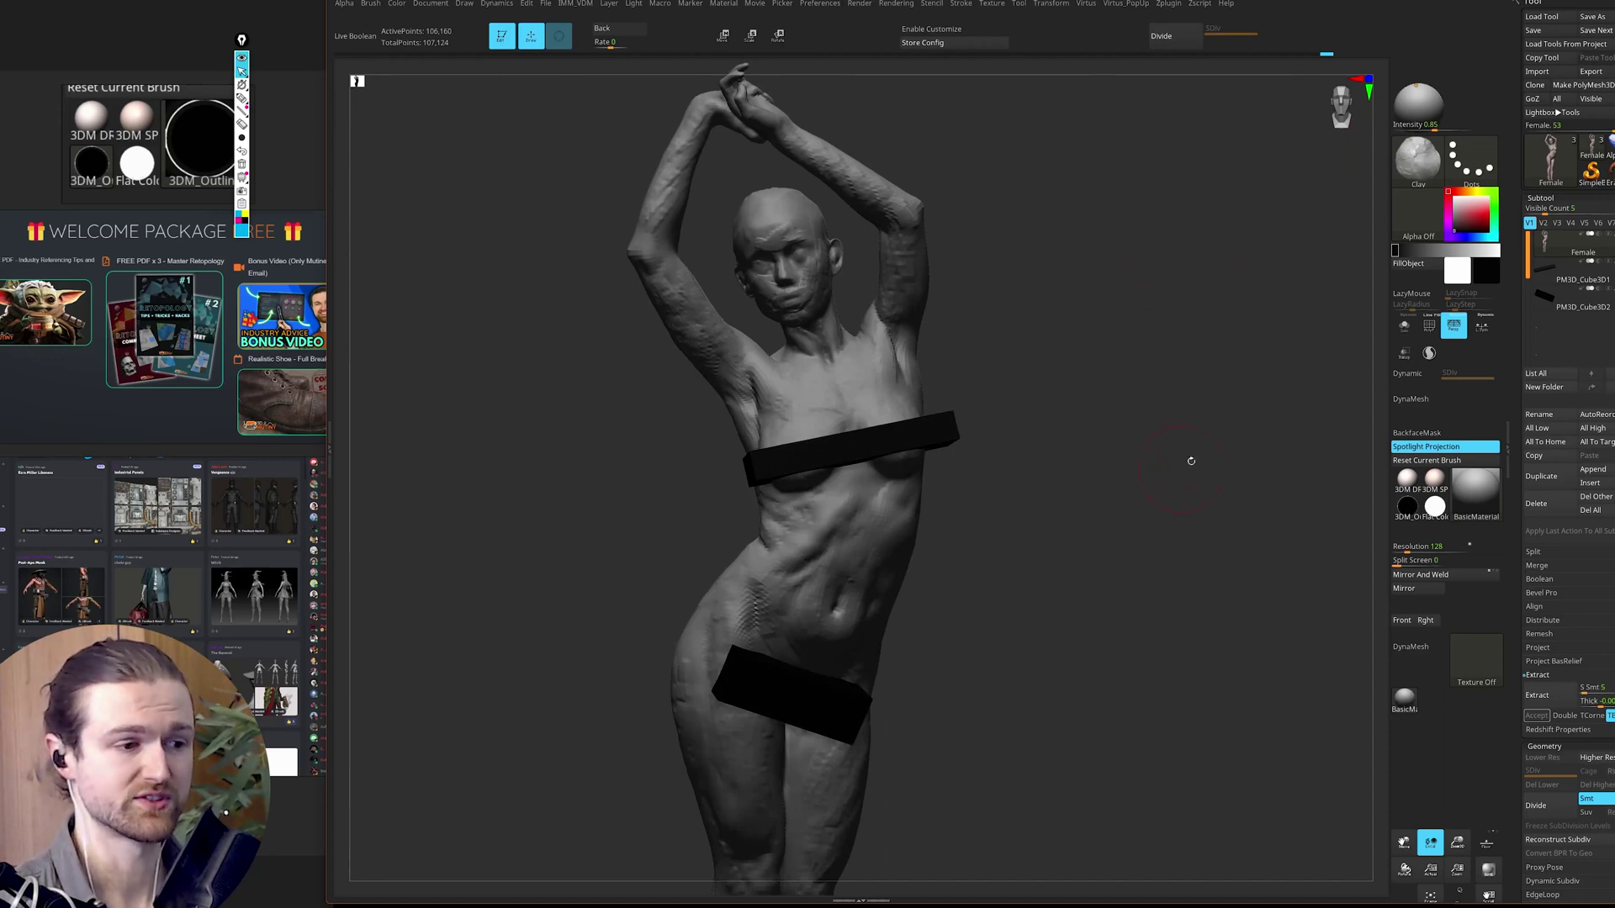
{"action": "left_click_drag", "start_coordinate": [1189, 458], "coordinate": [1134, 419]}
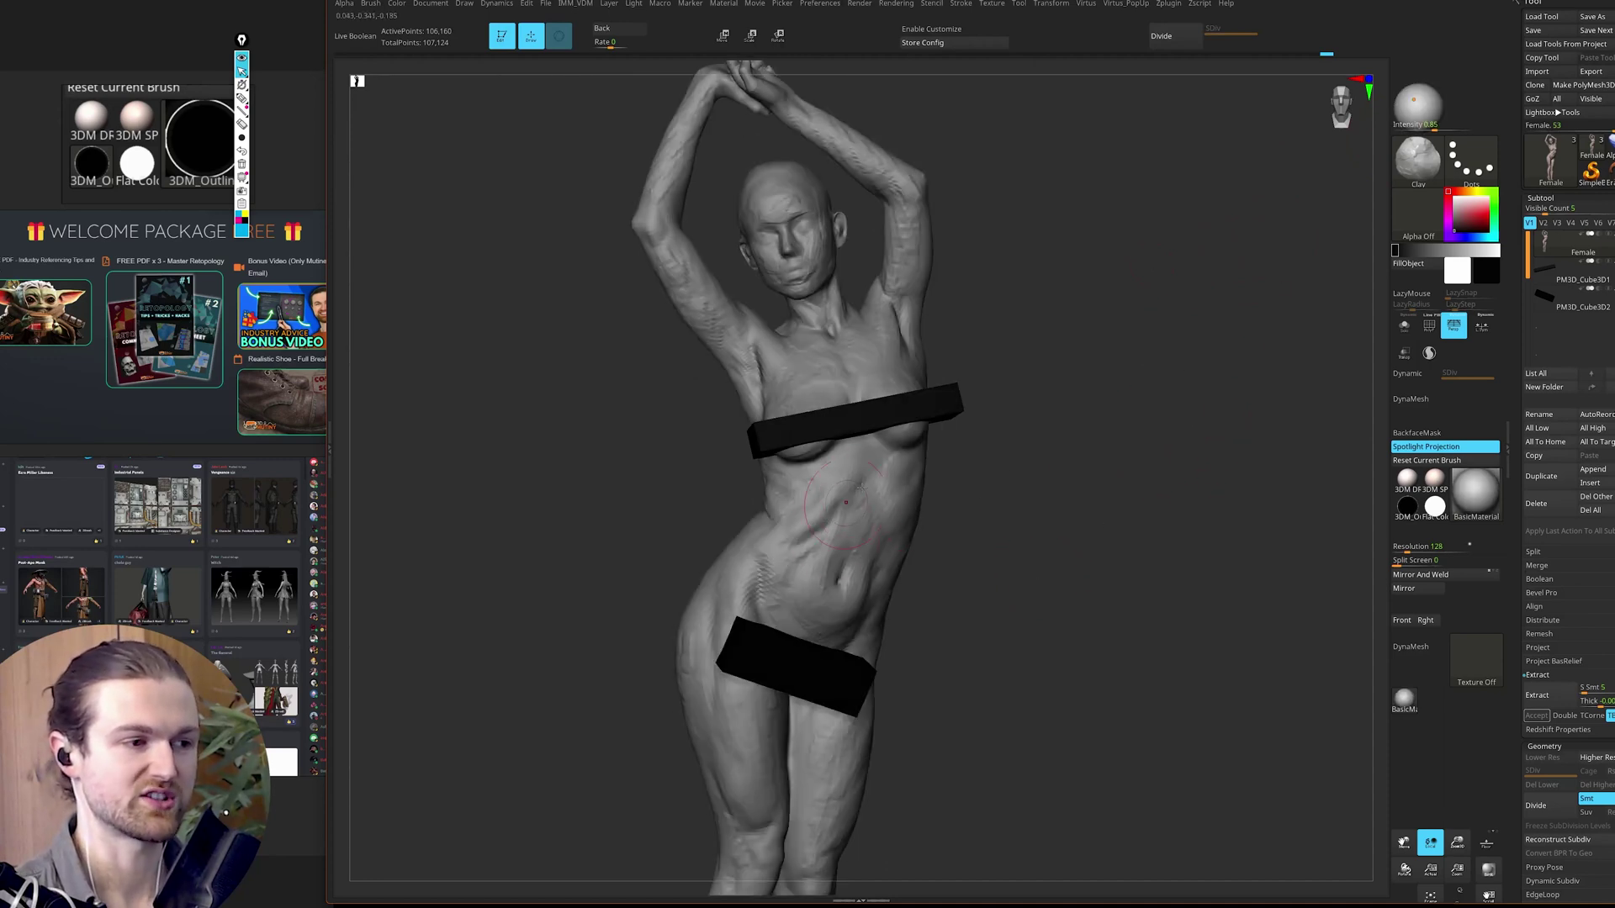
{"action": "mouse_move", "coordinate": [876, 488]}
{"action": "right_mouse_down", "text": "ctrl"}
{"action": "mouse_move", "coordinate": [946, 515]}
{"action": "mouse_move", "coordinate": [870, 456]}
{"action": "right_mouse_up", "text": "ctrl"}
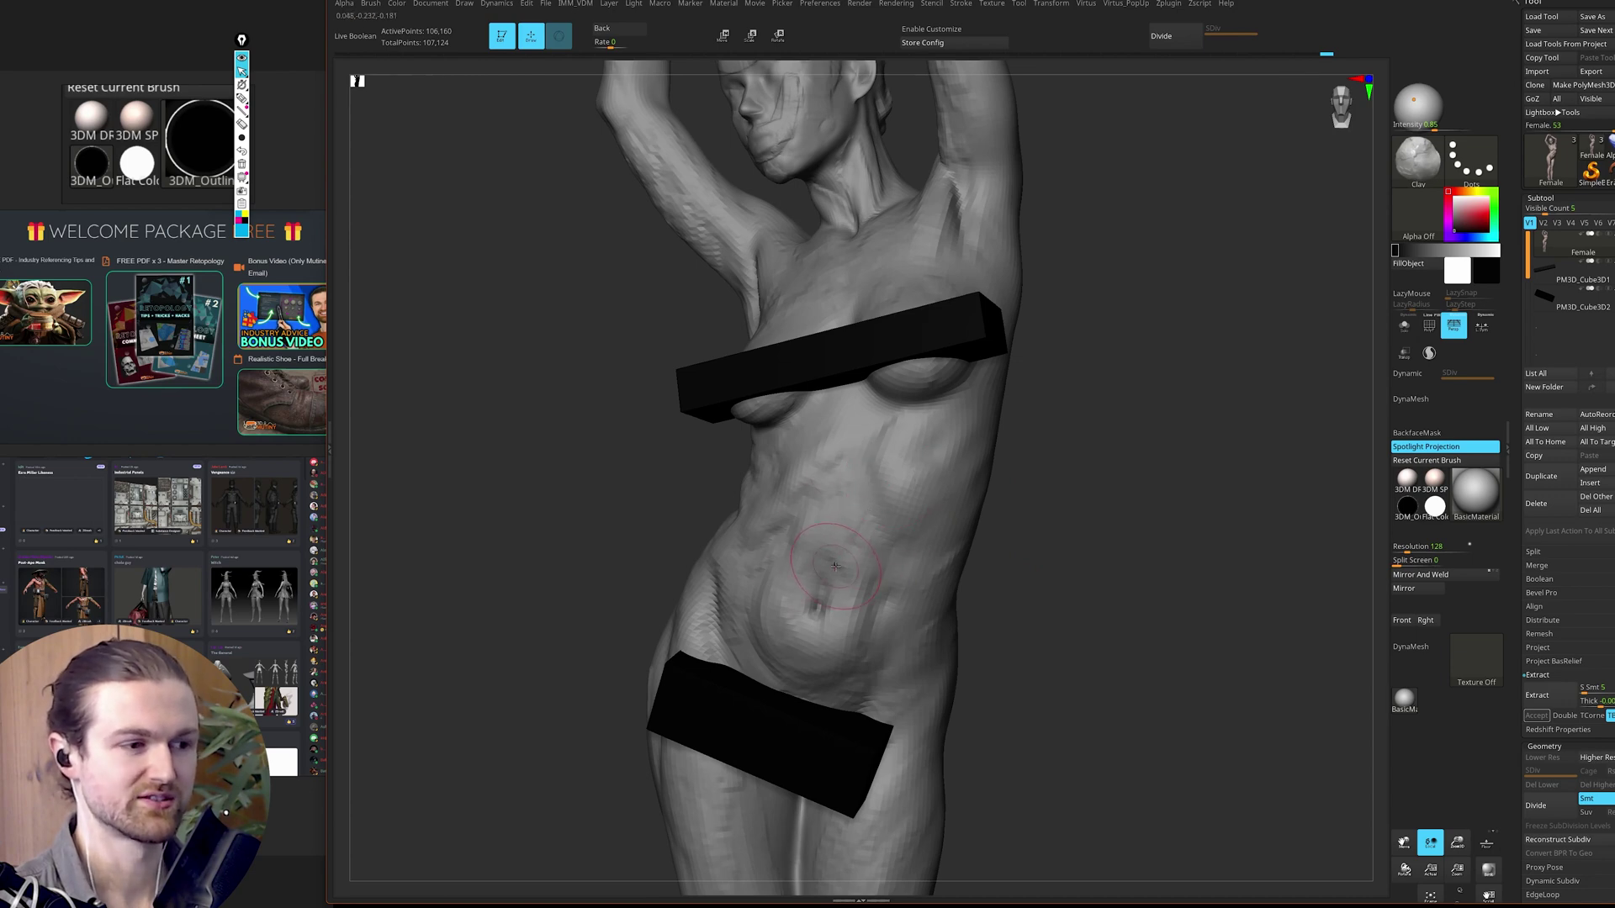
{"action": "mouse_move", "coordinate": [1211, 488]}
{"action": "left_mouse_down"}
{"action": "mouse_move", "coordinate": [1165, 487]}
{"action": "mouse_move", "coordinate": [1189, 407]}
{"action": "mouse_move", "coordinate": [1164, 603]}
{"action": "mouse_move", "coordinate": [1137, 520]}
{"action": "mouse_move", "coordinate": [1033, 712]}
{"action": "left_mouse_up"}
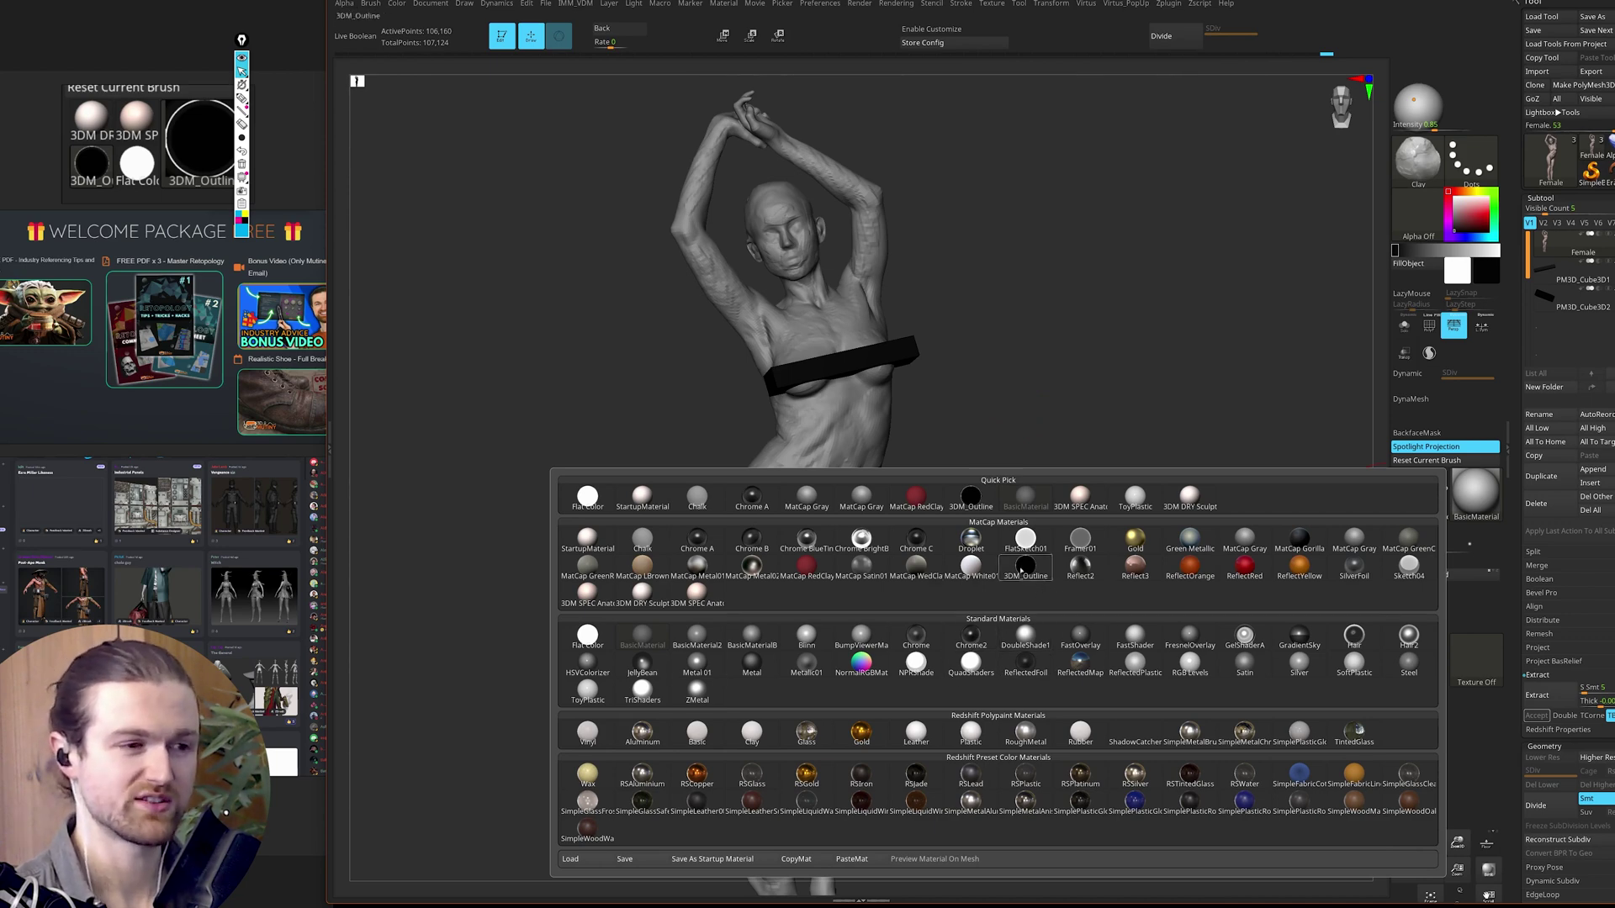
Step: Apply the Gold MatCap material to the figure and examine its reflections from the front and above
{"action": "left_click", "coordinate": [1135, 540]}
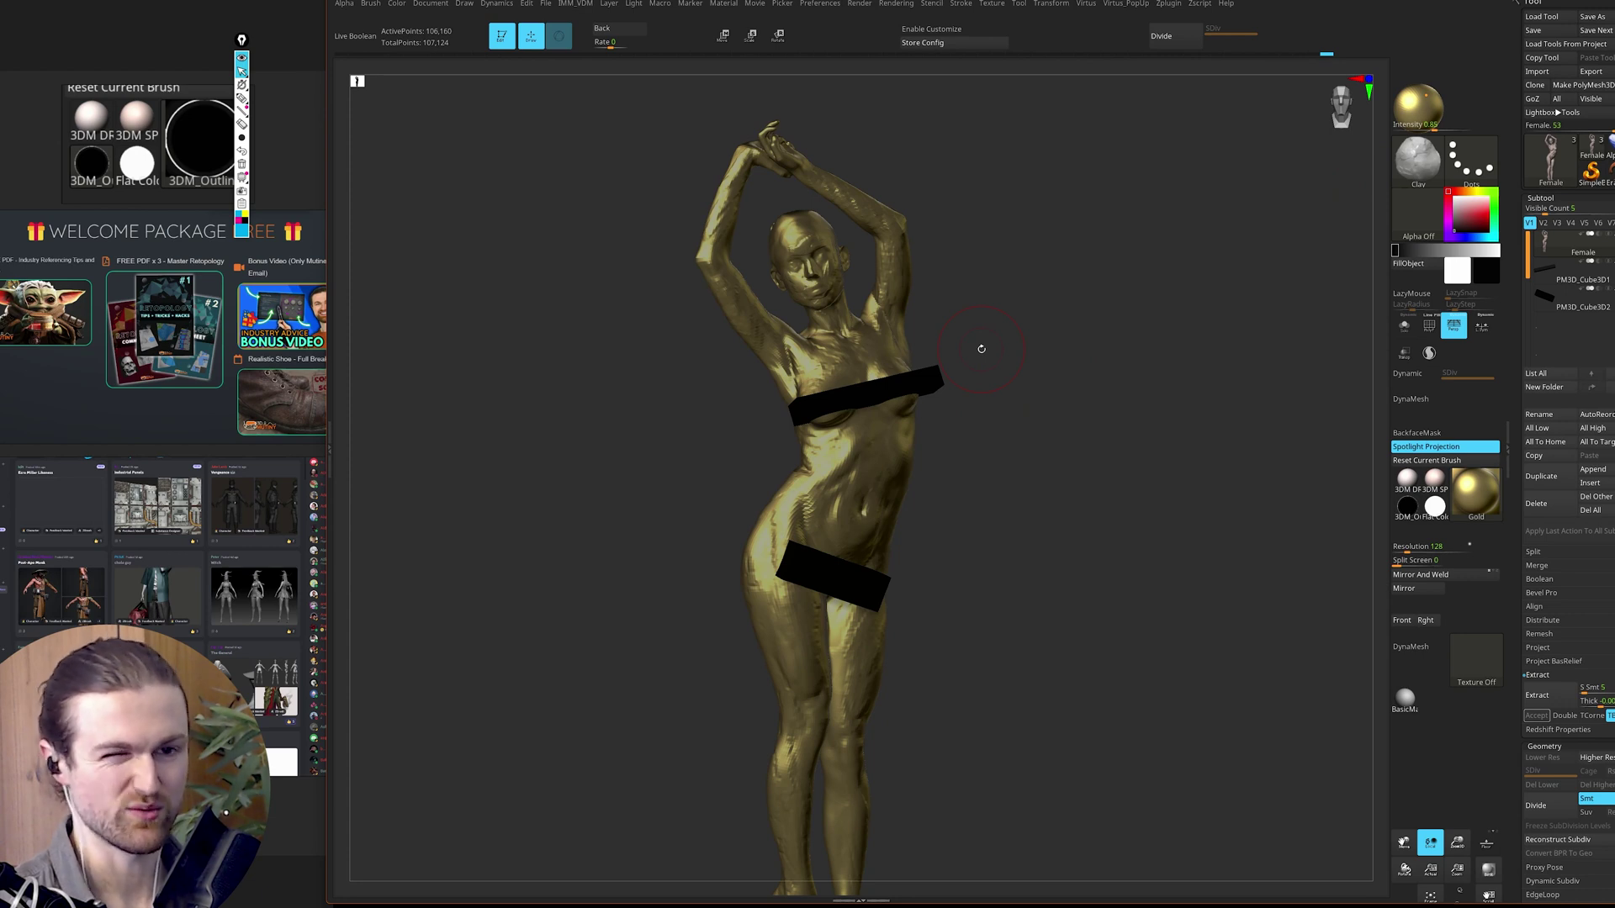
{"action": "left_click_drag", "start_coordinate": [981, 348], "coordinate": [1231, 493]}
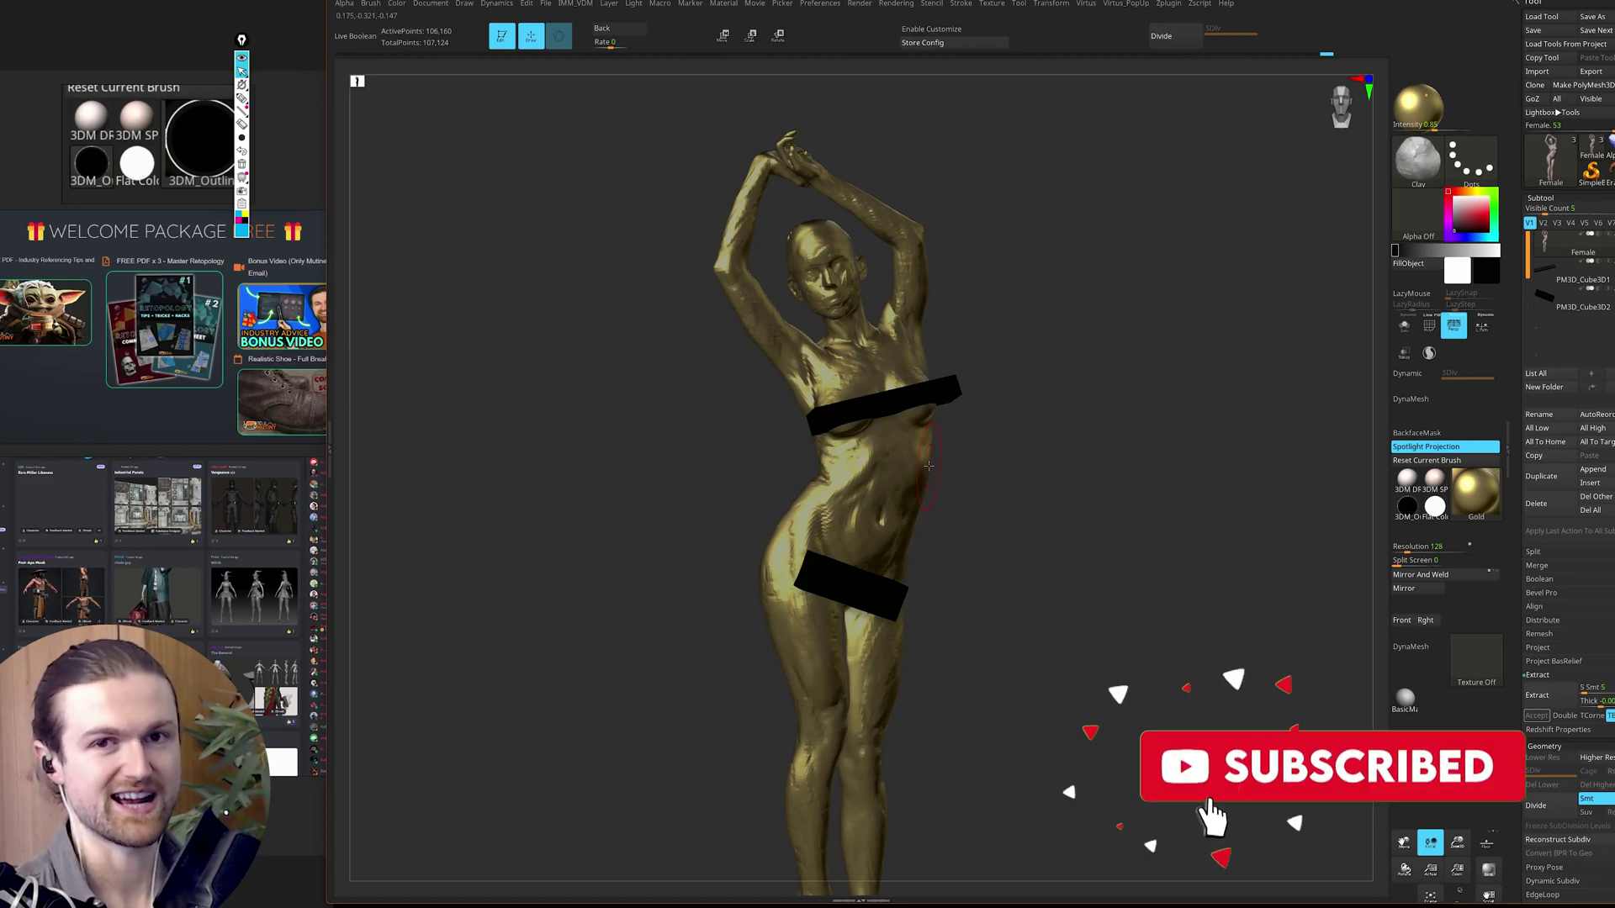
{"action": "left_click_drag", "start_coordinate": [1001, 454], "coordinate": [1038, 606]}
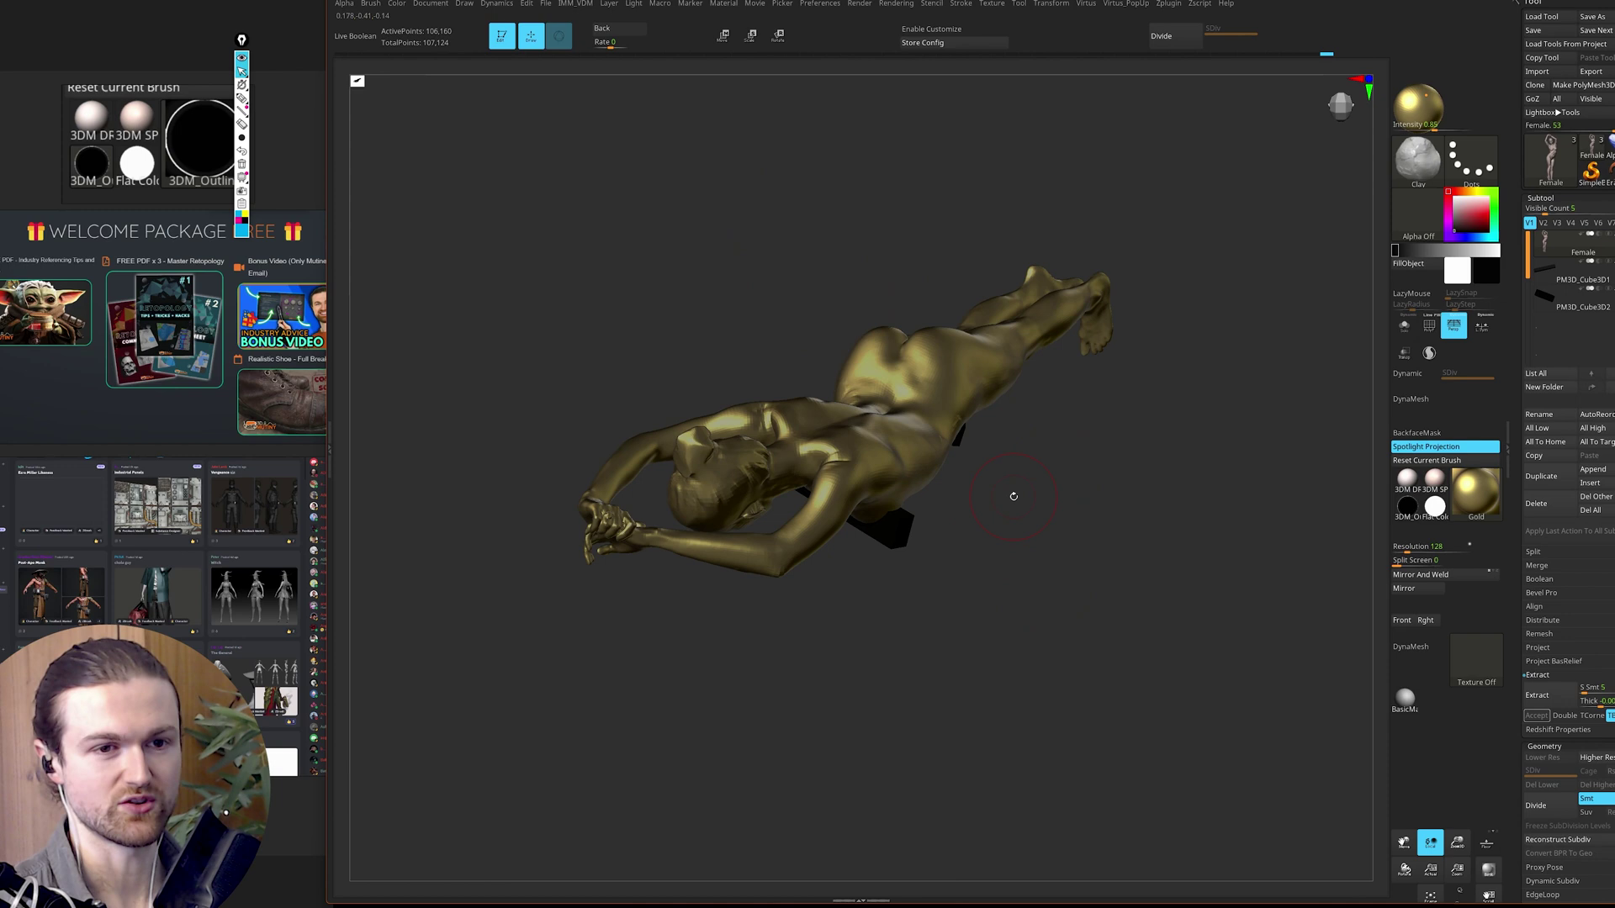
{"action": "left_click_drag", "start_coordinate": [1013, 496], "coordinate": [1028, 494], "text": "shift"}
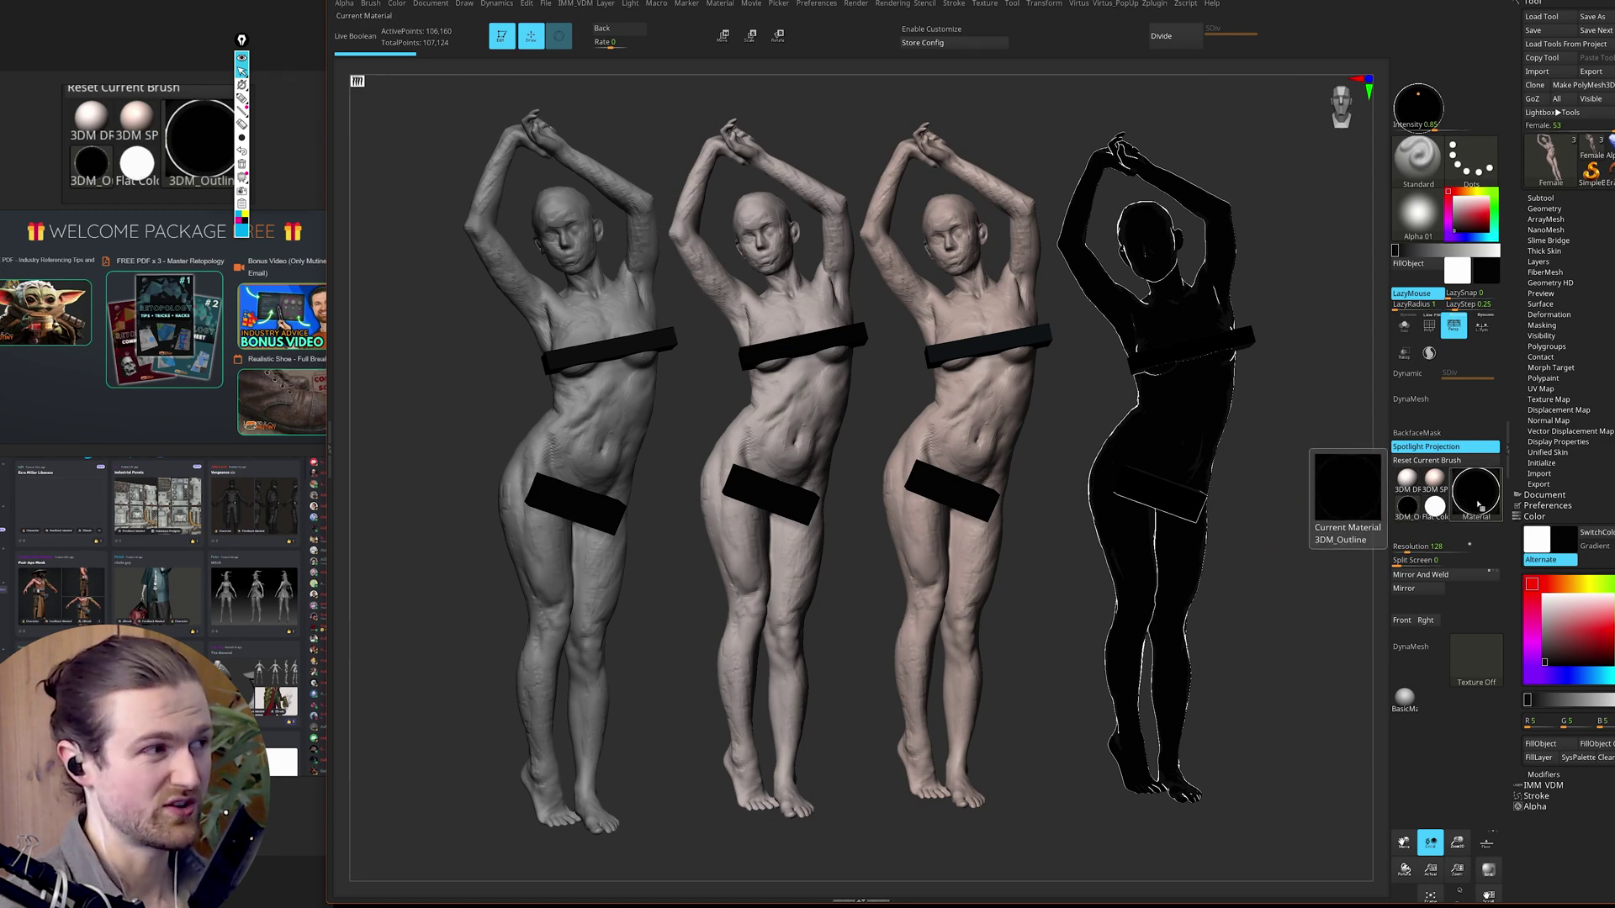
Step: Load the 3DM DRY Sculpting material file from the 3D Mutiny 3 Essential Materials folder
{"action": "left_click", "coordinate": [1479, 504]}
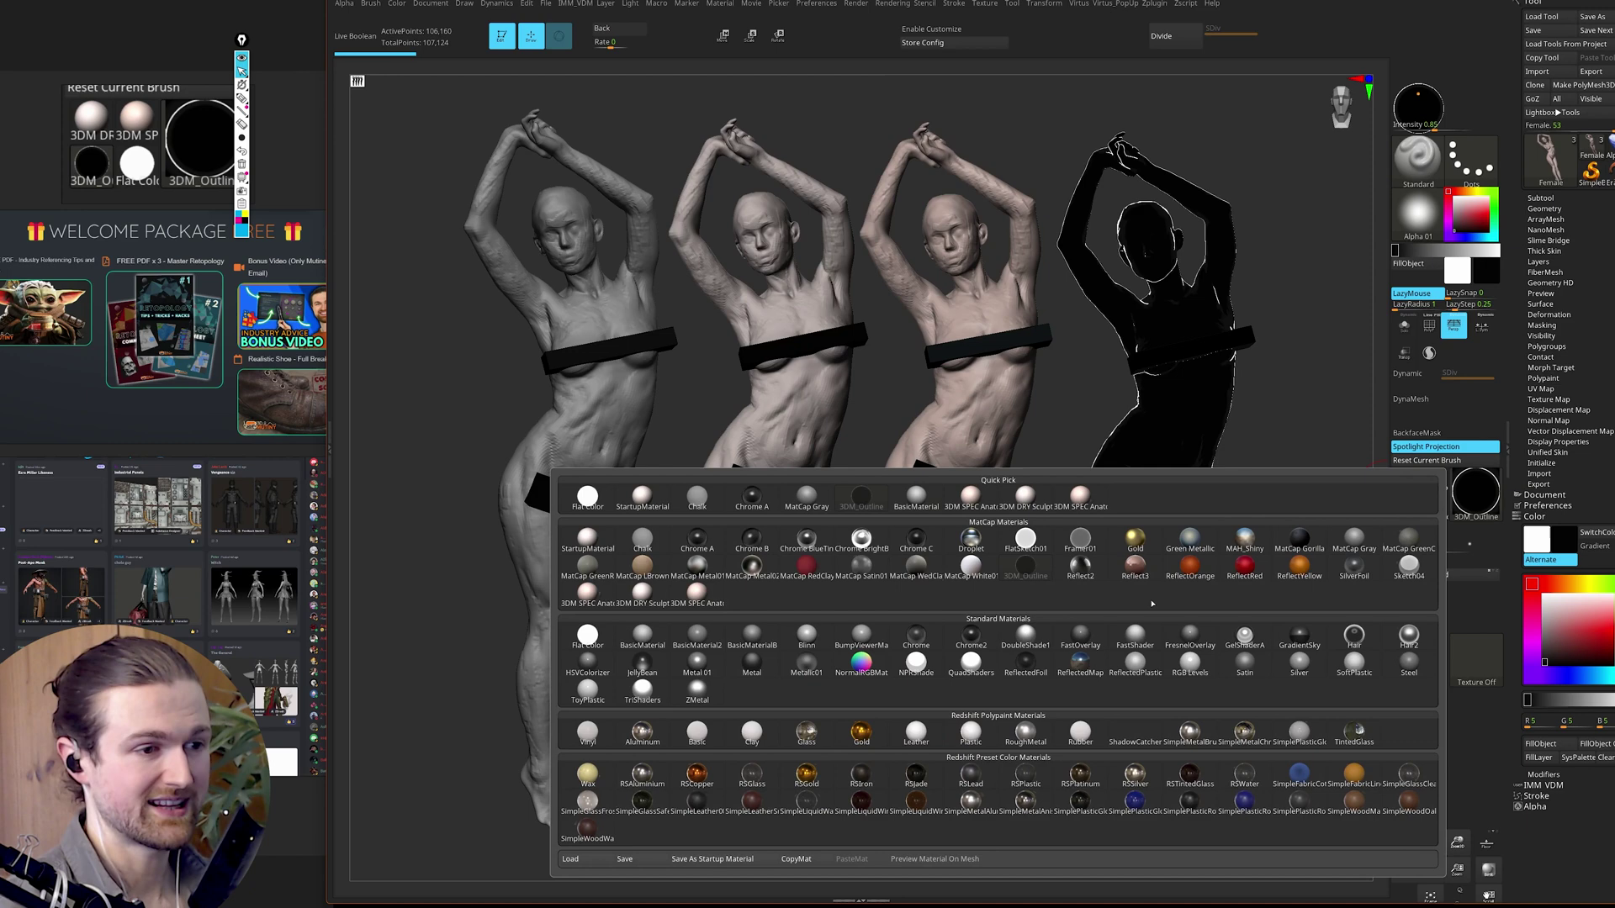
{"action": "left_click", "coordinate": [587, 862]}
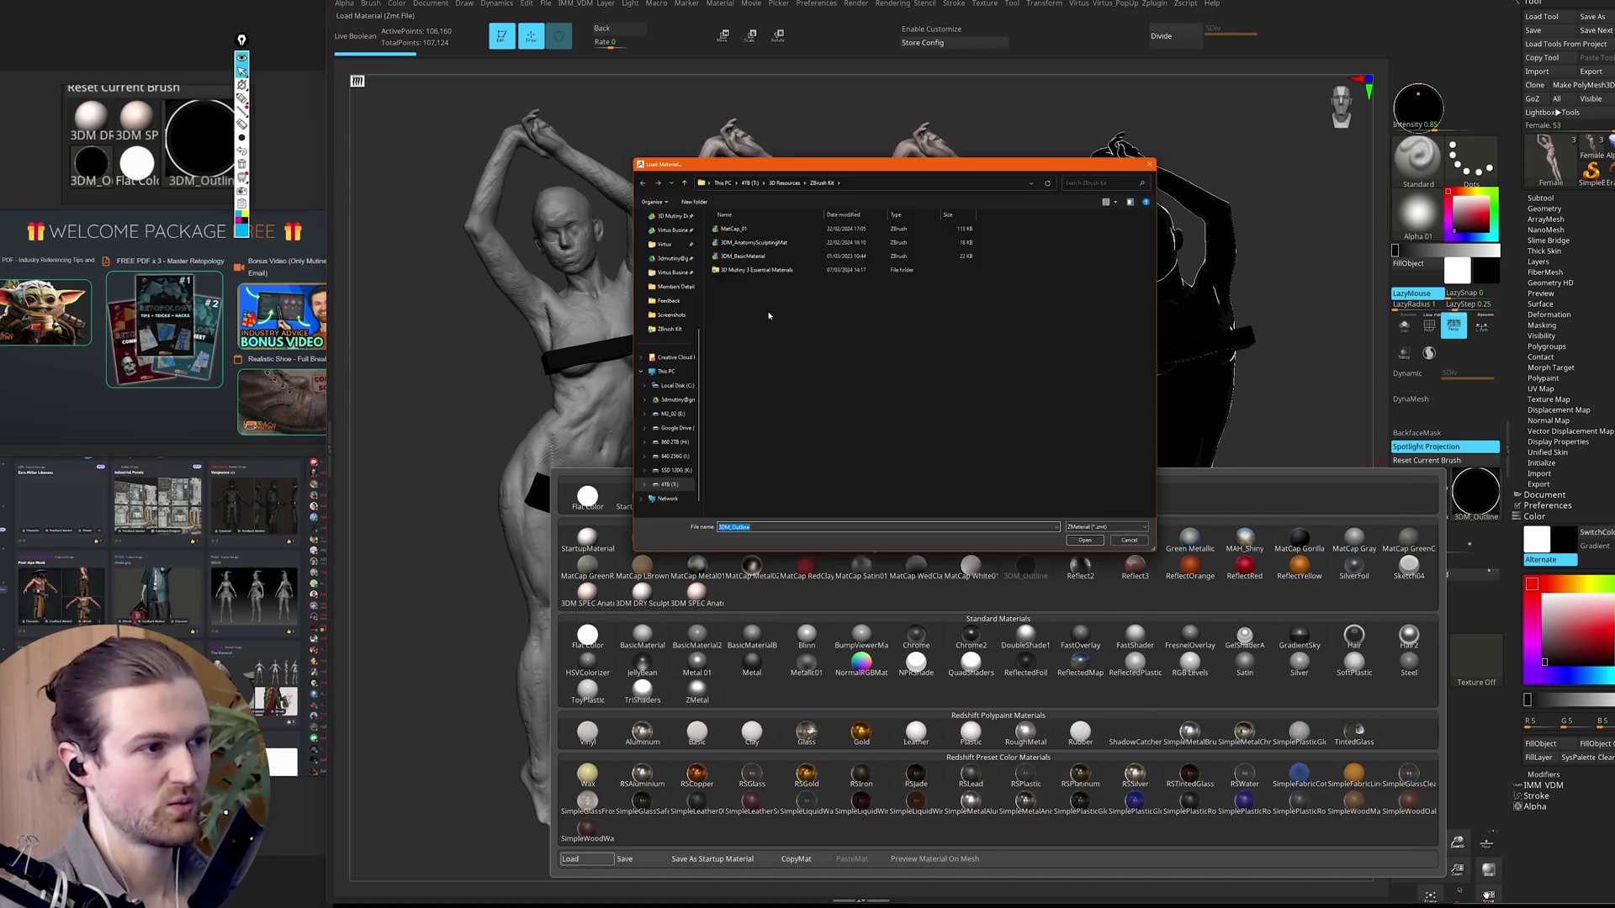
{"action": "double_click", "coordinate": [736, 273]}
{"action": "left_click", "coordinate": [744, 229]}
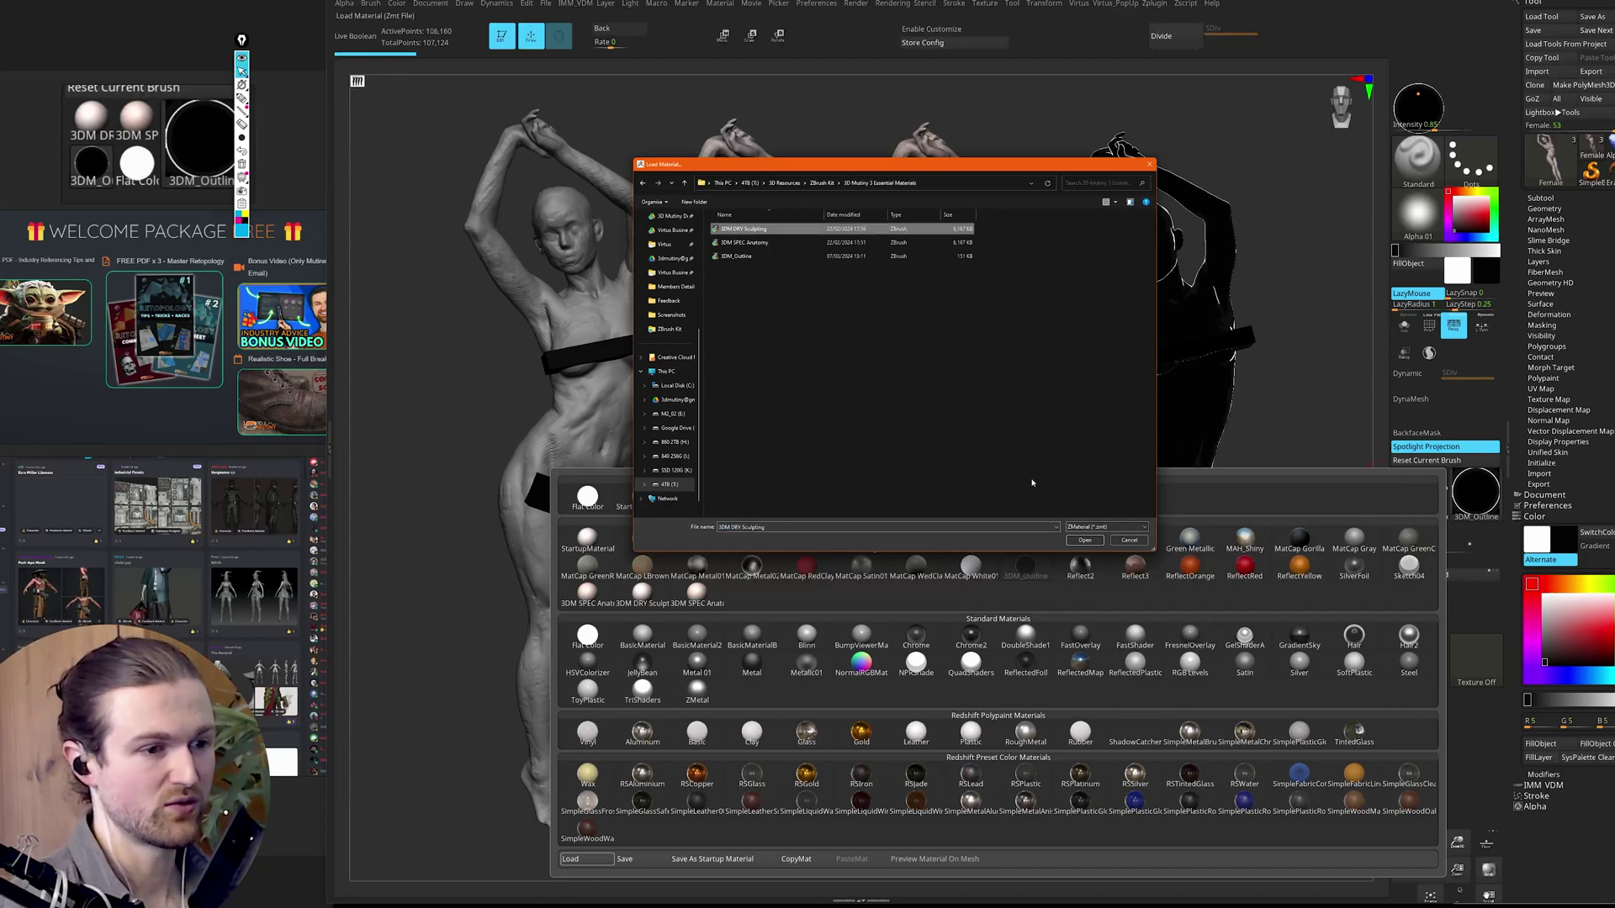
{"action": "left_click", "coordinate": [1085, 541]}
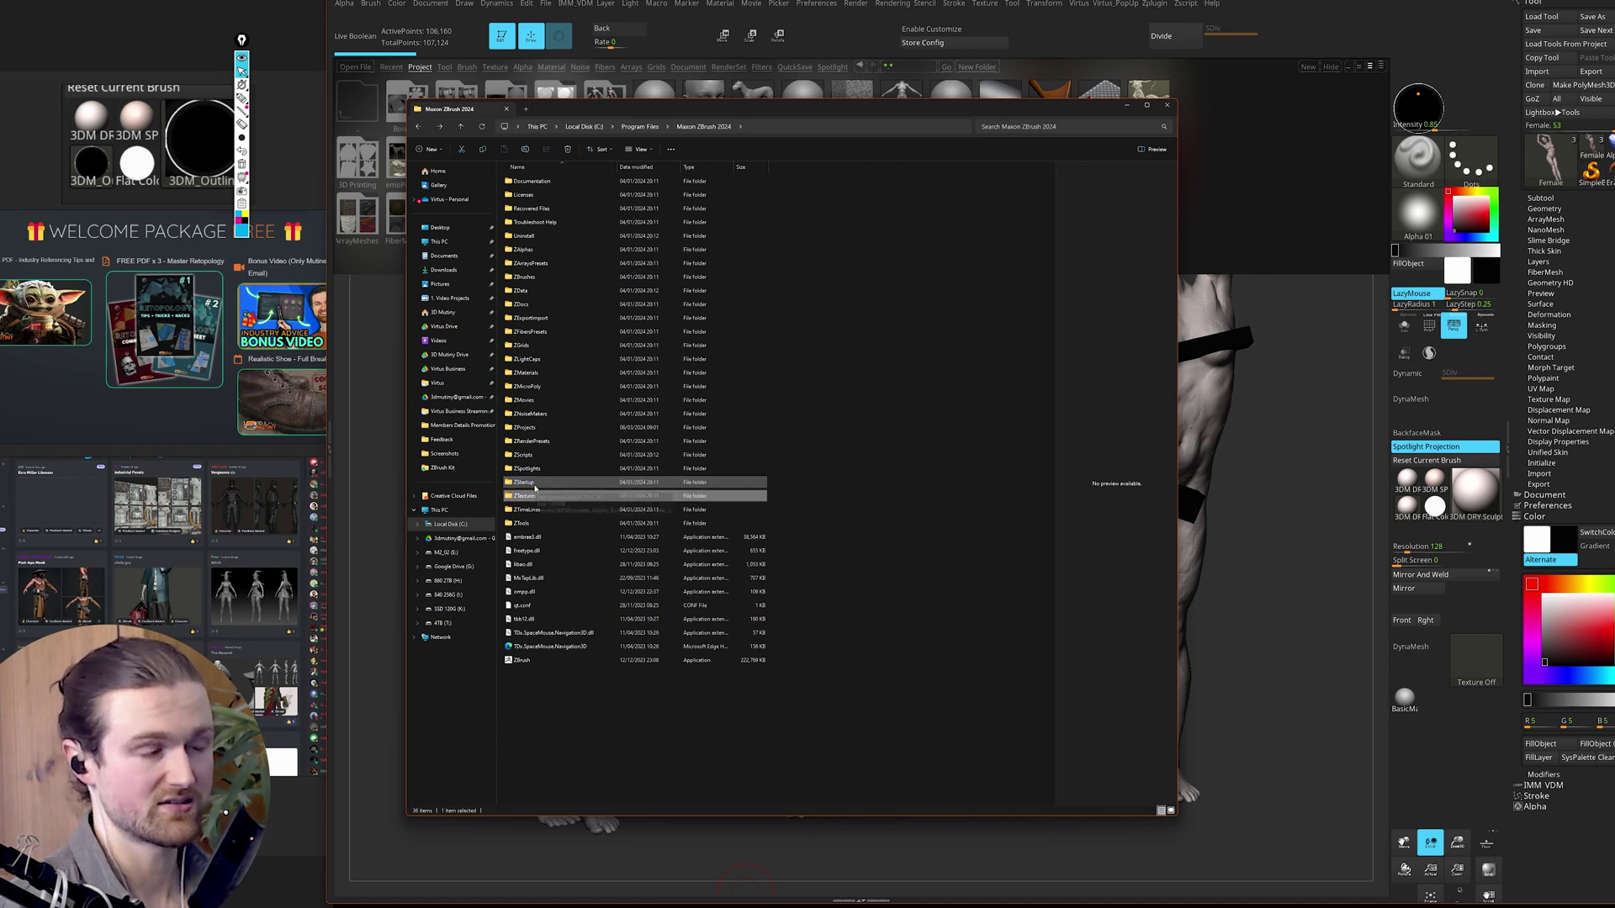
Step: Open the Materials folder inside ZStartup in the Maxon ZBrush 2024 installation folder
{"action": "double_click", "coordinate": [535, 487]}
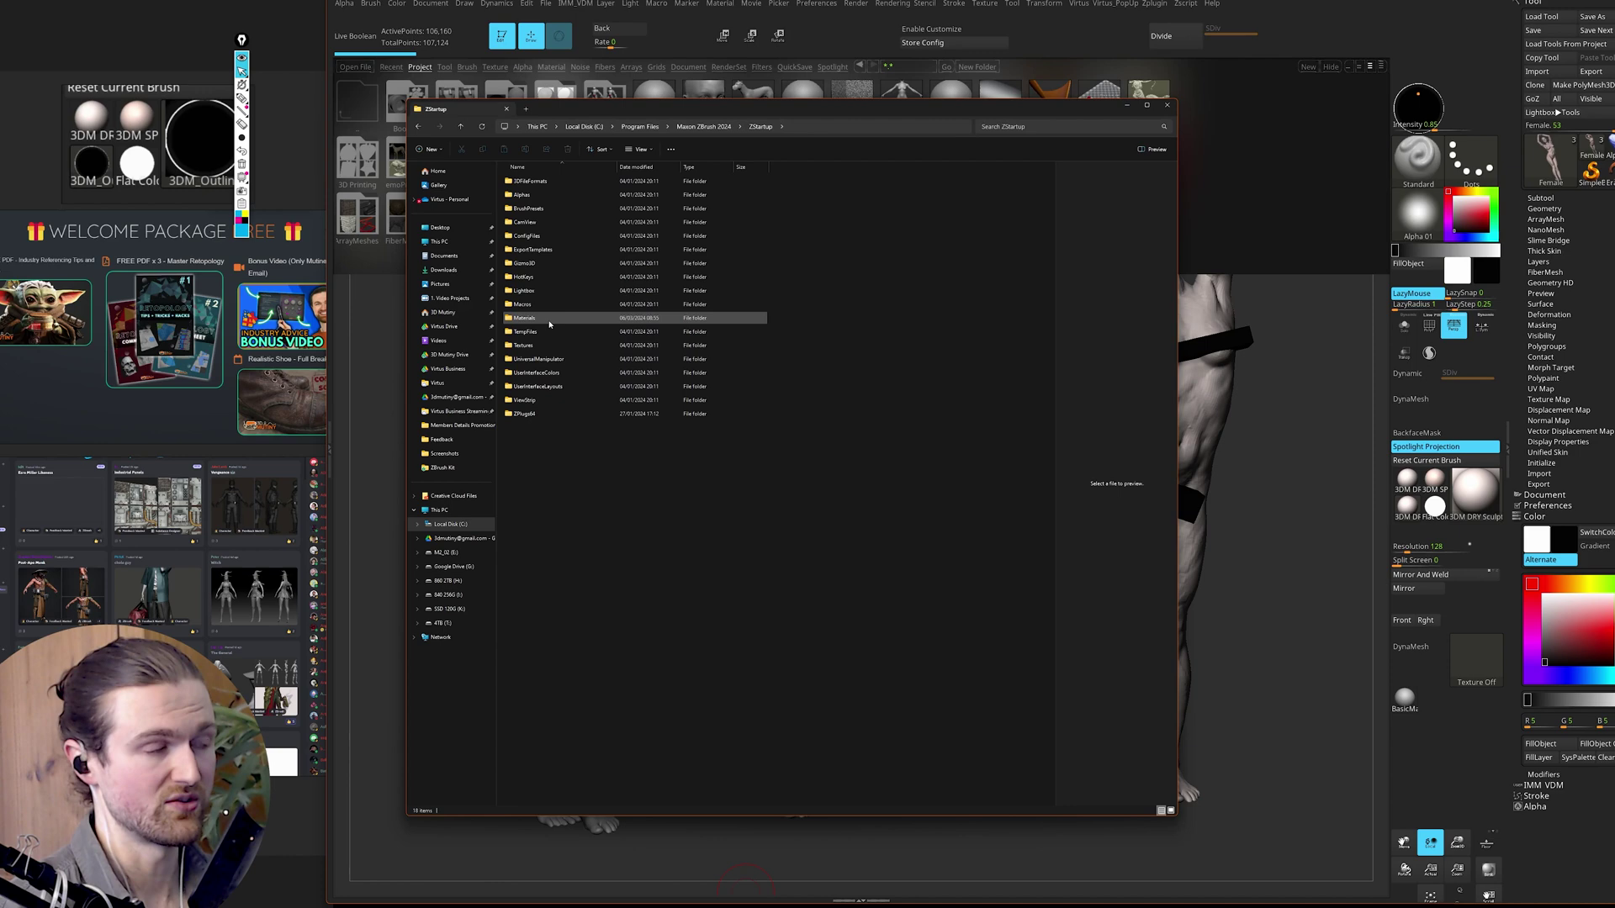
{"action": "double_click", "coordinate": [550, 322]}
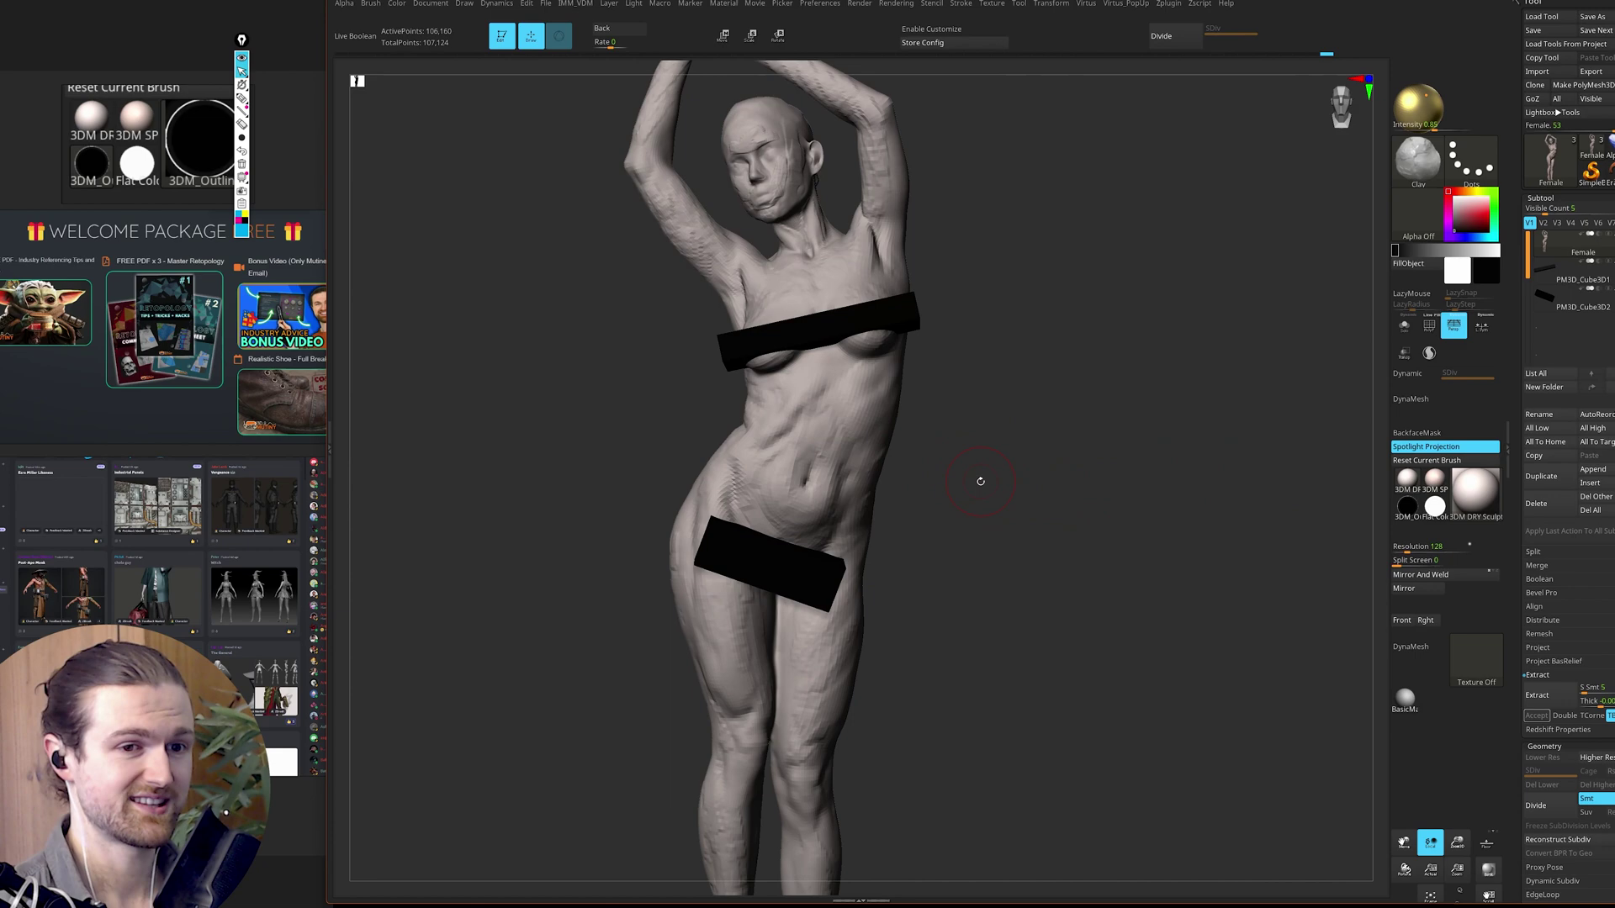
Step: Examine the figure's torso and side forms under the 3DM DRY Sculpt material
{"action": "mouse_move", "coordinate": [973, 473]}
{"action": "left_mouse_down"}
{"action": "mouse_move", "coordinate": [992, 461]}
{"action": "mouse_move", "coordinate": [1018, 523]}
{"action": "left_mouse_up"}
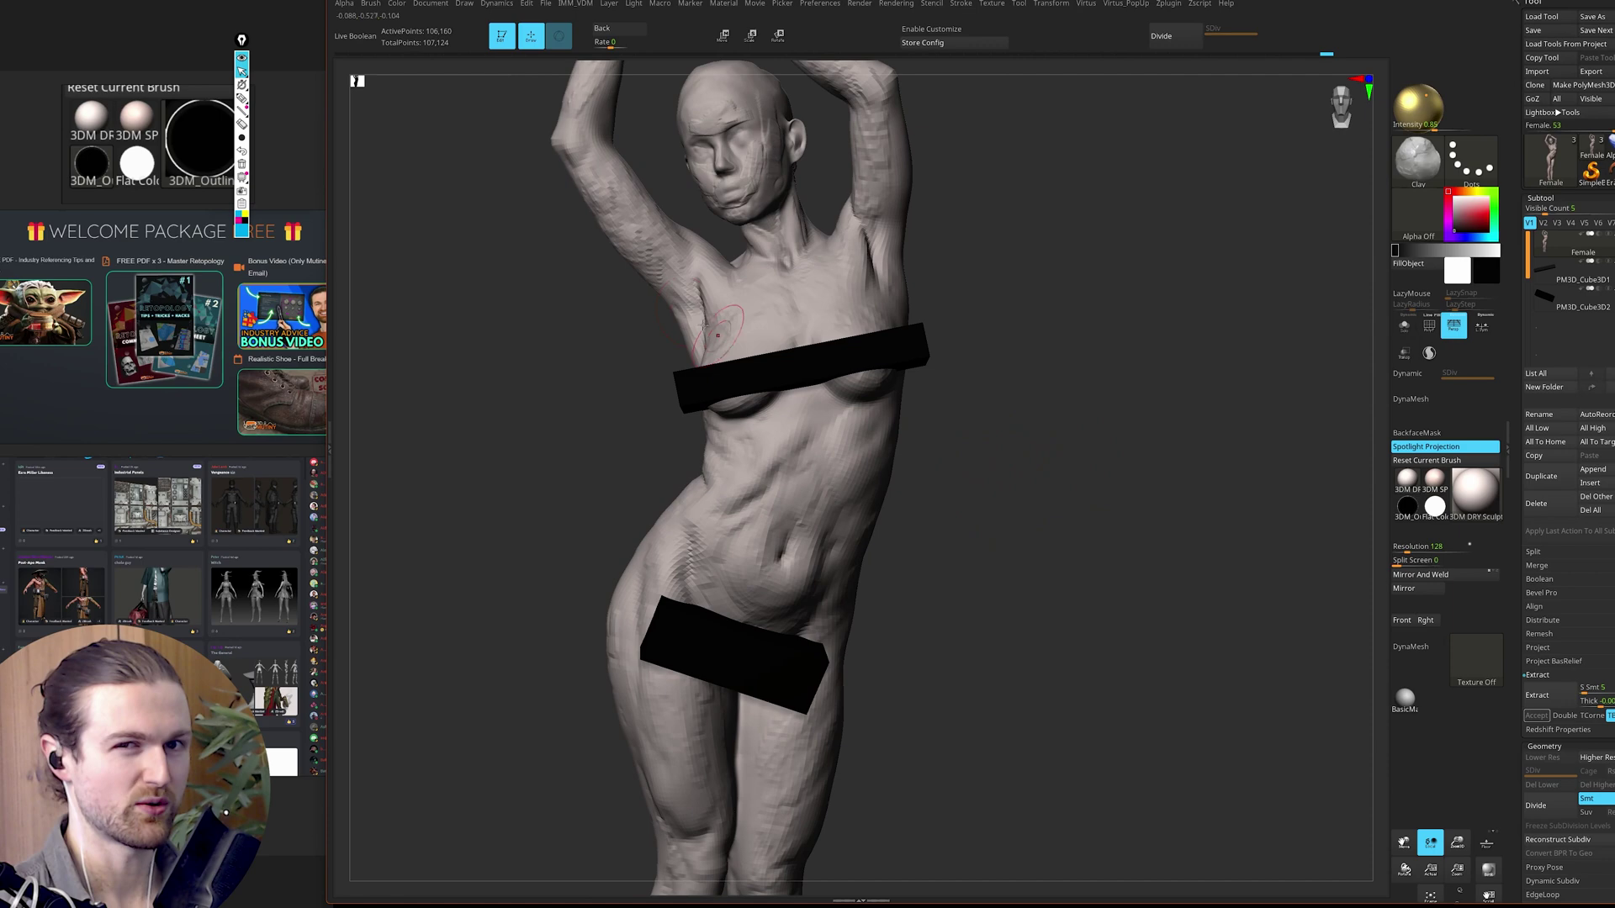
{"action": "left_click_drag", "start_coordinate": [1039, 484], "coordinate": [1001, 492]}
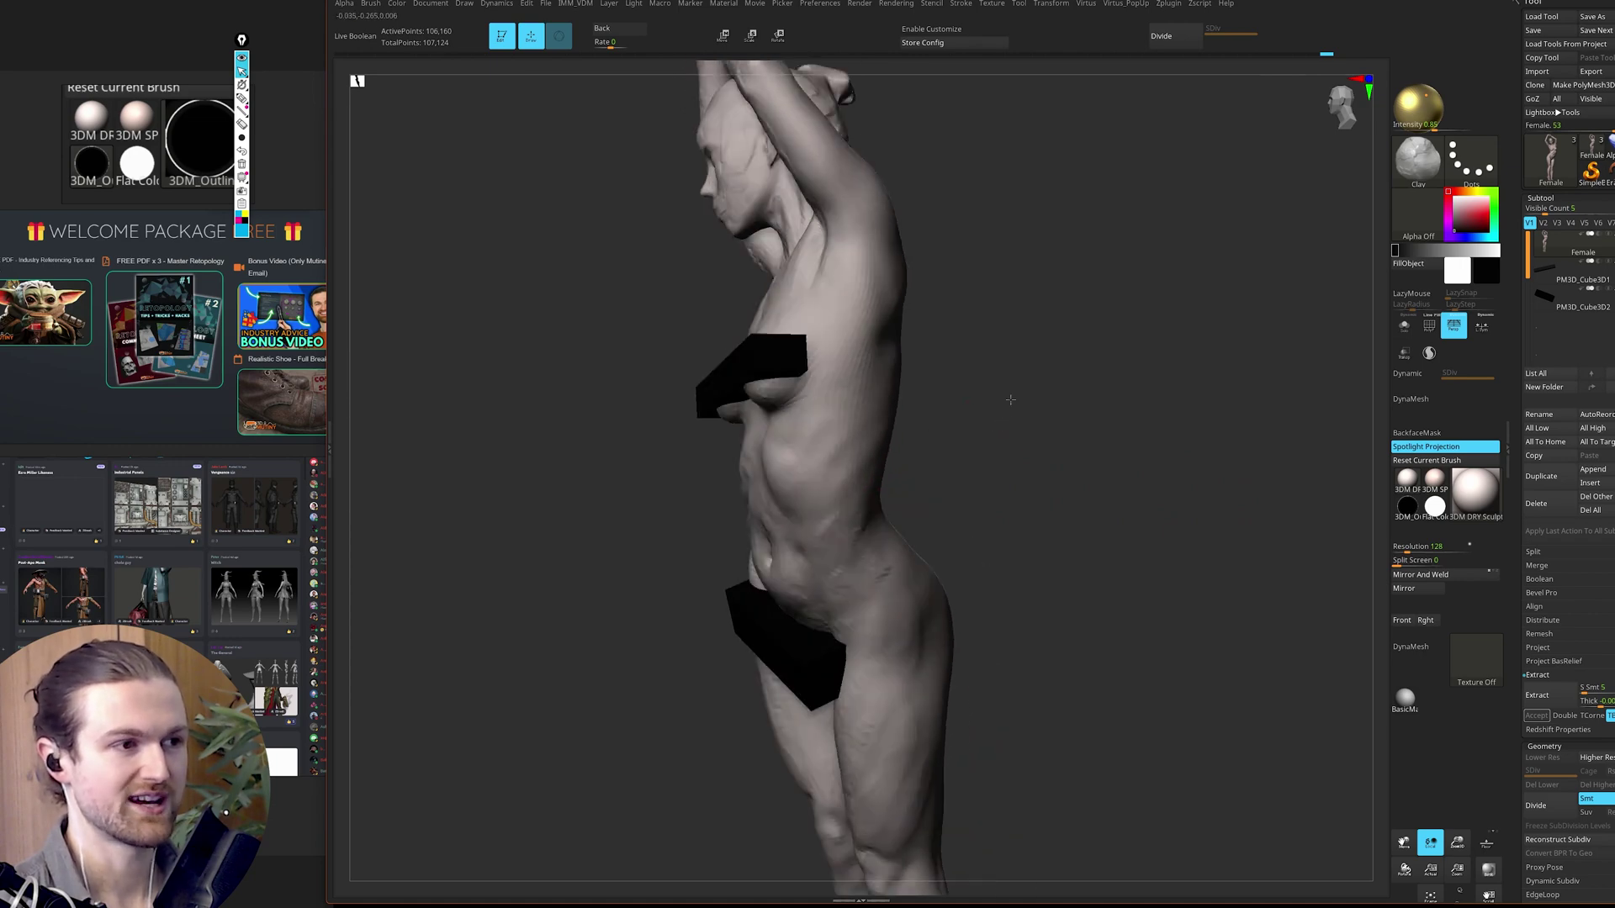
{"action": "left_click_drag", "start_coordinate": [1011, 399], "coordinate": [1015, 459]}
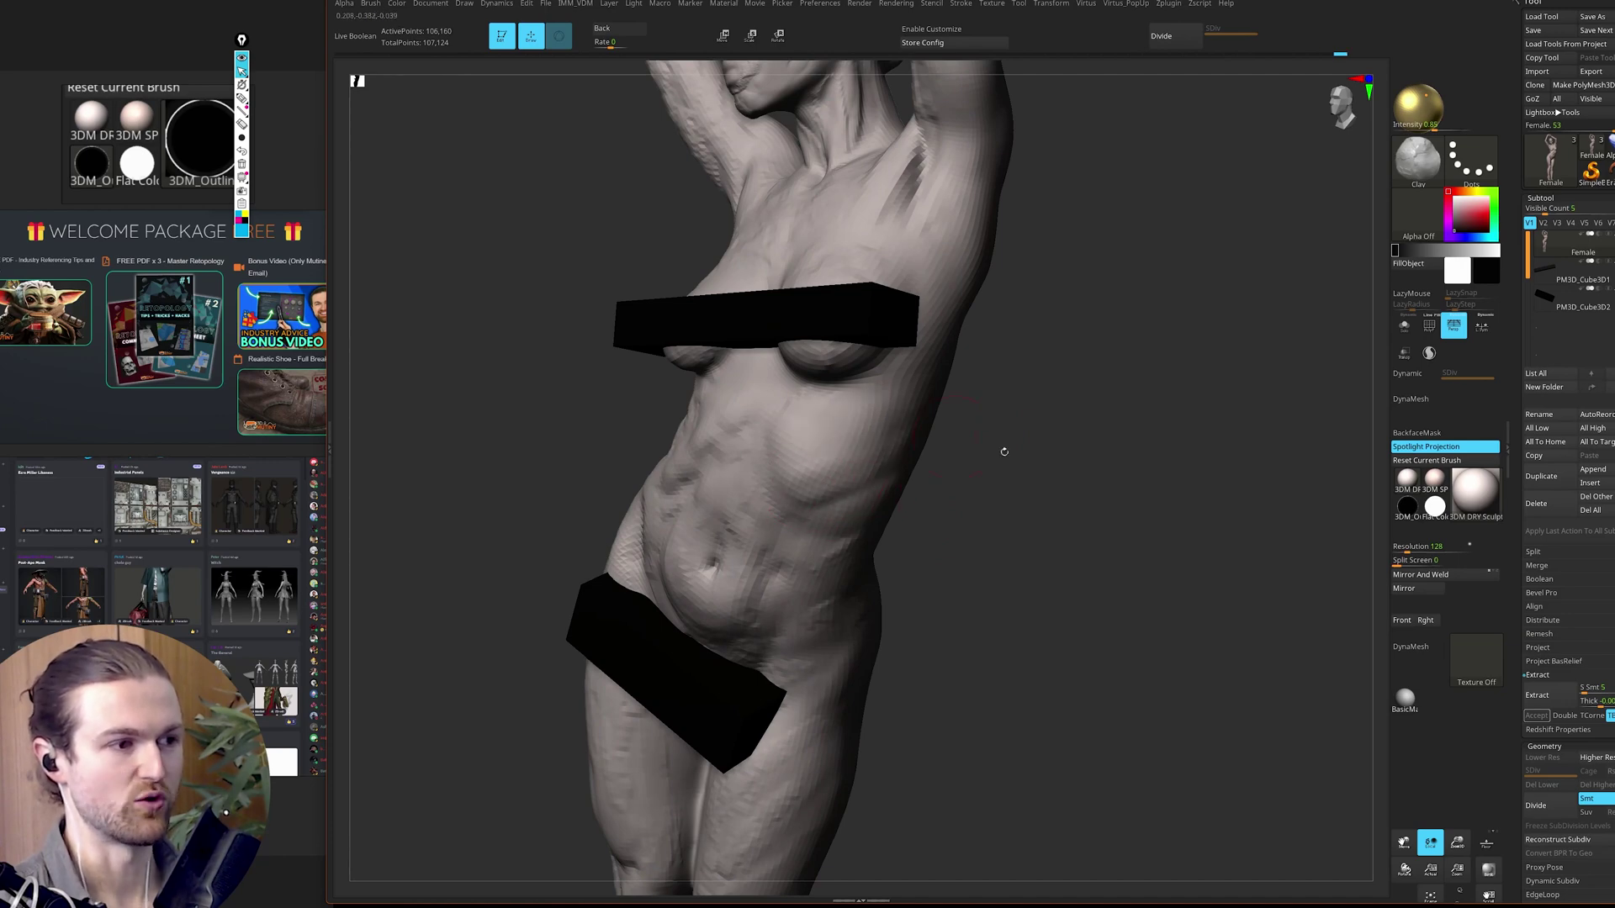
{"action": "mouse_move", "coordinate": [1004, 451]}
{"action": "left_mouse_down"}
{"action": "mouse_move", "coordinate": [916, 530]}
{"action": "mouse_move", "coordinate": [941, 530]}
{"action": "mouse_move", "coordinate": [815, 560]}
{"action": "left_mouse_up"}
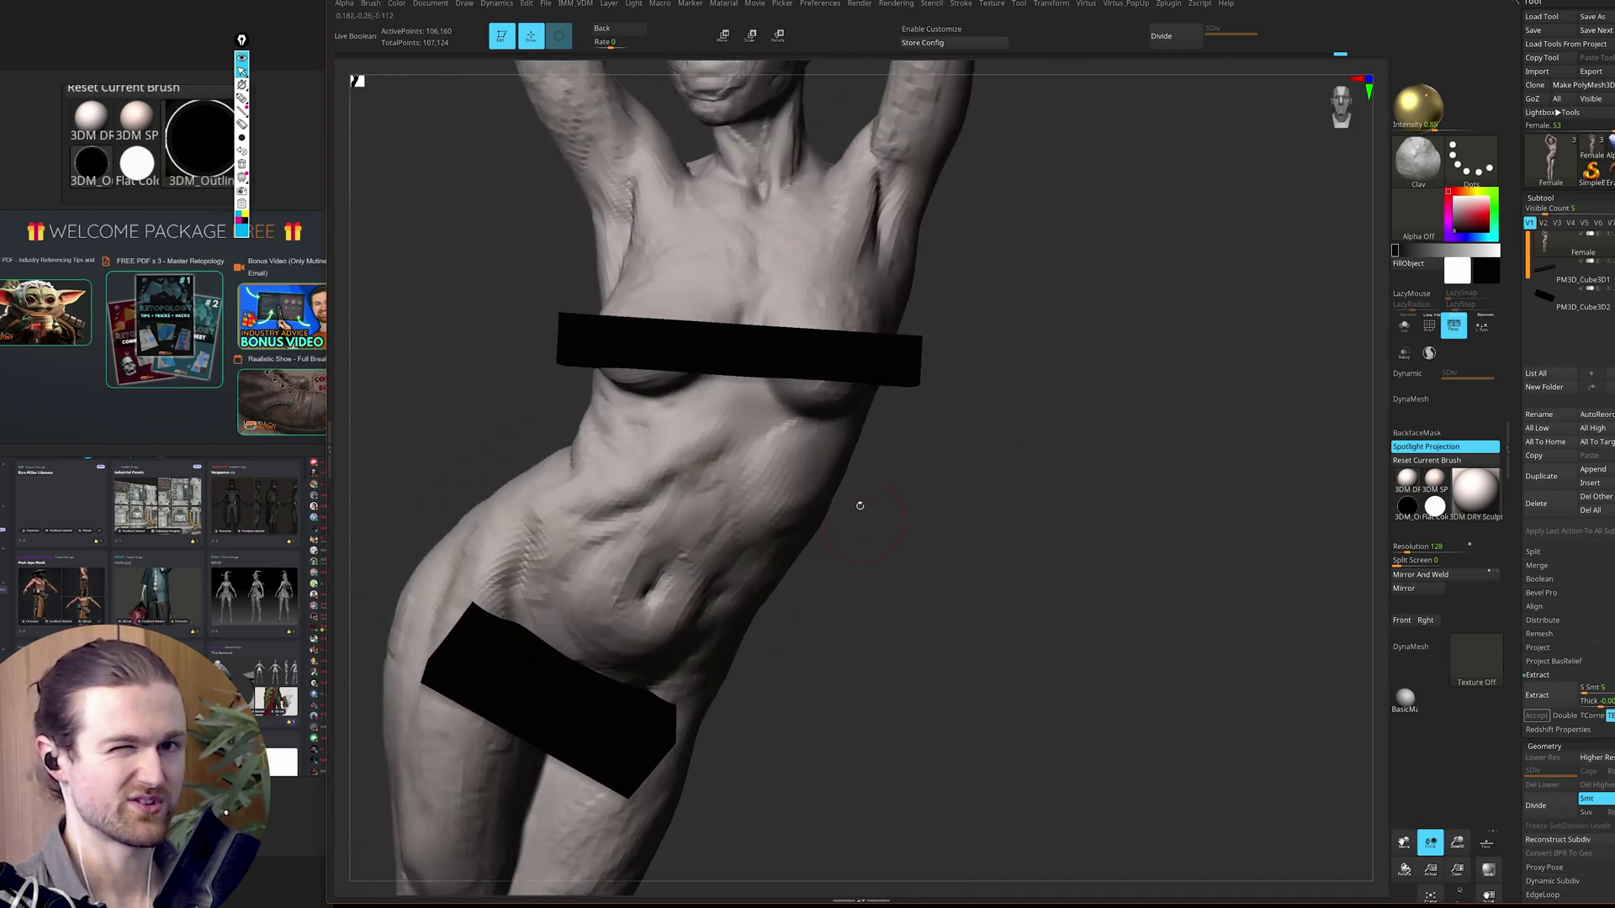
{"action": "key", "text": "b"}
{"action": "key", "text": "c"}
{"action": "key", "text": "t"}
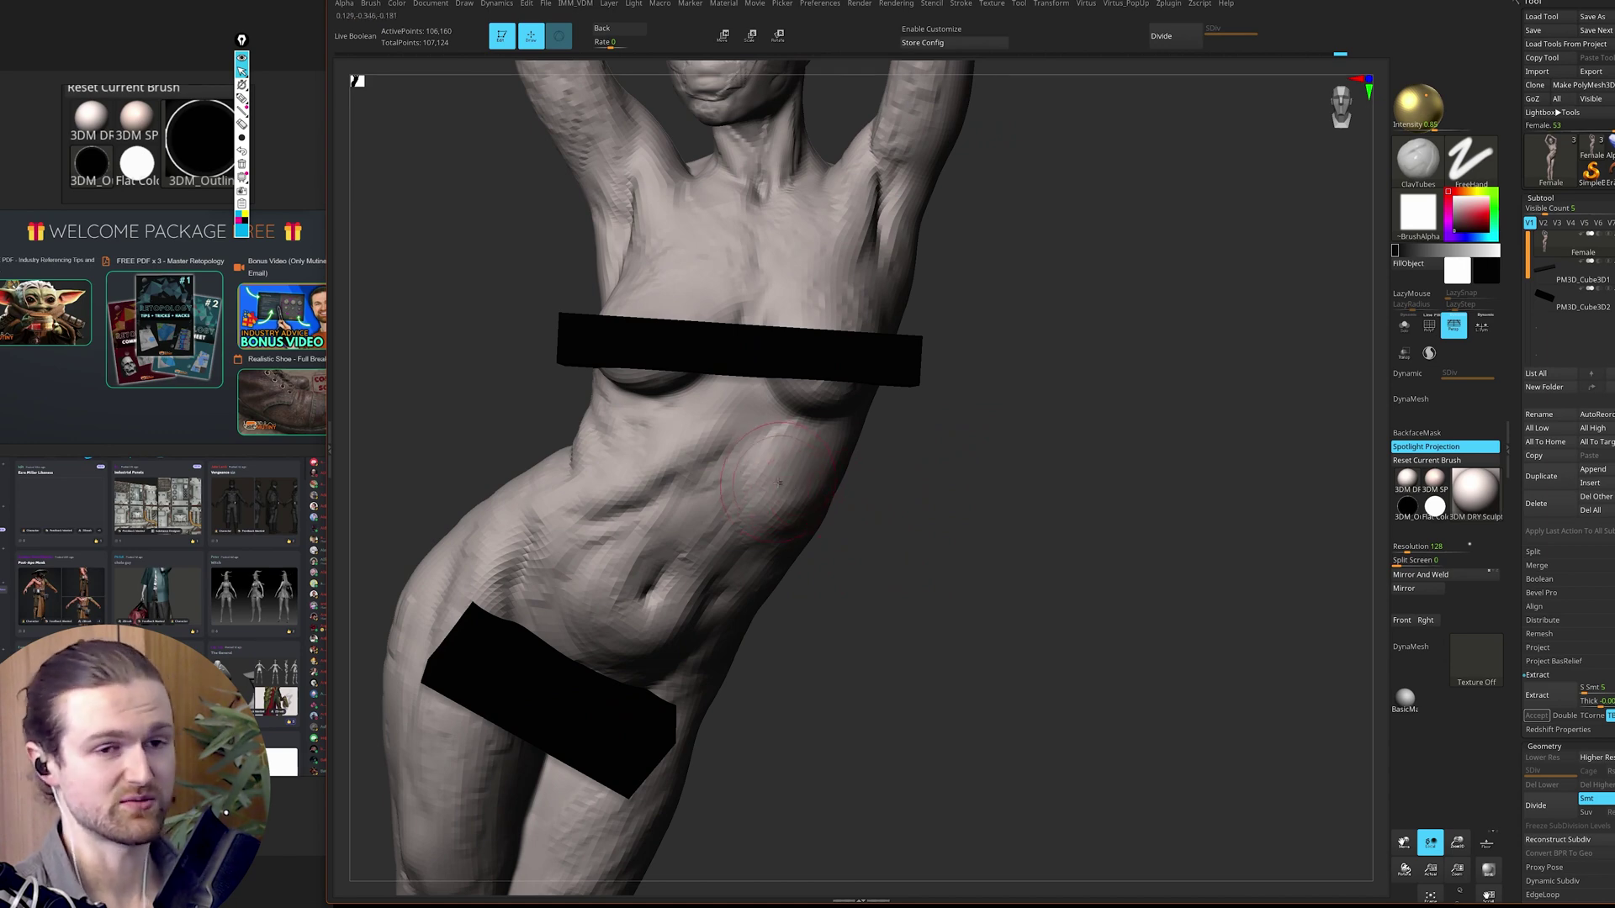
{"action": "key", "text": "b"}
{"action": "key", "text": "c"}
{"action": "key", "text": "l"}
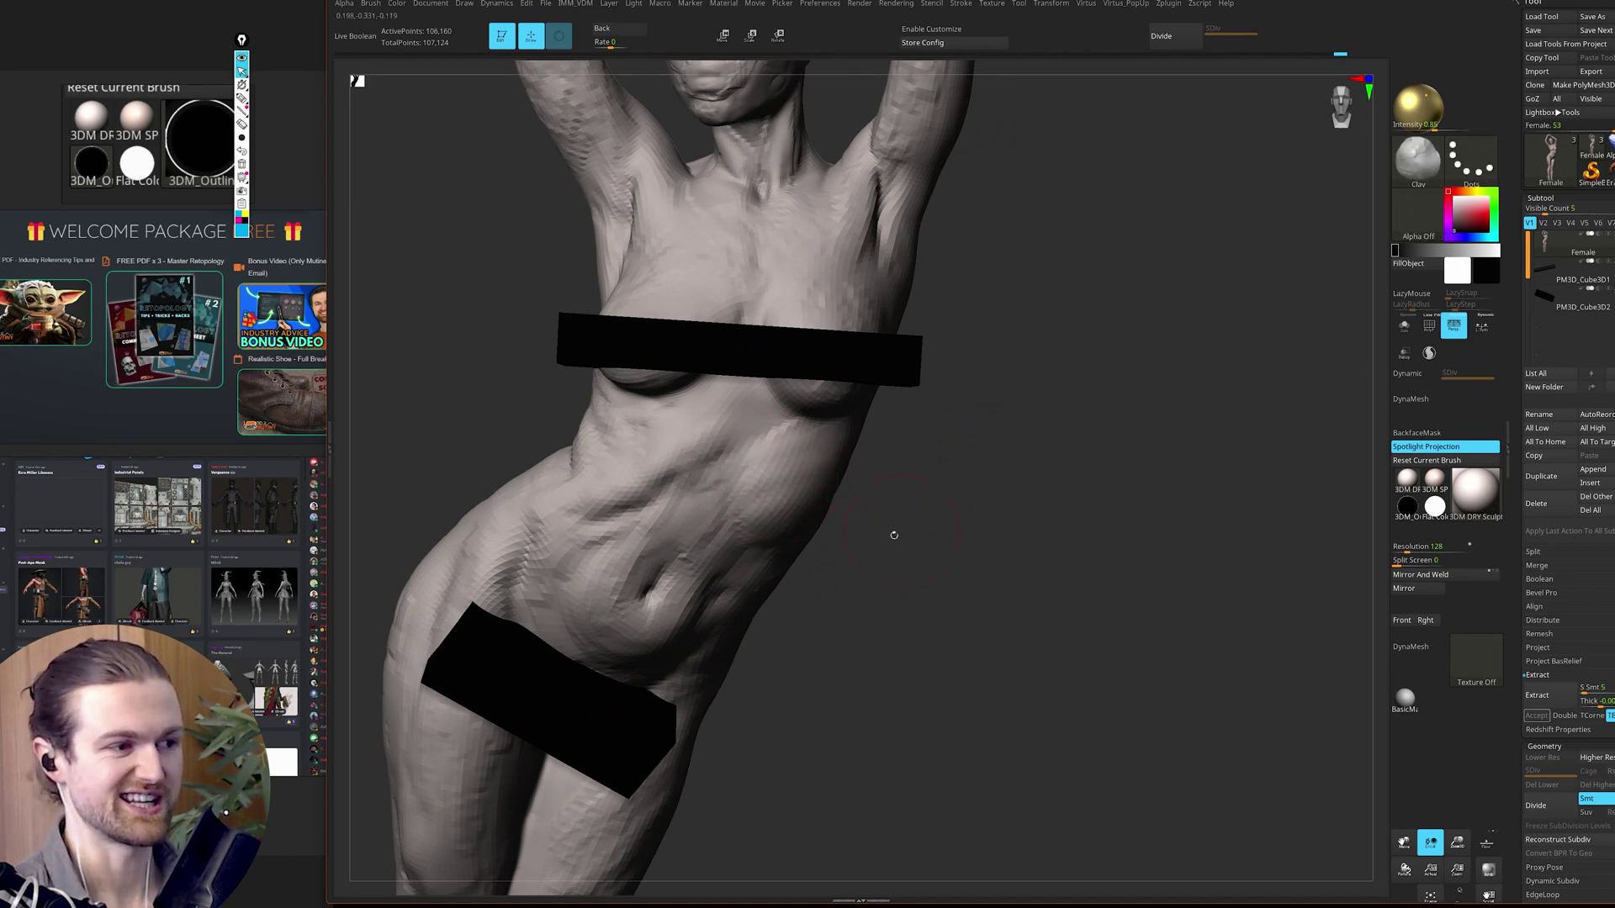
Step: Smooth the surface along the figure's outer thigh below the hip
{"action": "left_click_drag", "start_coordinate": [891, 538], "coordinate": [772, 560]}
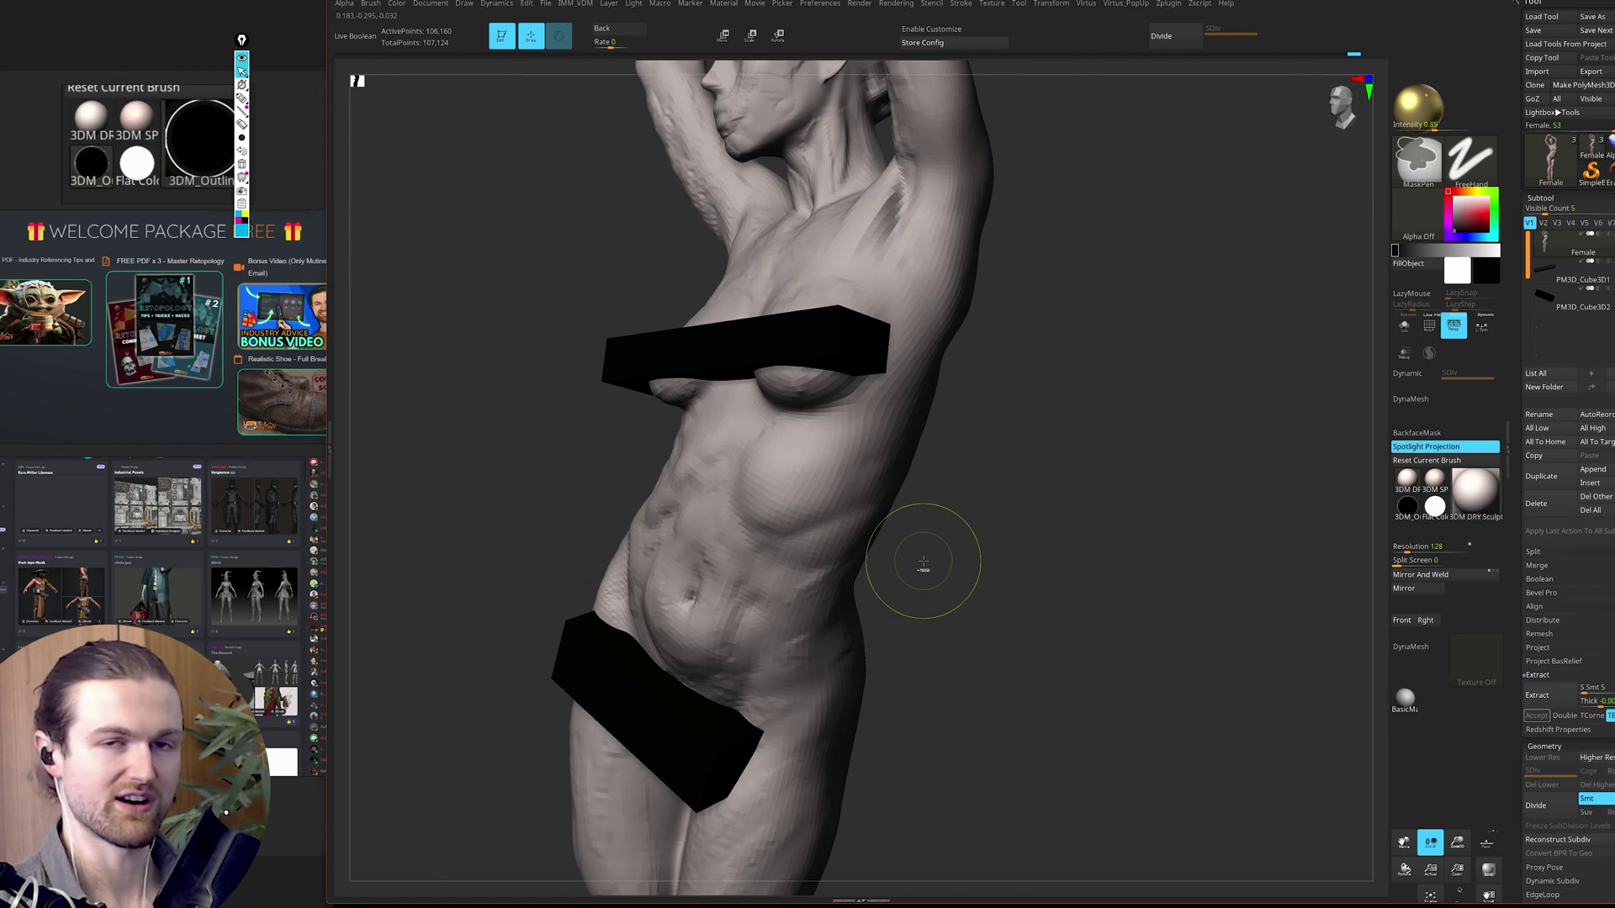
{"action": "mouse_move", "coordinate": [964, 568]}
{"action": "left_mouse_down"}
{"action": "mouse_move", "coordinate": [920, 566]}
{"action": "mouse_move", "coordinate": [945, 559]}
{"action": "mouse_move", "coordinate": [948, 577]}
{"action": "mouse_move", "coordinate": [948, 524]}
{"action": "mouse_move", "coordinate": [929, 529]}
{"action": "left_mouse_up"}
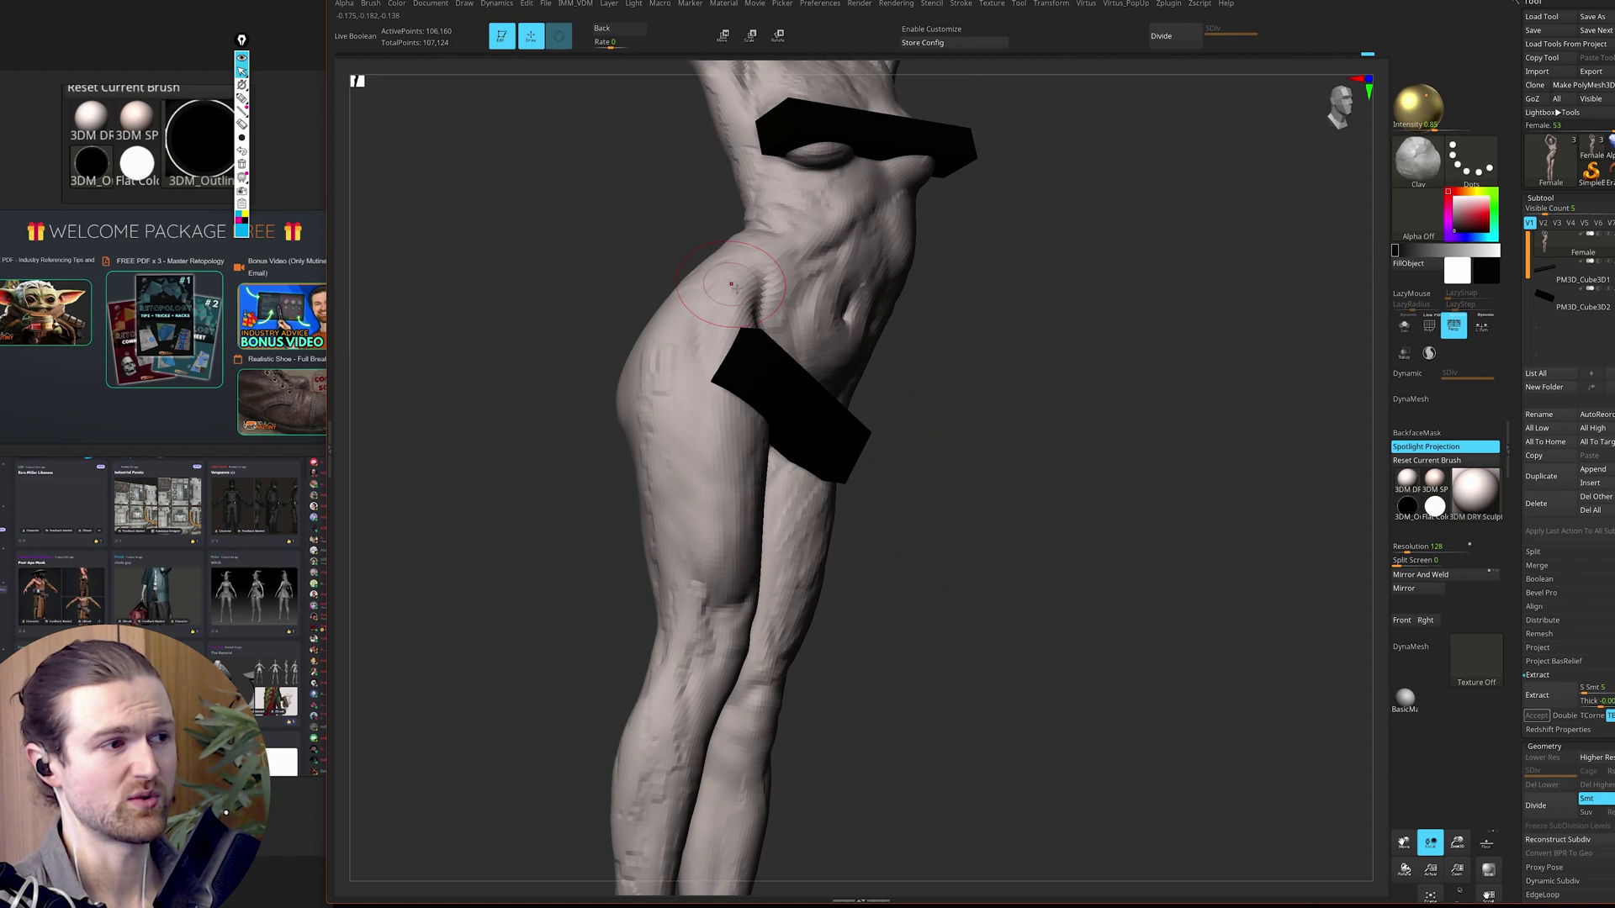
{"action": "left_click_drag", "start_coordinate": [980, 452], "coordinate": [819, 486]}
{"action": "mouse_move", "coordinate": [658, 445]}
{"action": "left_mouse_down", "text": "shift"}
{"action": "mouse_move", "coordinate": [646, 429]}
{"action": "mouse_move", "coordinate": [674, 574]}
{"action": "left_mouse_up", "text": "shift"}
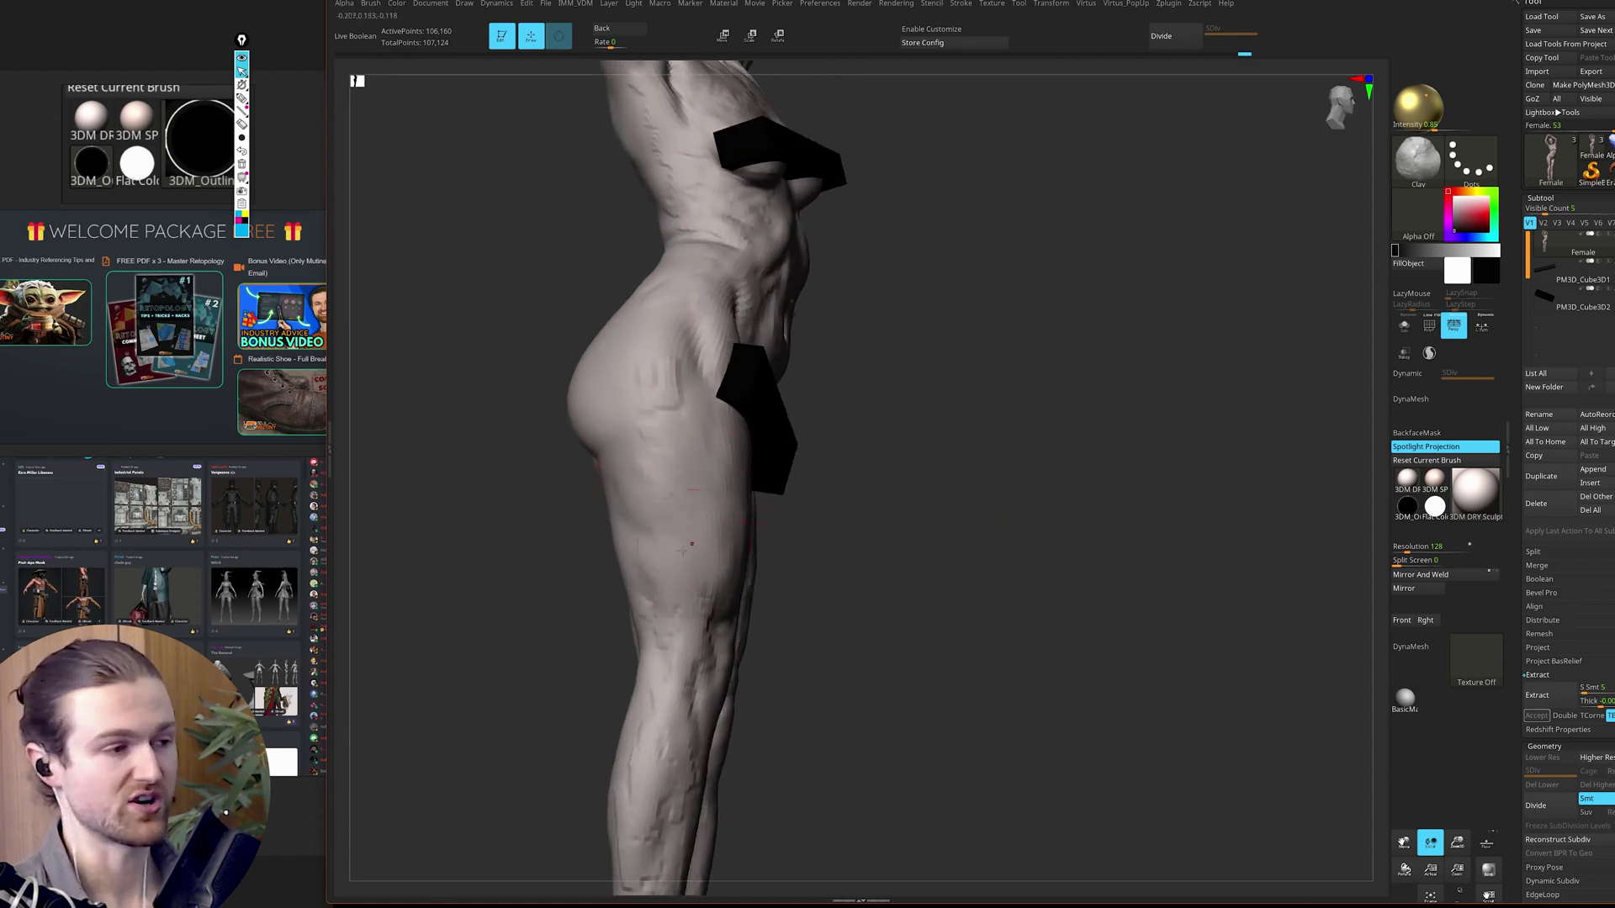
Step: Build up a diagonal stroke of clay across the outer thigh with the ClayTubes brush
{"action": "key", "text": "b"}
{"action": "key", "text": "c"}
{"action": "key", "text": "t"}
{"action": "left_click_drag", "start_coordinate": [633, 478], "coordinate": [714, 555]}
Step: Carve a diagonal crease across the outer thigh with the DamStandard brush
{"action": "key", "text": "b"}
{"action": "key", "text": "d"}
{"action": "key", "text": "s"}
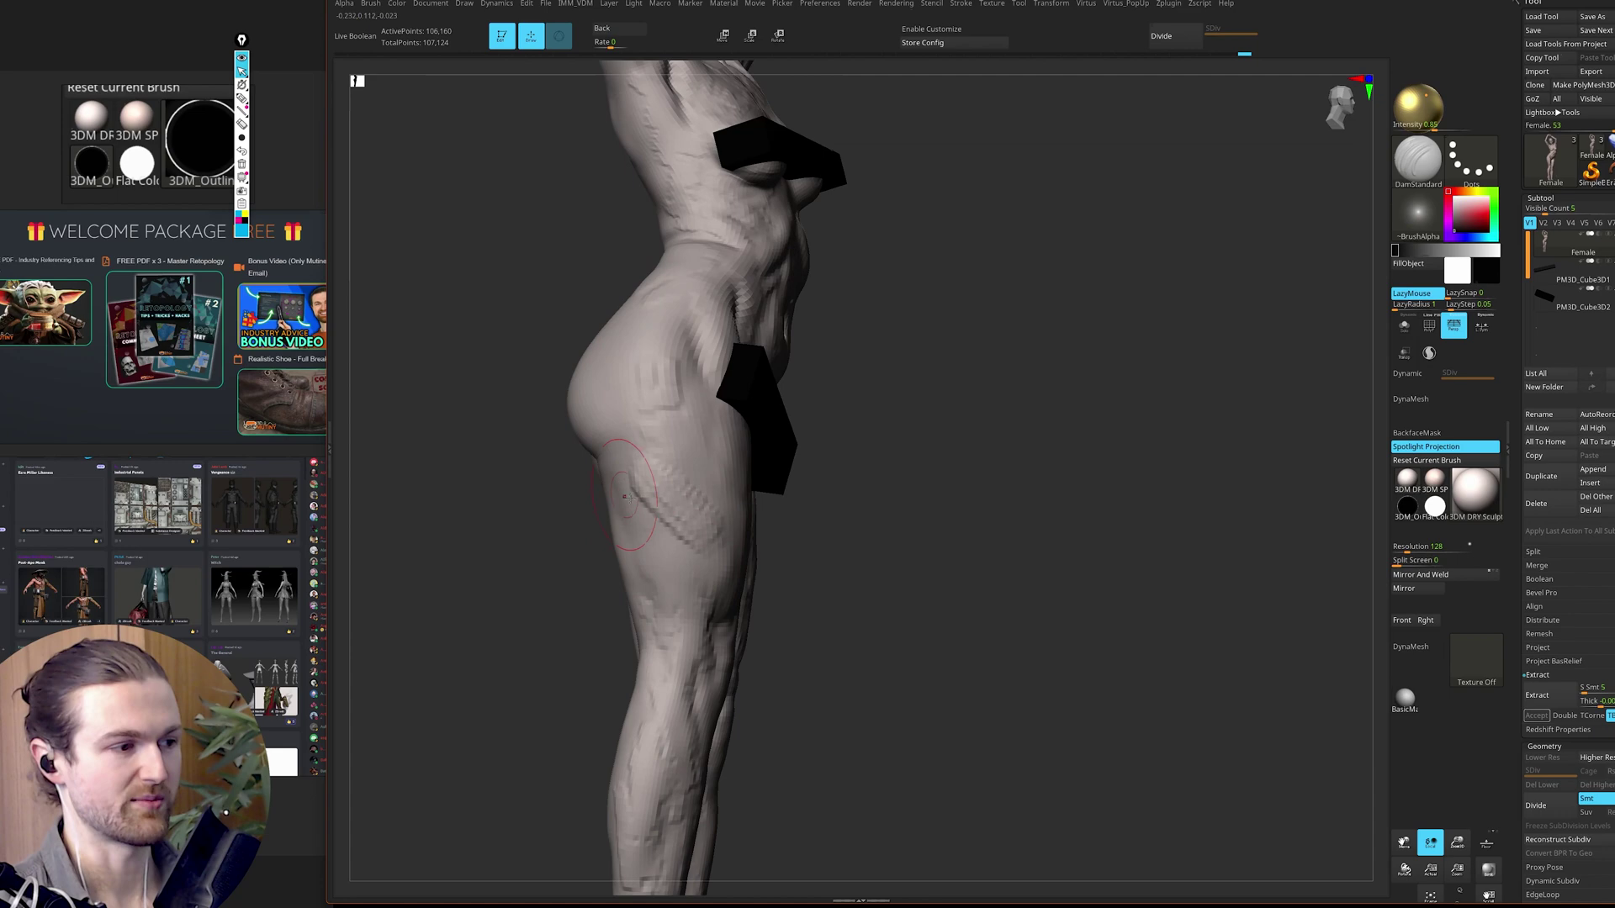
{"action": "left_click_drag", "start_coordinate": [633, 486], "coordinate": [691, 550]}
Step: Apply the 3DM SPEC Anatomy material to the figure and examine the highlights on the torso from different angles
{"action": "left_click_drag", "start_coordinate": [861, 545], "coordinate": [1201, 577], "text": "alt"}
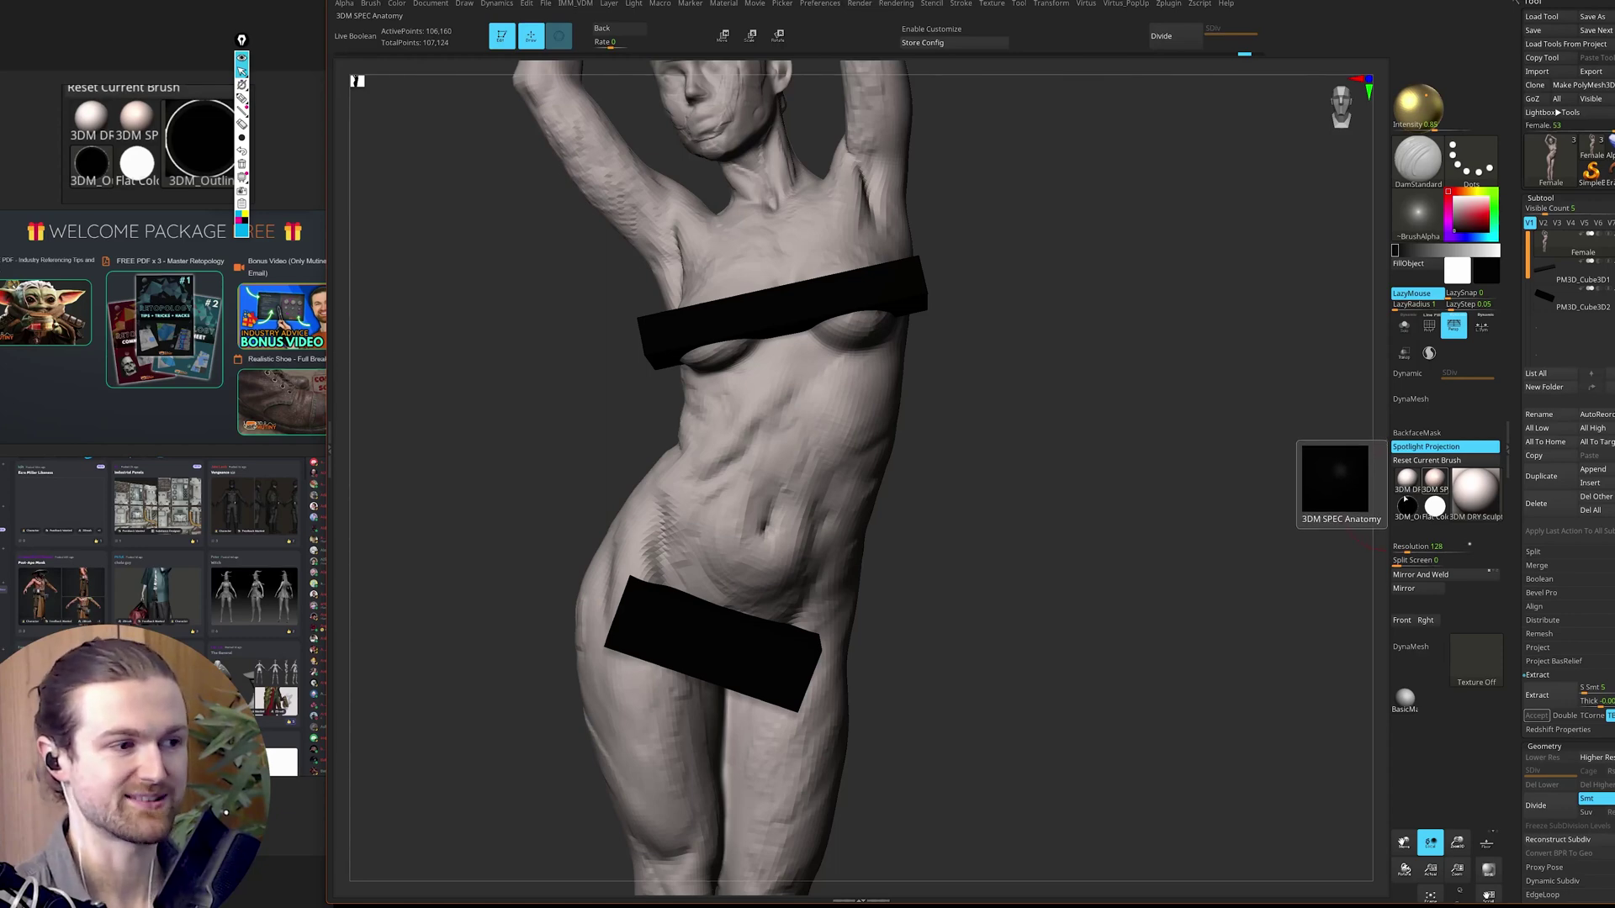
{"action": "left_click", "coordinate": [1438, 488]}
{"action": "mouse_move", "coordinate": [1152, 513]}
{"action": "left_mouse_down"}
{"action": "mouse_move", "coordinate": [1028, 532]}
{"action": "mouse_move", "coordinate": [1004, 557]}
{"action": "mouse_move", "coordinate": [1047, 548]}
{"action": "mouse_move", "coordinate": [793, 546]}
{"action": "left_mouse_up"}
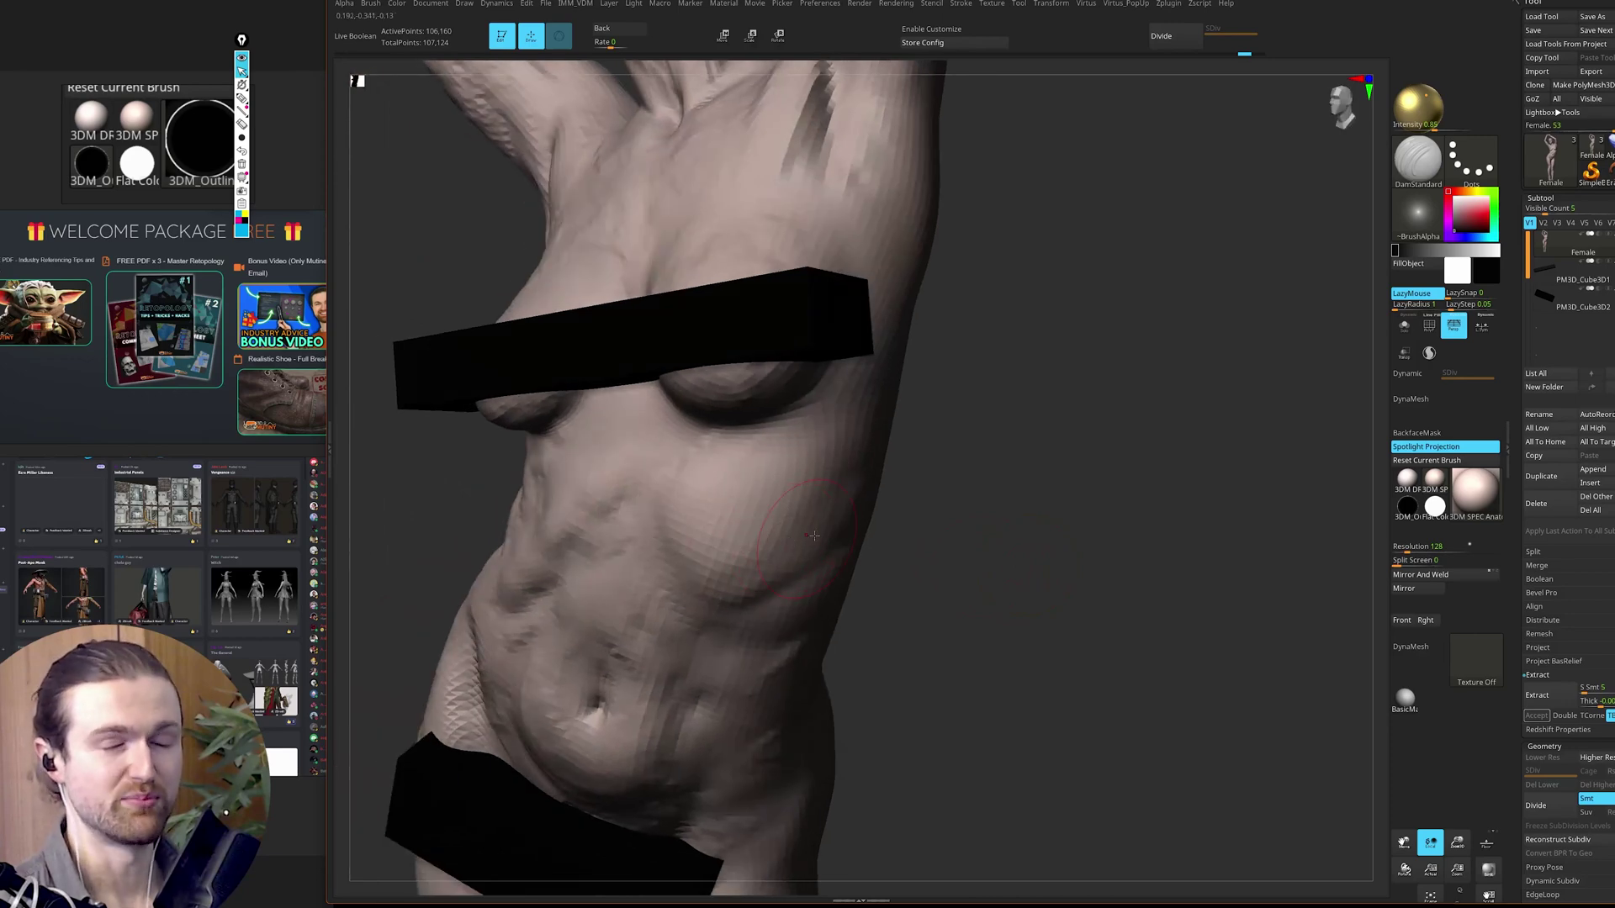
{"action": "left_click_drag", "start_coordinate": [943, 547], "coordinate": [925, 512]}
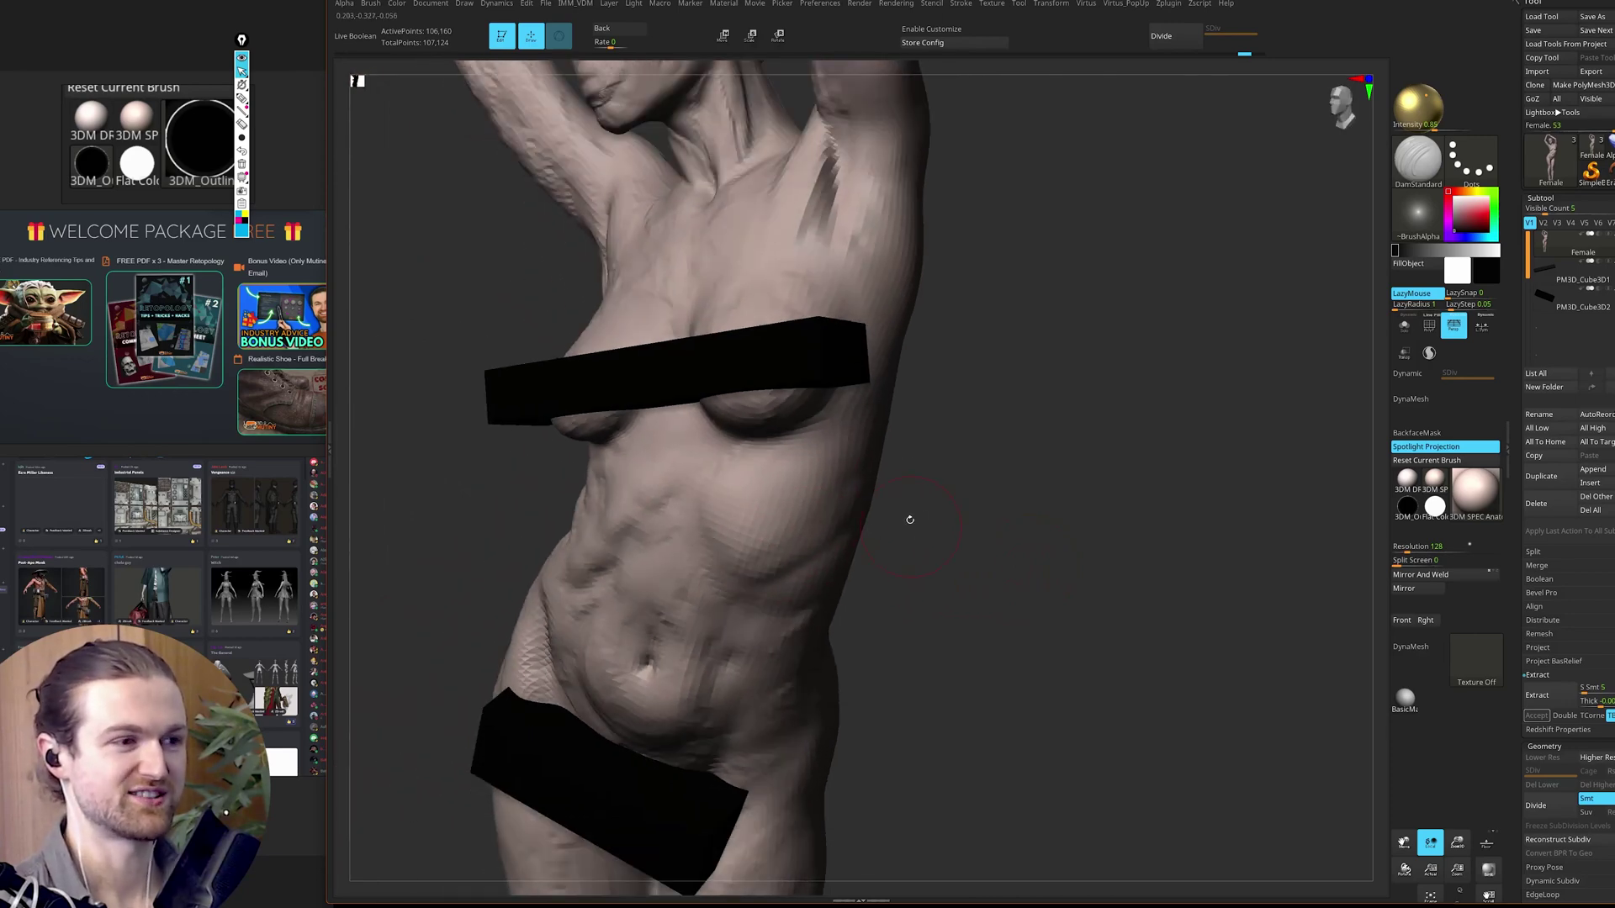
{"action": "left_click_drag", "start_coordinate": [1003, 565], "coordinate": [872, 577]}
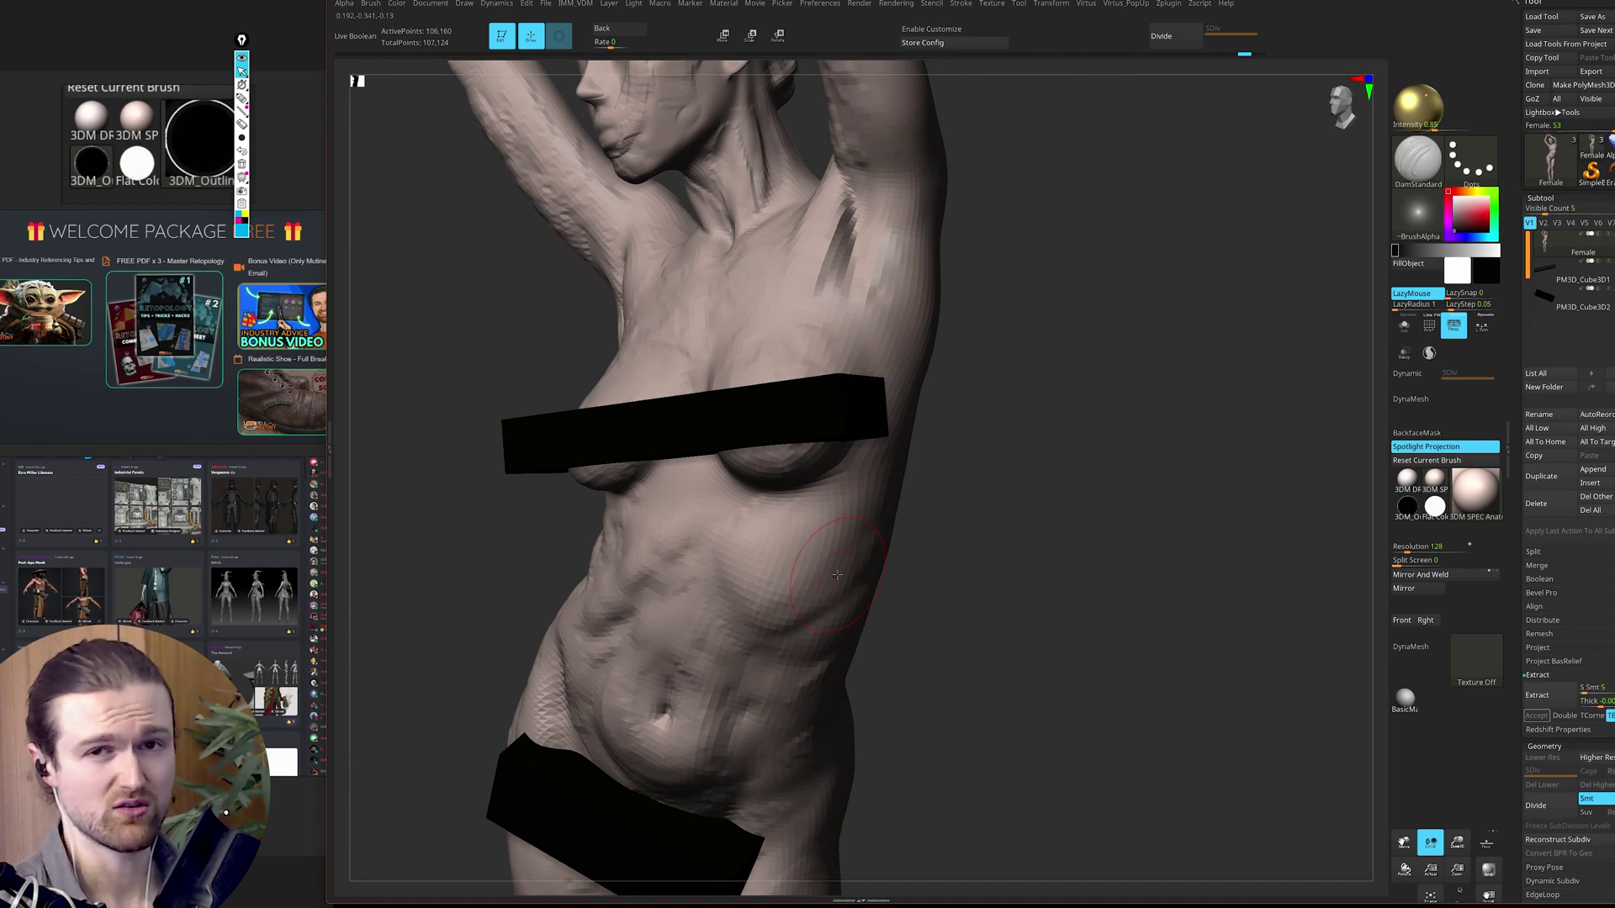
{"action": "mouse_move", "coordinate": [945, 508]}
{"action": "left_mouse_down"}
{"action": "mouse_move", "coordinate": [962, 653]}
{"action": "mouse_move", "coordinate": [962, 577]}
{"action": "mouse_move", "coordinate": [959, 606]}
{"action": "mouse_move", "coordinate": [992, 523]}
{"action": "left_mouse_up"}
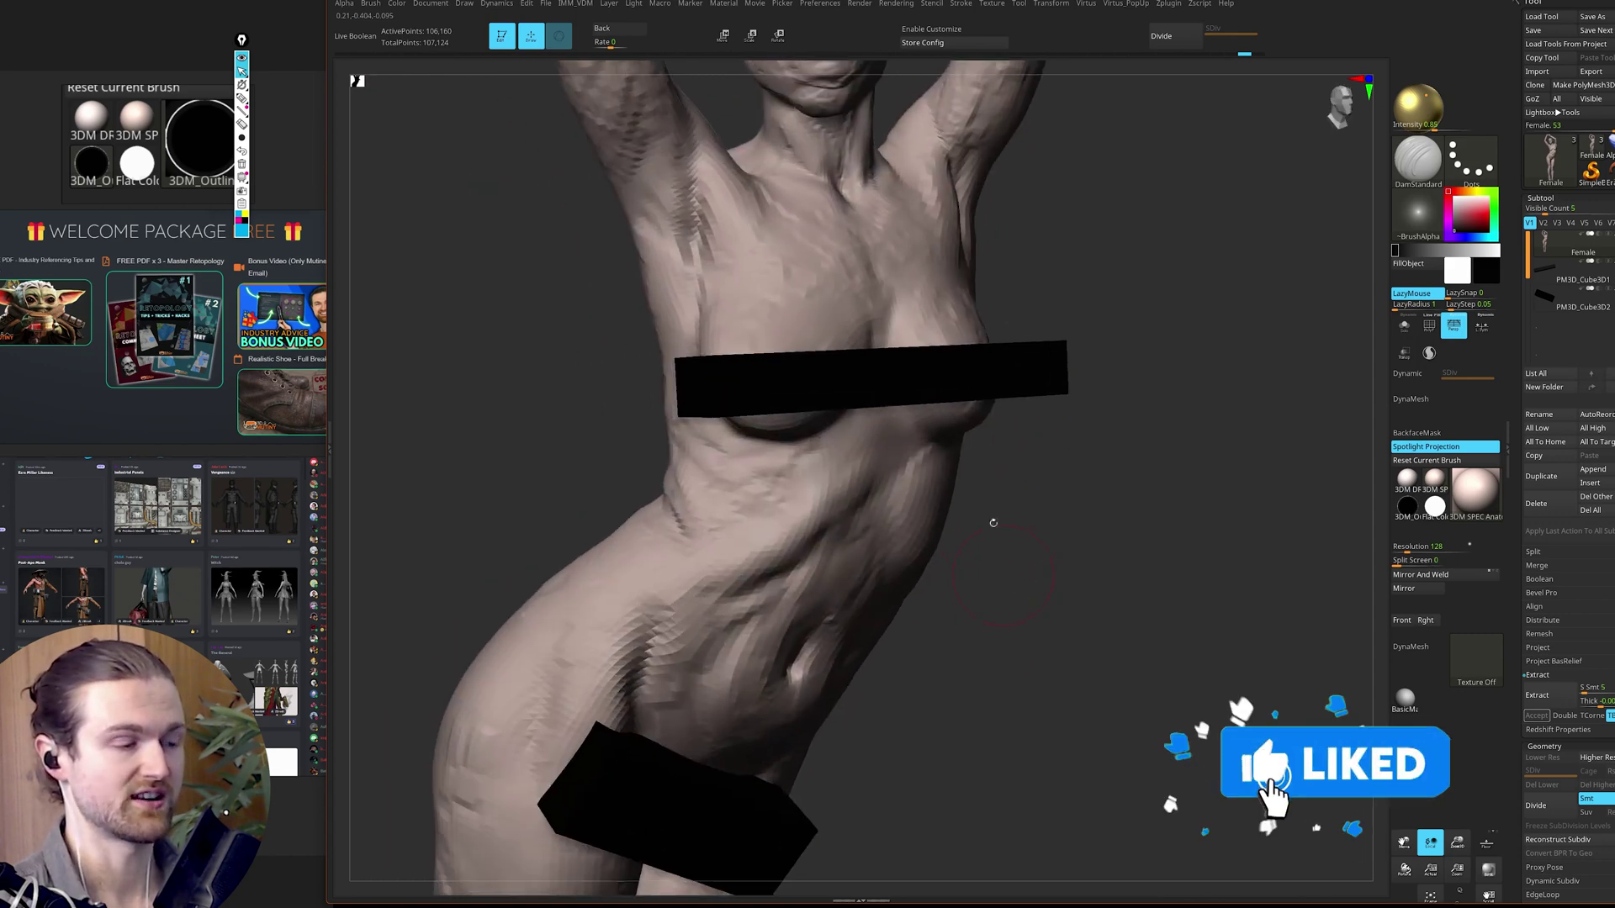
Step: Switch to the Clay brush and subdivide the figure's mesh to SDiv level 3
{"action": "key", "text": "b"}
{"action": "key", "text": "c"}
{"action": "key", "text": "l"}
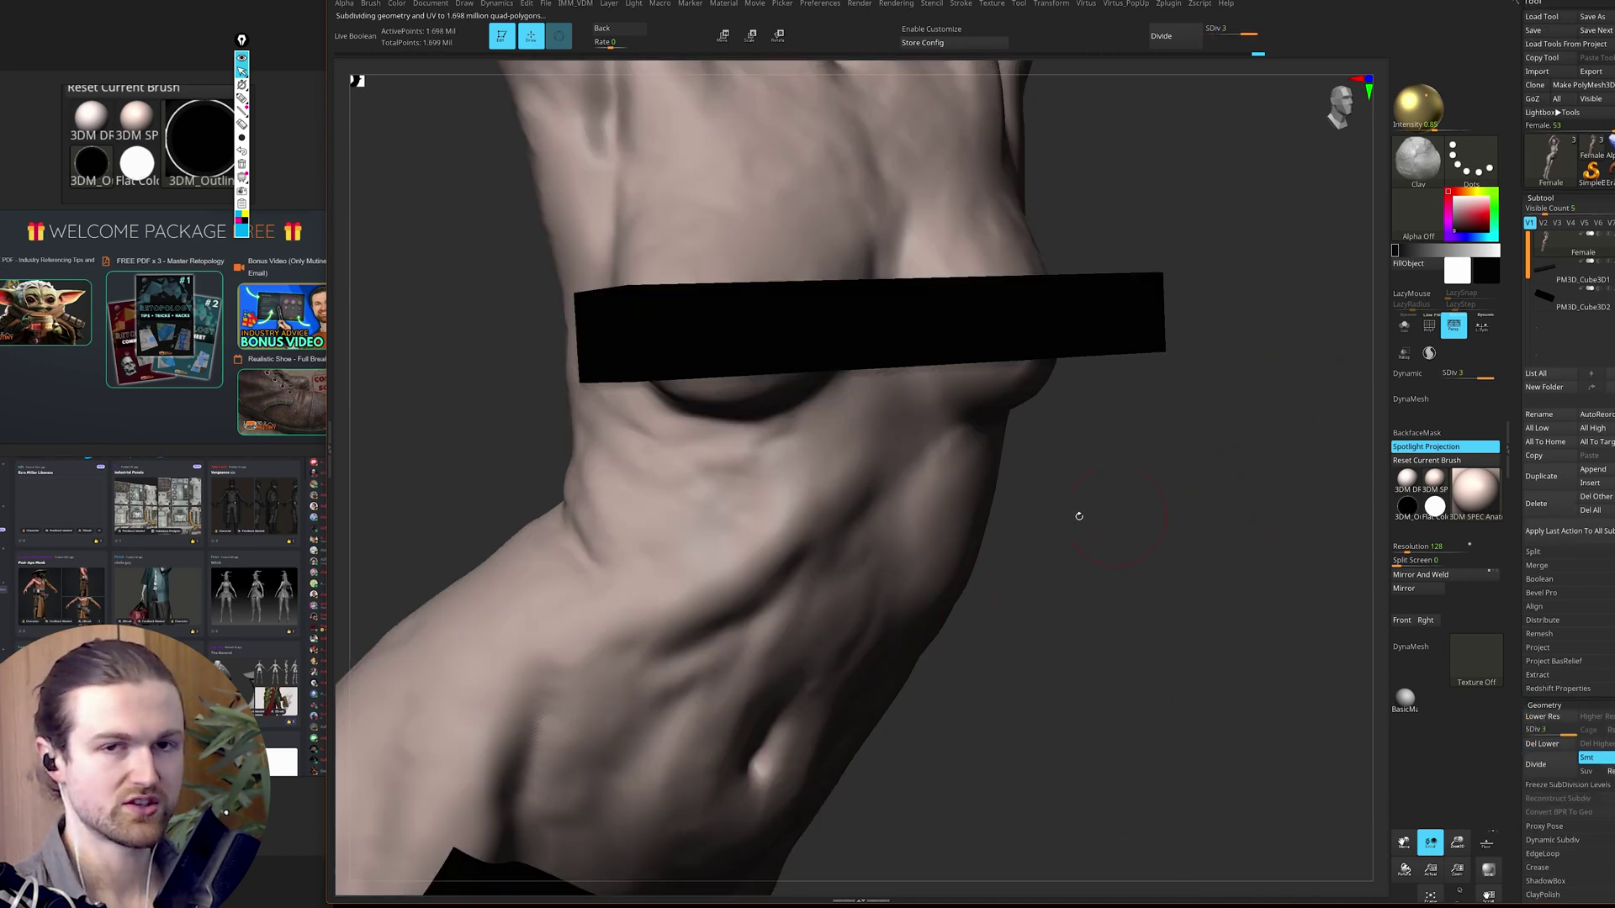
{"action": "right_click_drag", "start_coordinate": [1107, 580], "coordinate": [908, 558]}
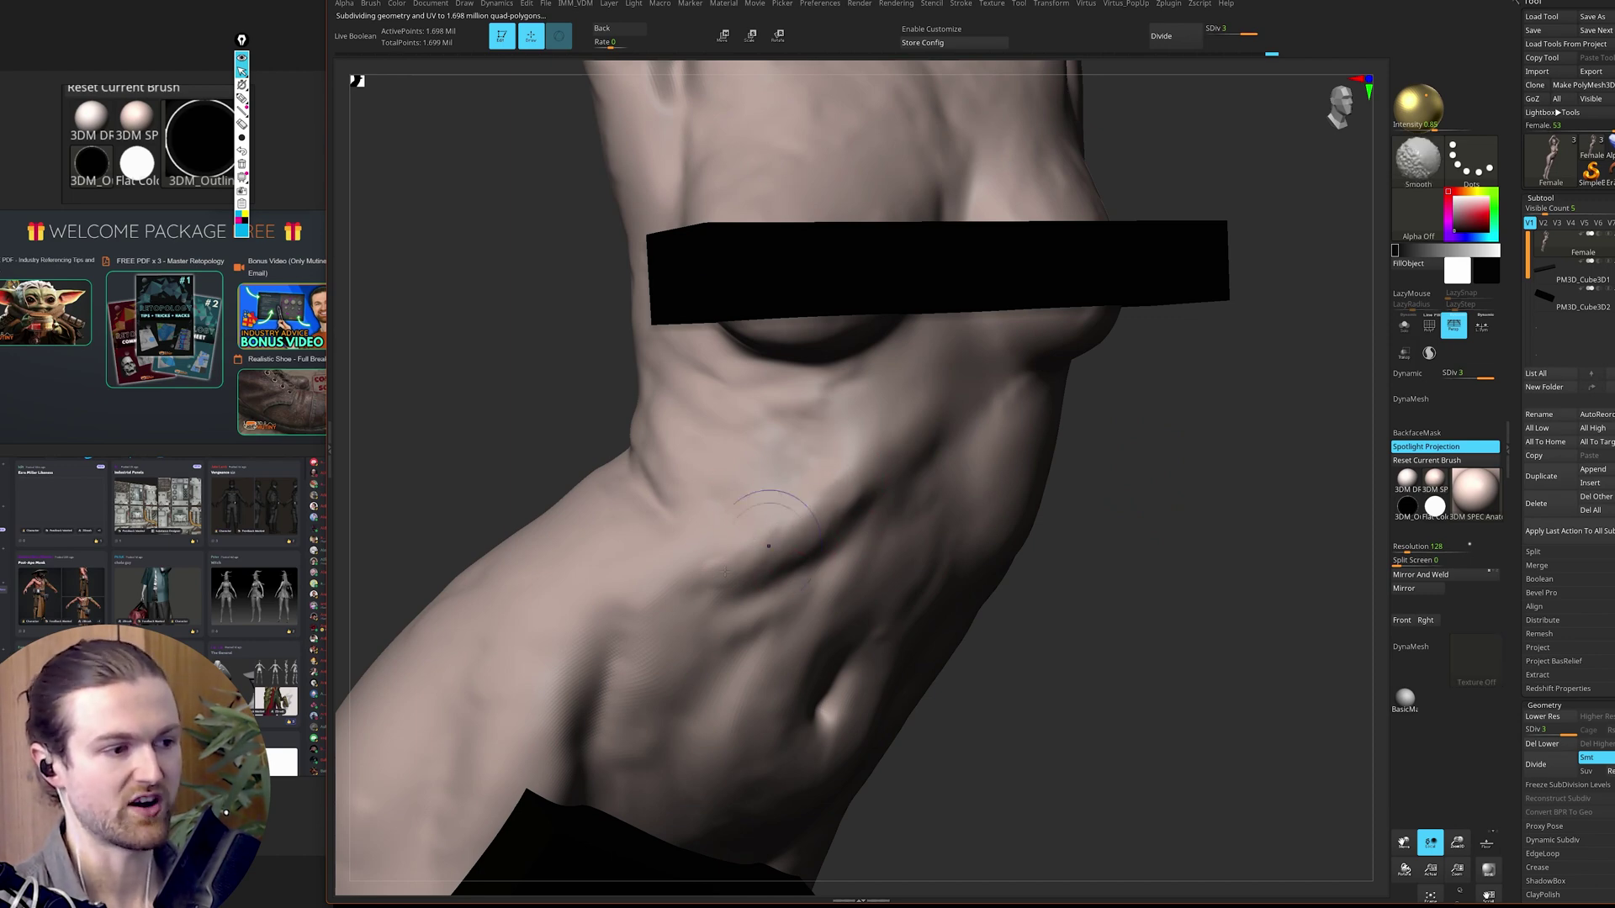
Step: Adjust the light placement on the 3DM SPEC Anatomy preview sphere to relight the torso
{"action": "mouse_move", "coordinate": [1054, 570]}
{"action": "left_mouse_down"}
{"action": "mouse_move", "coordinate": [1152, 614]}
{"action": "mouse_move", "coordinate": [1083, 631]}
{"action": "mouse_move", "coordinate": [1149, 614]}
{"action": "mouse_move", "coordinate": [1135, 638]}
{"action": "left_mouse_up"}
{"action": "left_click_drag", "start_coordinate": [1427, 96], "coordinate": [1437, 101]}
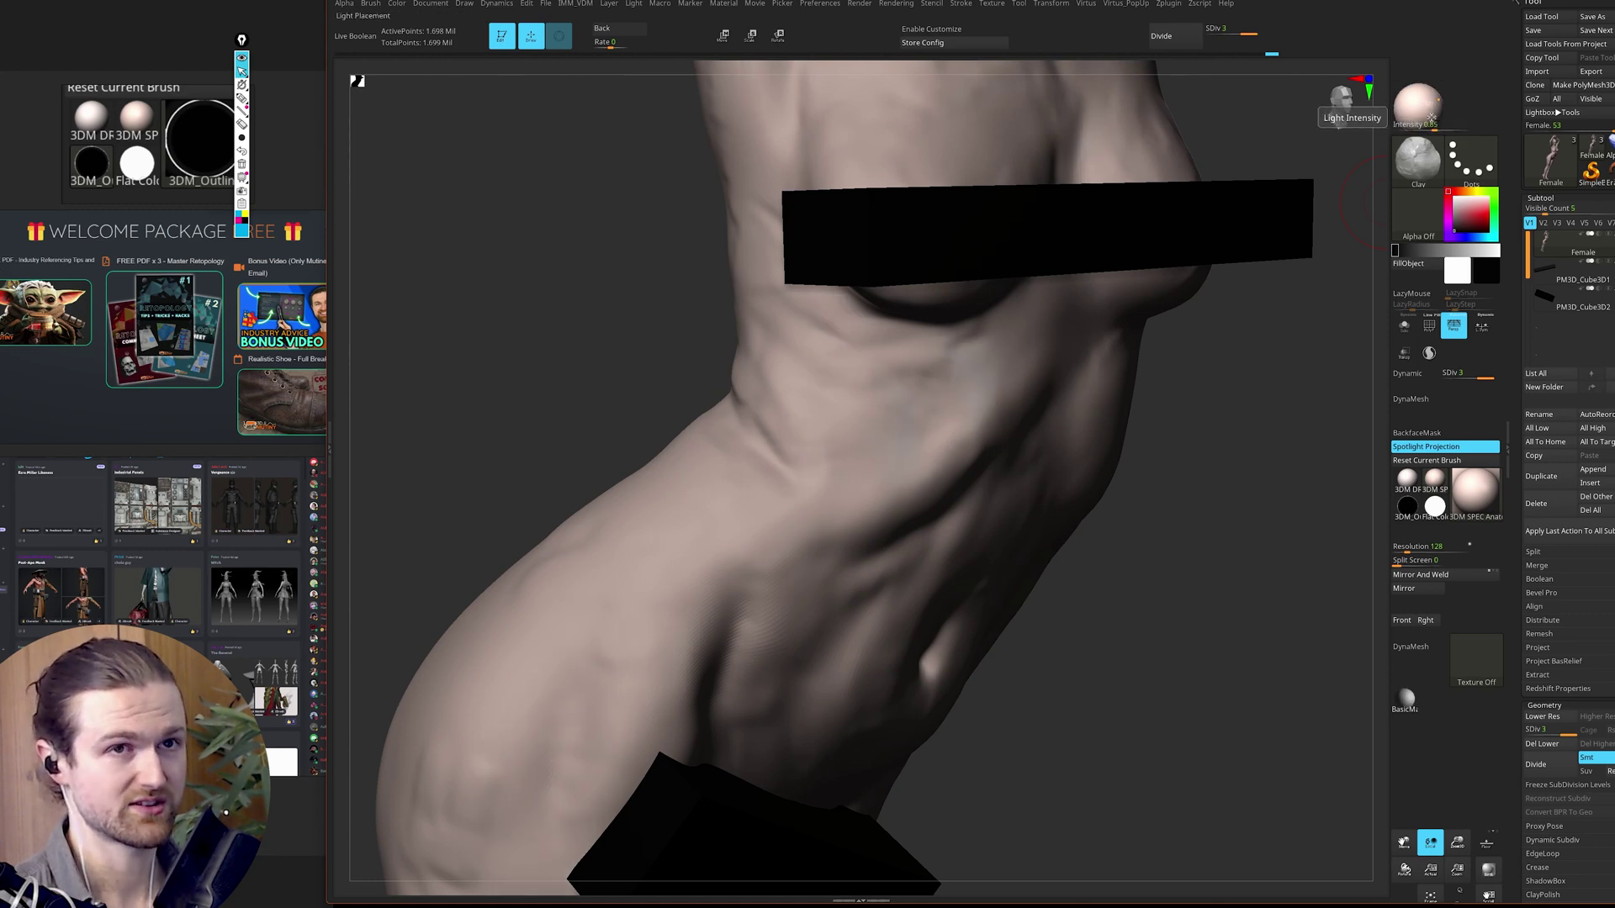
{"action": "left_click", "coordinate": [1426, 104]}
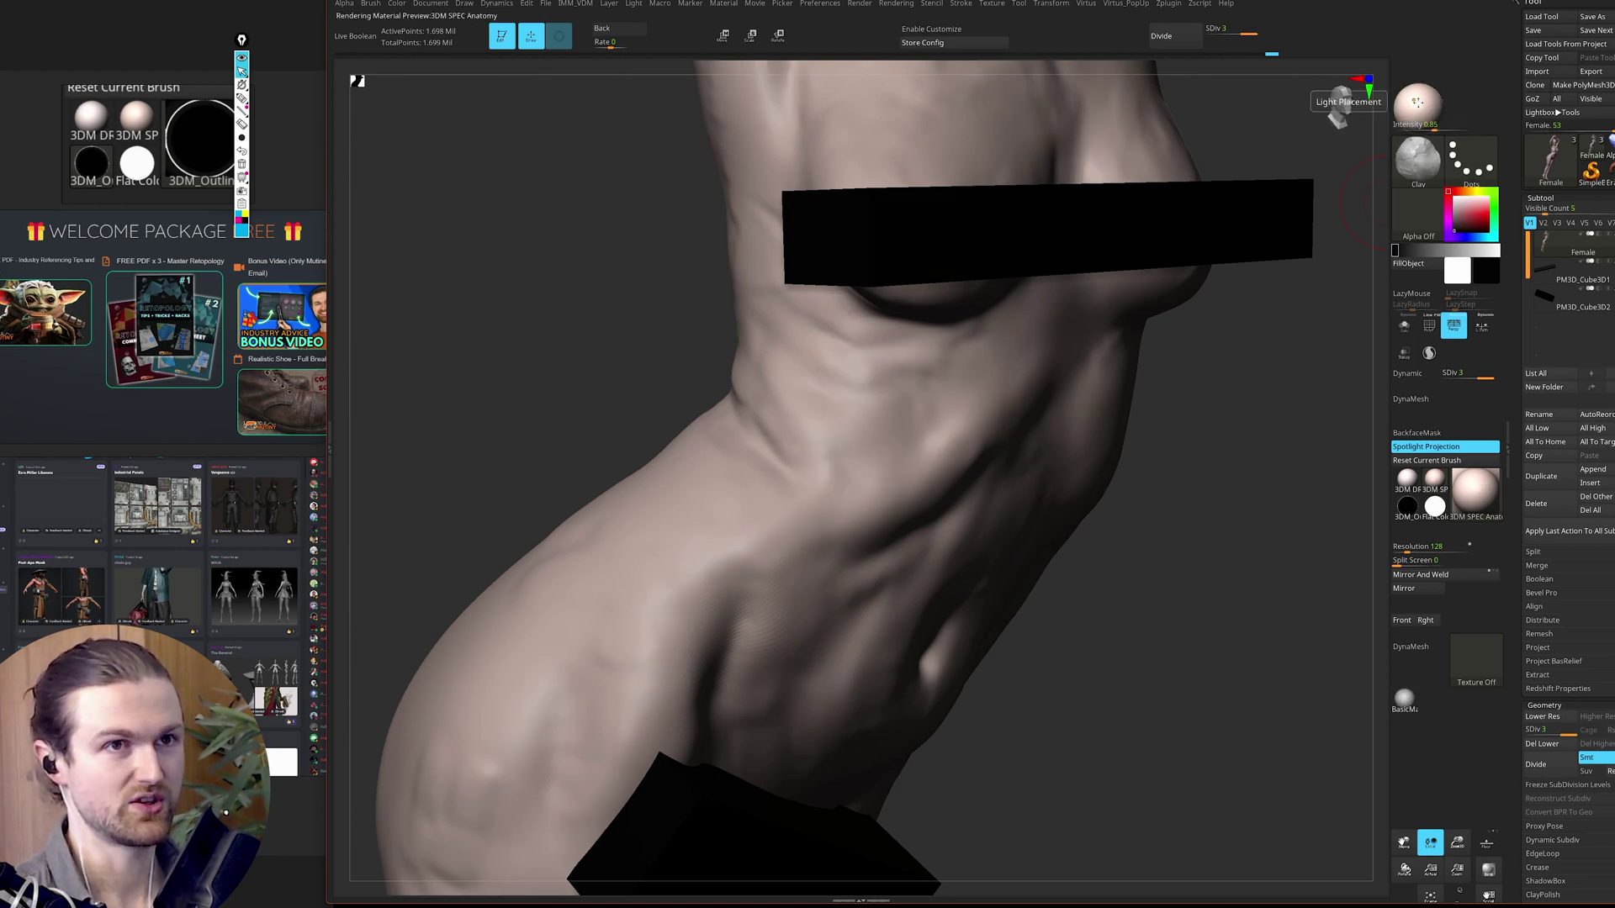
Step: Adjust the light placement and texture the side of the abdomen with skin detail using the DamStandard brush, Spray stroke and Alpha 40
{"action": "left_click", "coordinate": [1427, 107]}
{"action": "left_click_drag", "start_coordinate": [1427, 107], "coordinate": [1428, 96]}
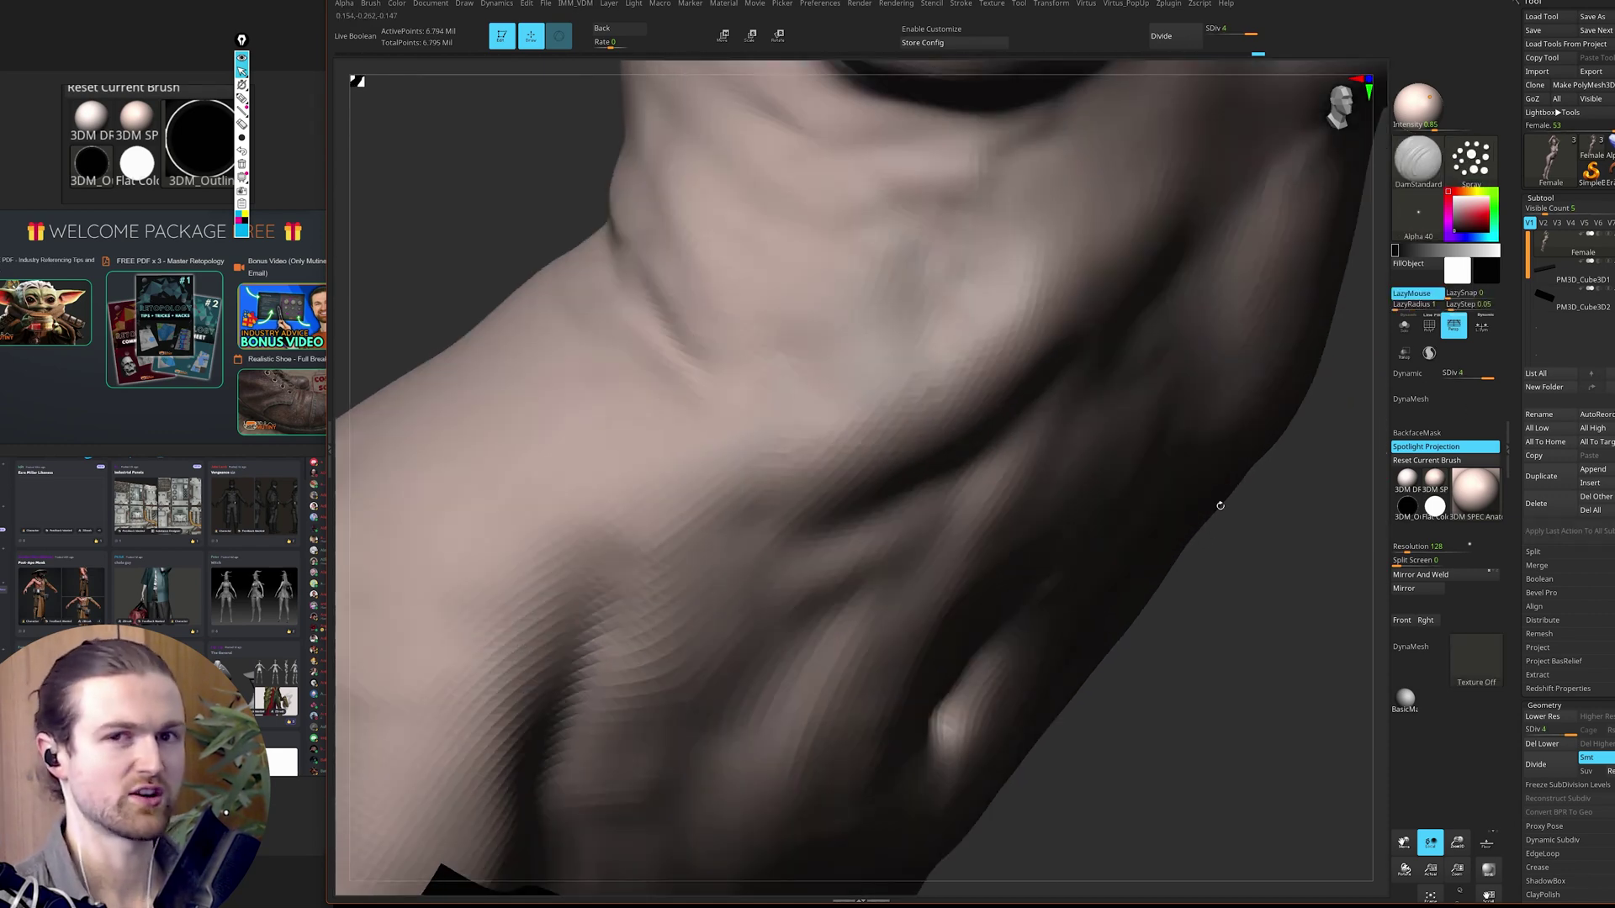
{"action": "left_click_drag", "start_coordinate": [797, 443], "coordinate": [982, 360]}
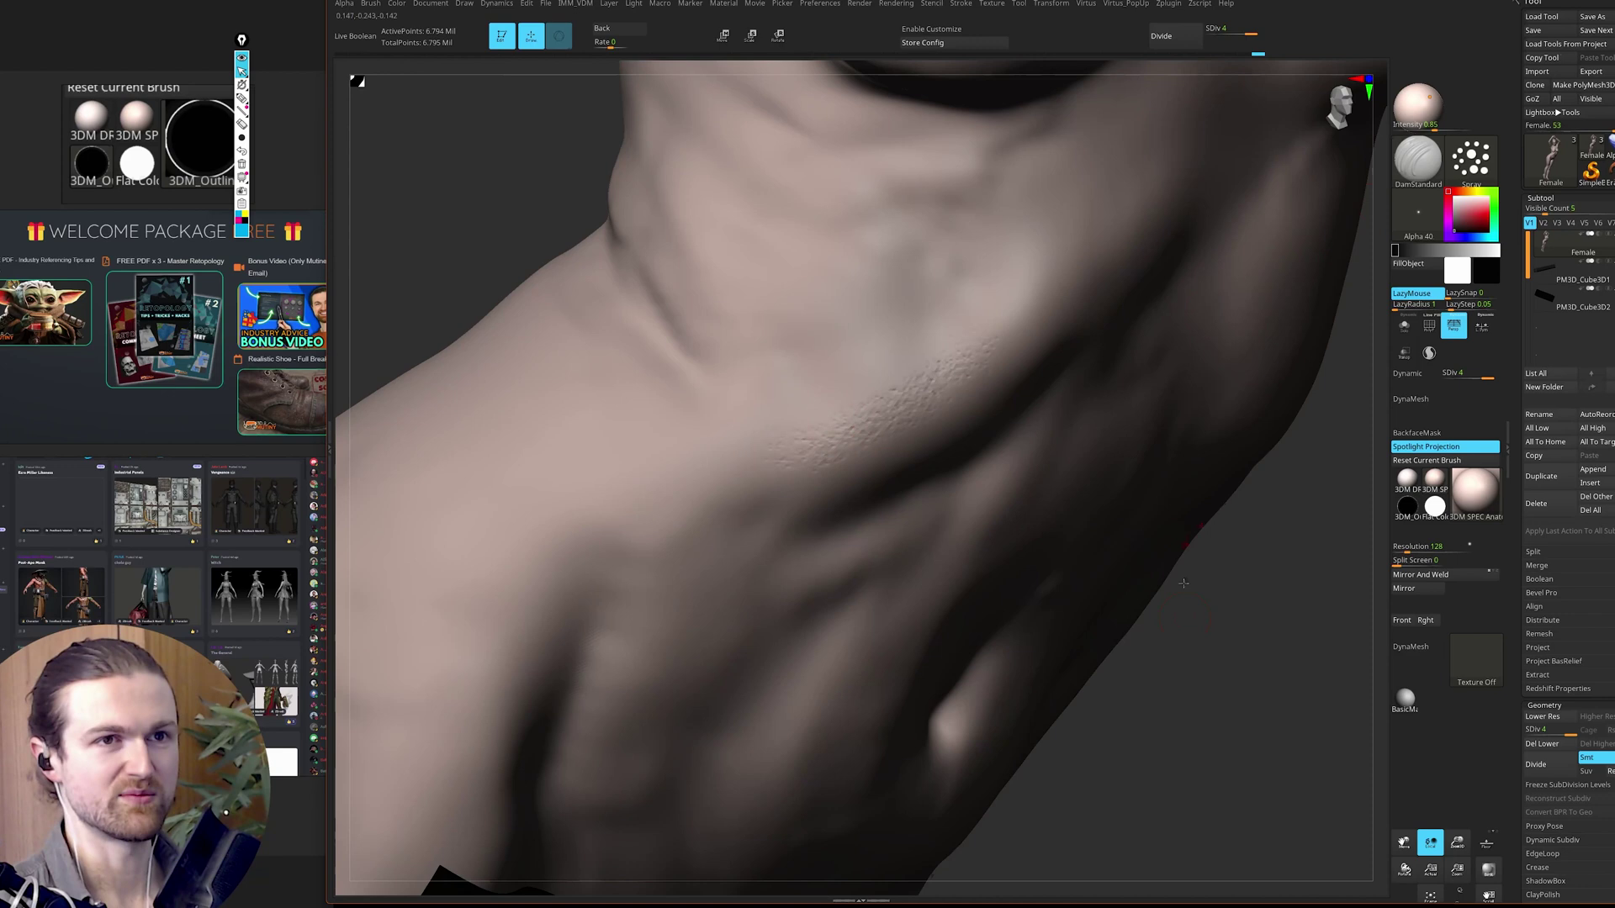
{"action": "mouse_move", "coordinate": [1188, 606]}
{"action": "left_mouse_down"}
{"action": "mouse_move", "coordinate": [800, 379]}
{"action": "mouse_move", "coordinate": [915, 371]}
{"action": "left_mouse_up"}
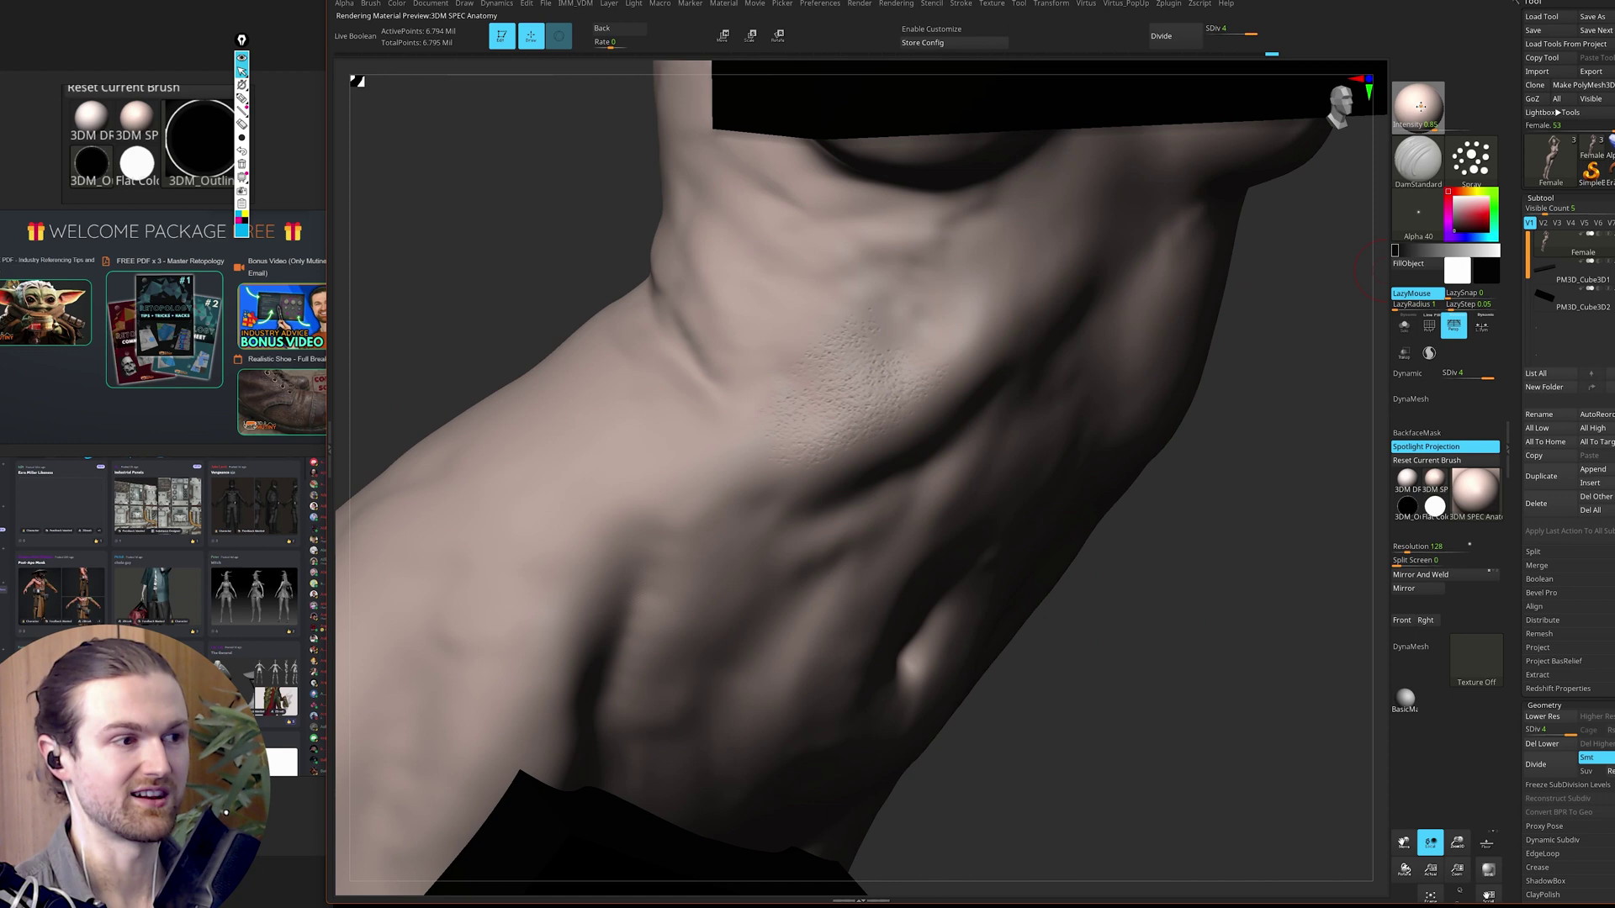
{"action": "left_click", "coordinate": [1415, 105]}
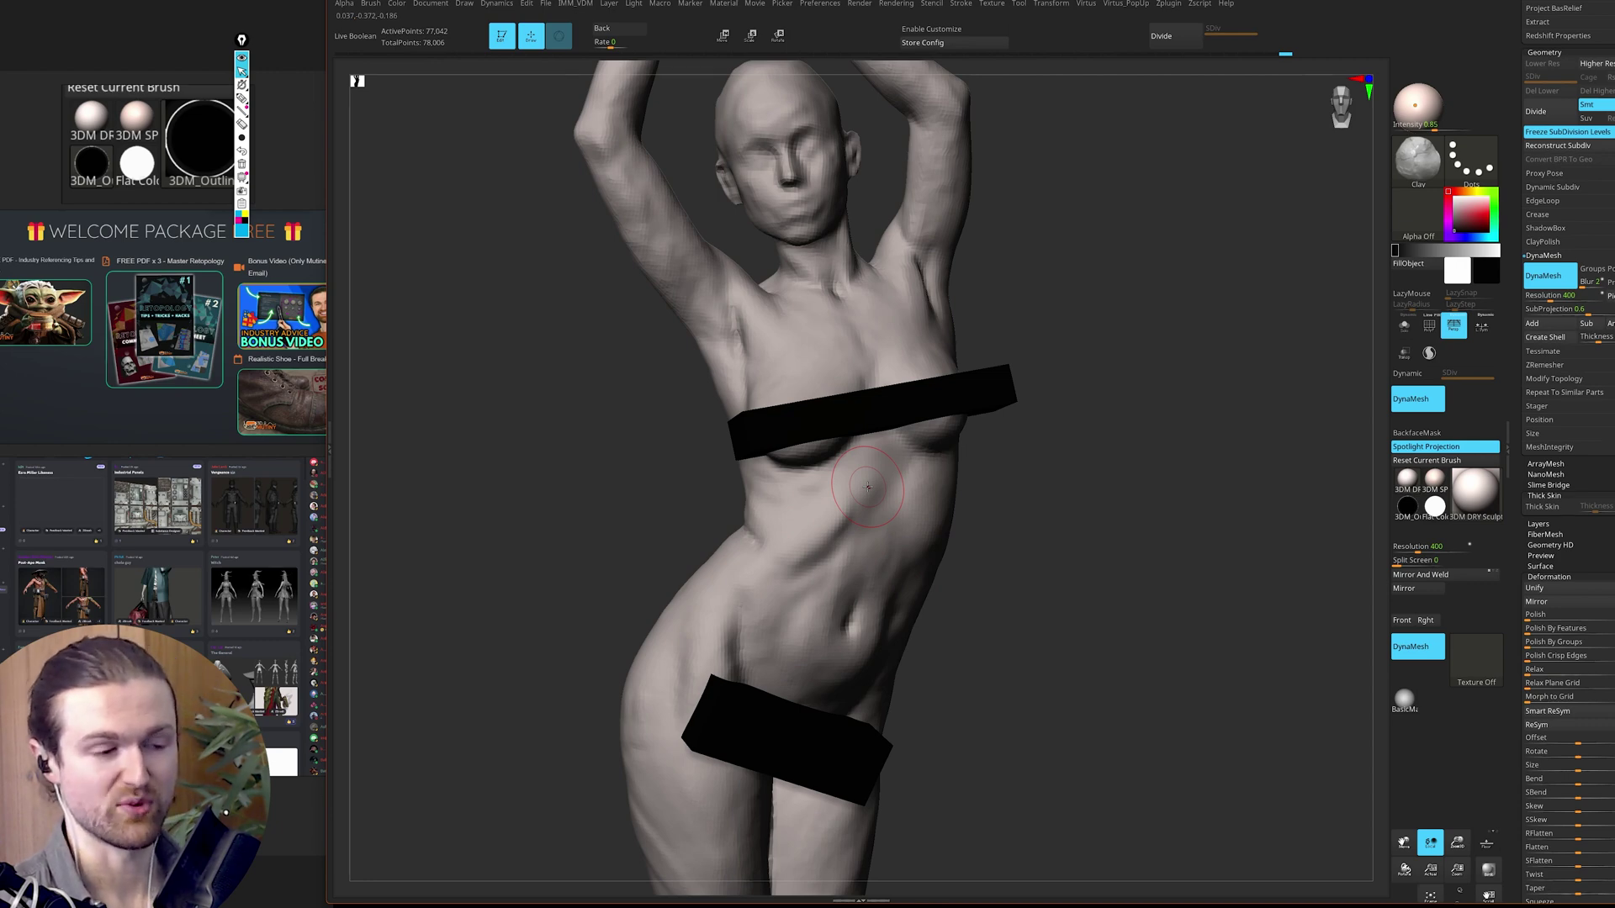
Step: Switch to the Move brush and check the figure's silhouette with the thumbnail enlarged to size 512, shrinking it again when done
{"action": "key", "text": "b"}
{"action": "key", "text": "m"}
{"action": "key", "text": "v"}
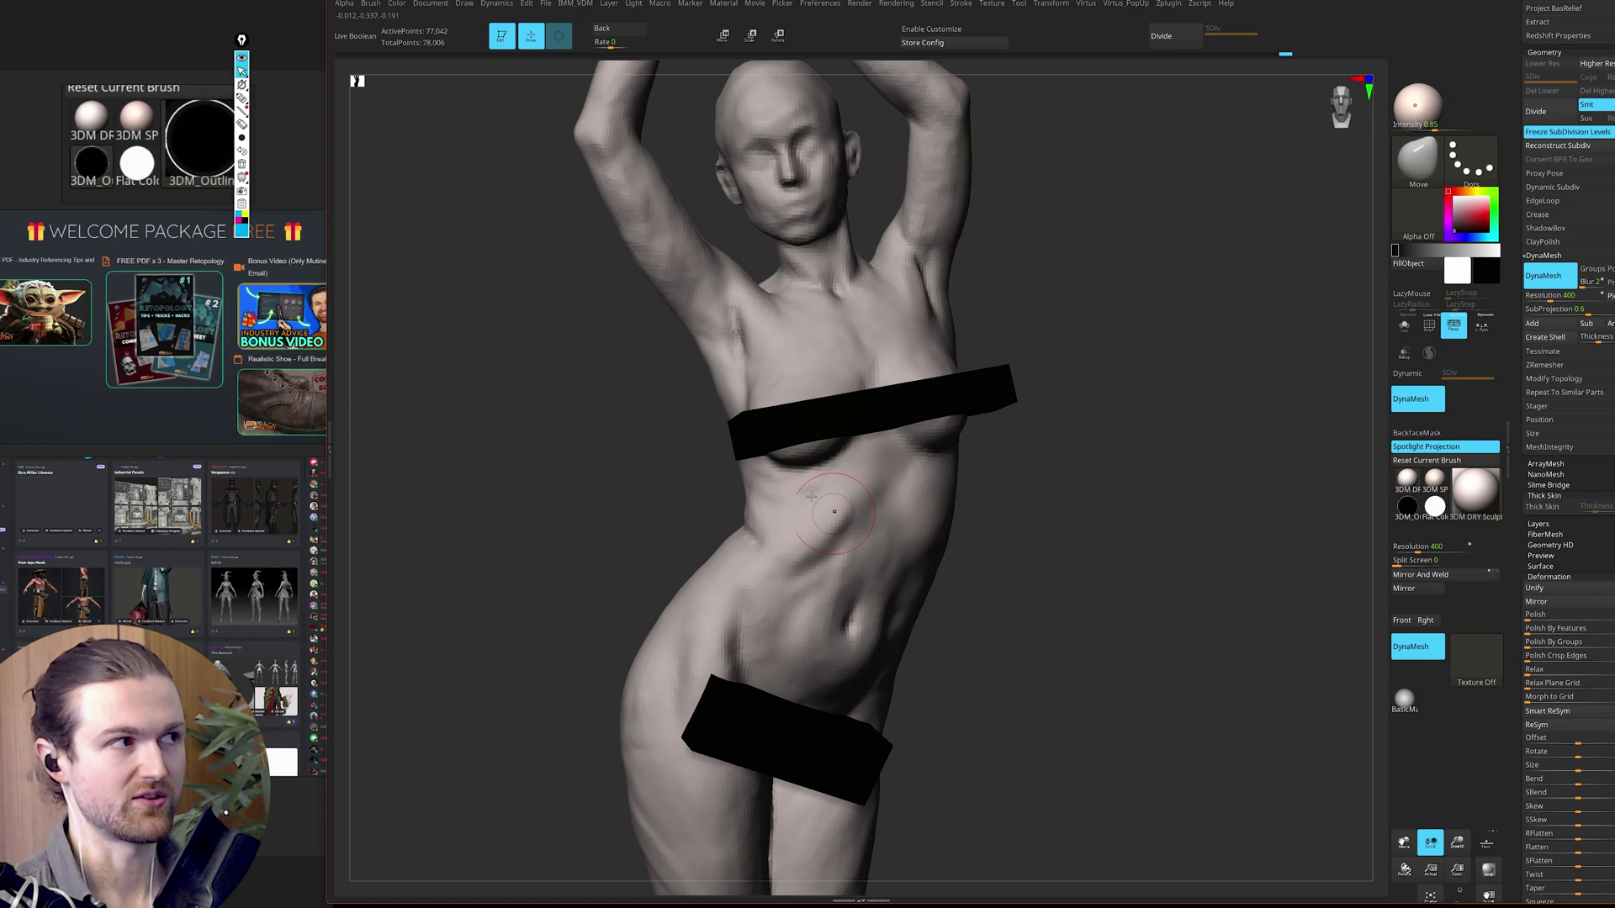
{"action": "left_click", "coordinate": [357, 81]}
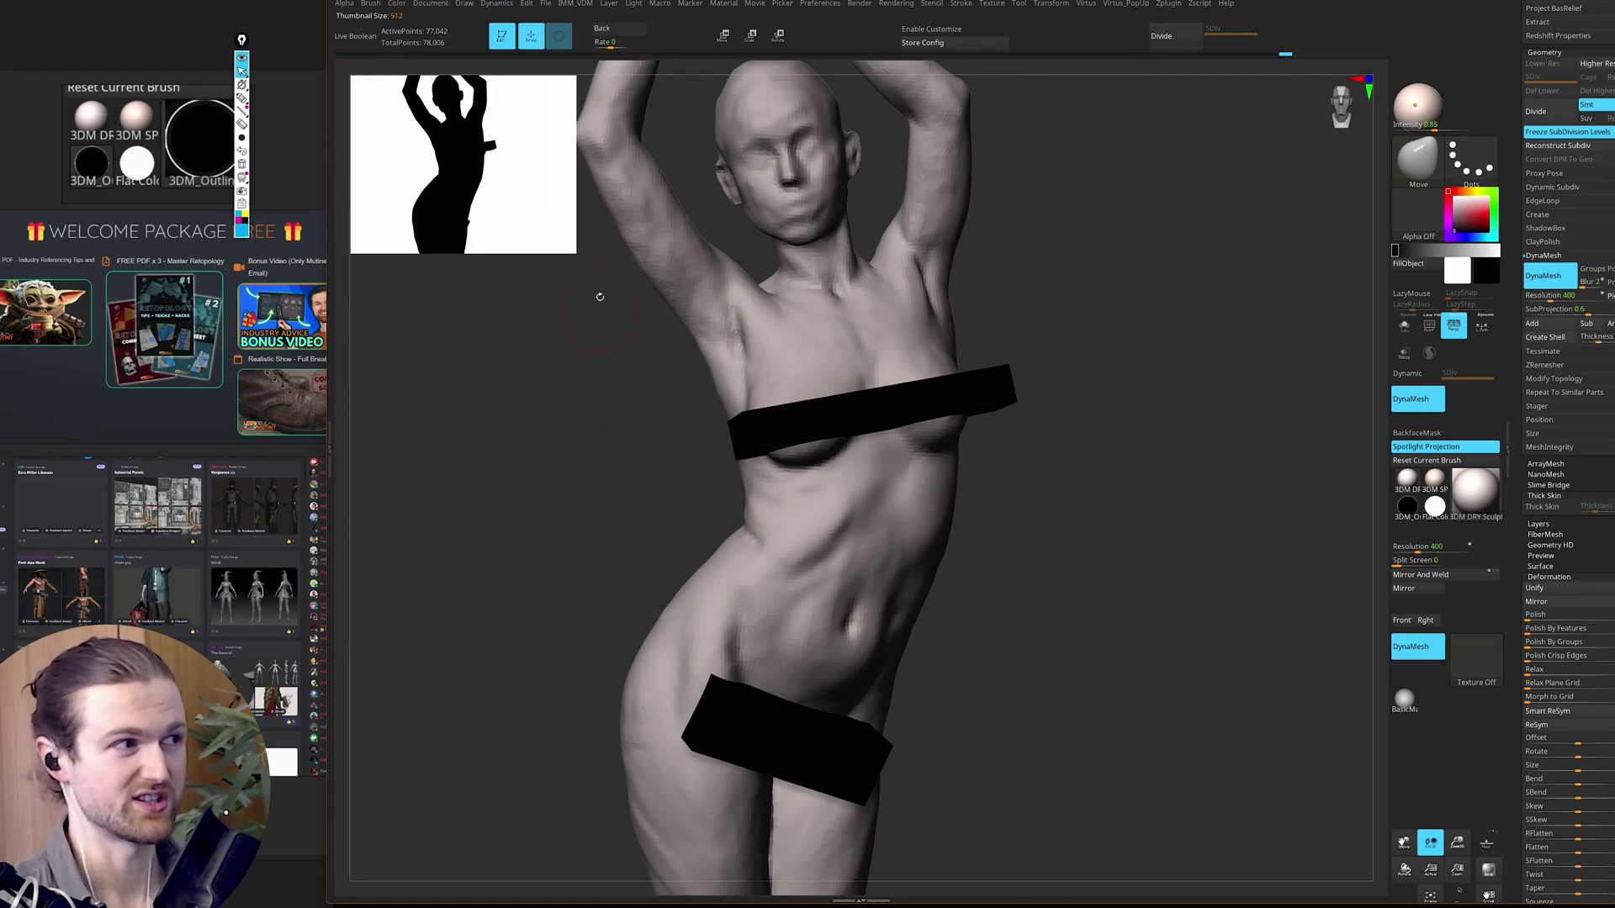
{"action": "mouse_move", "coordinate": [600, 387]}
{"action": "left_mouse_down"}
{"action": "mouse_move", "coordinate": [605, 350]}
{"action": "mouse_move", "coordinate": [527, 295]}
{"action": "left_mouse_up"}
{"action": "left_click_drag", "start_coordinate": [543, 235], "coordinate": [362, 86]}
{"action": "left_click_drag", "start_coordinate": [1100, 652], "coordinate": [1274, 537]}
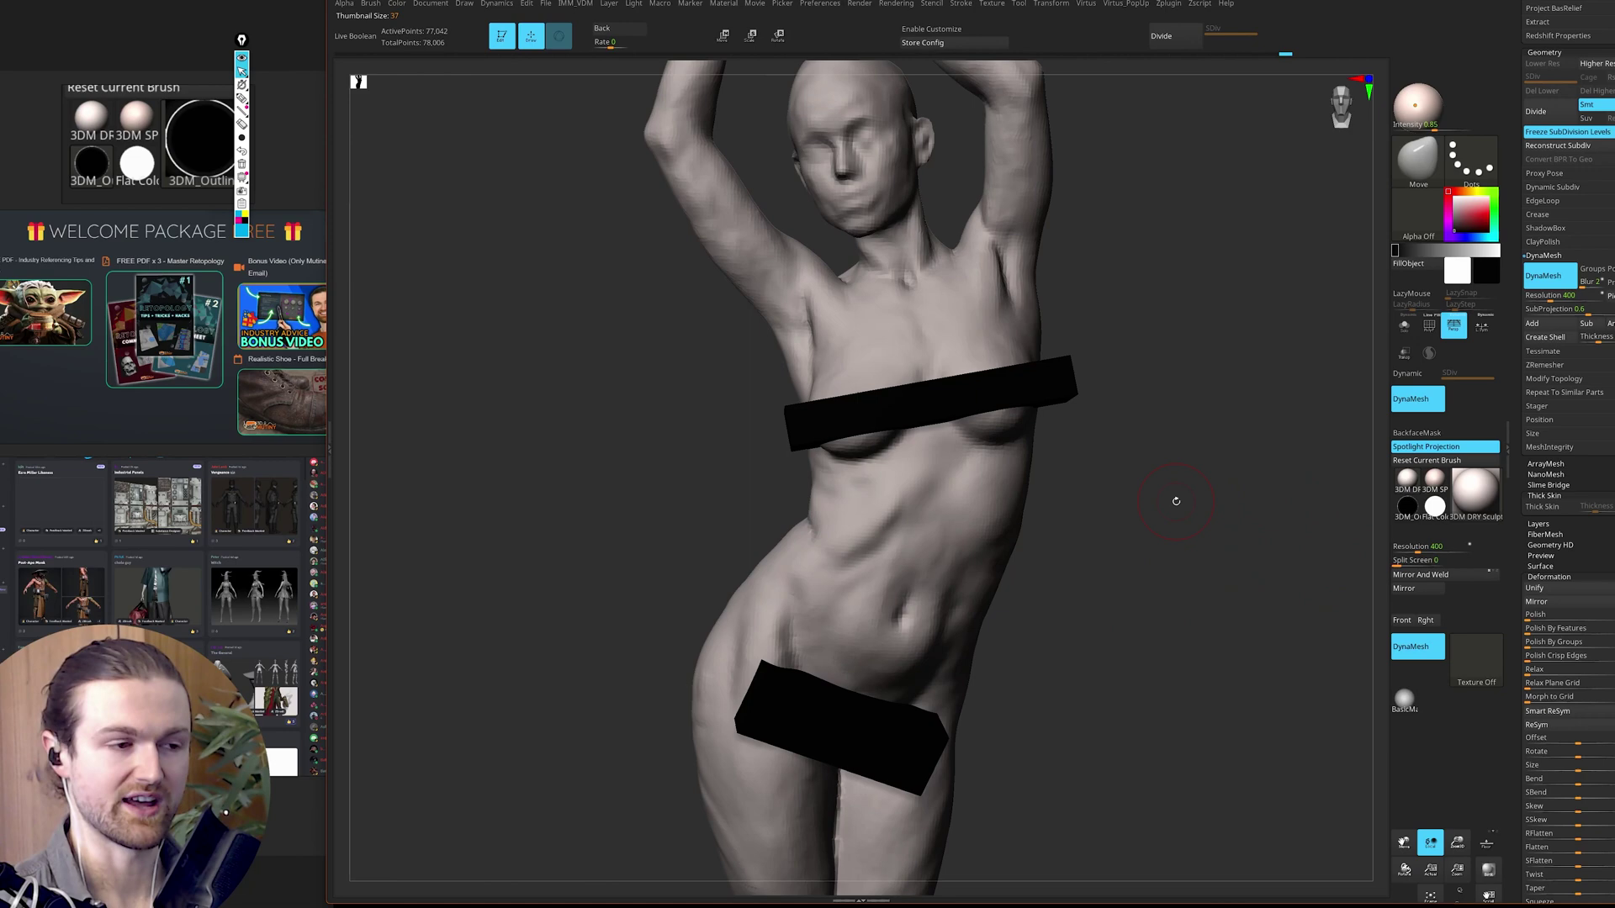
Step: Apply the 3DM_Outline material to the figure and examine the contours of the waist, hips and chest from several angles
{"action": "left_click", "coordinate": [1408, 506]}
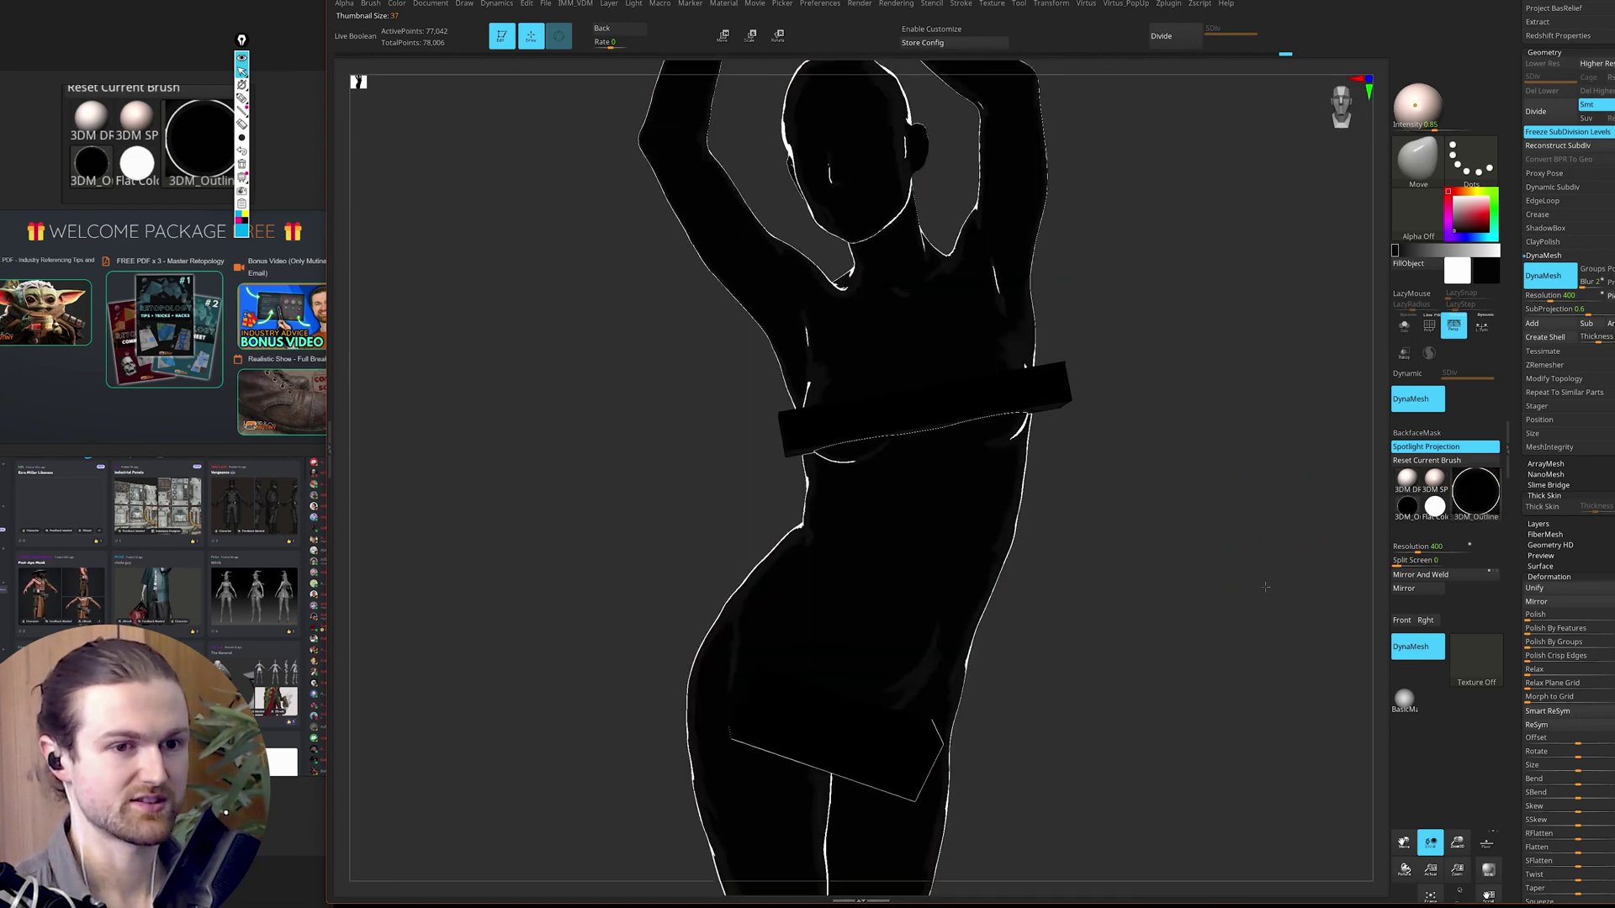
{"action": "left_click_drag", "start_coordinate": [1368, 461], "coordinate": [1345, 496], "text": "alt"}
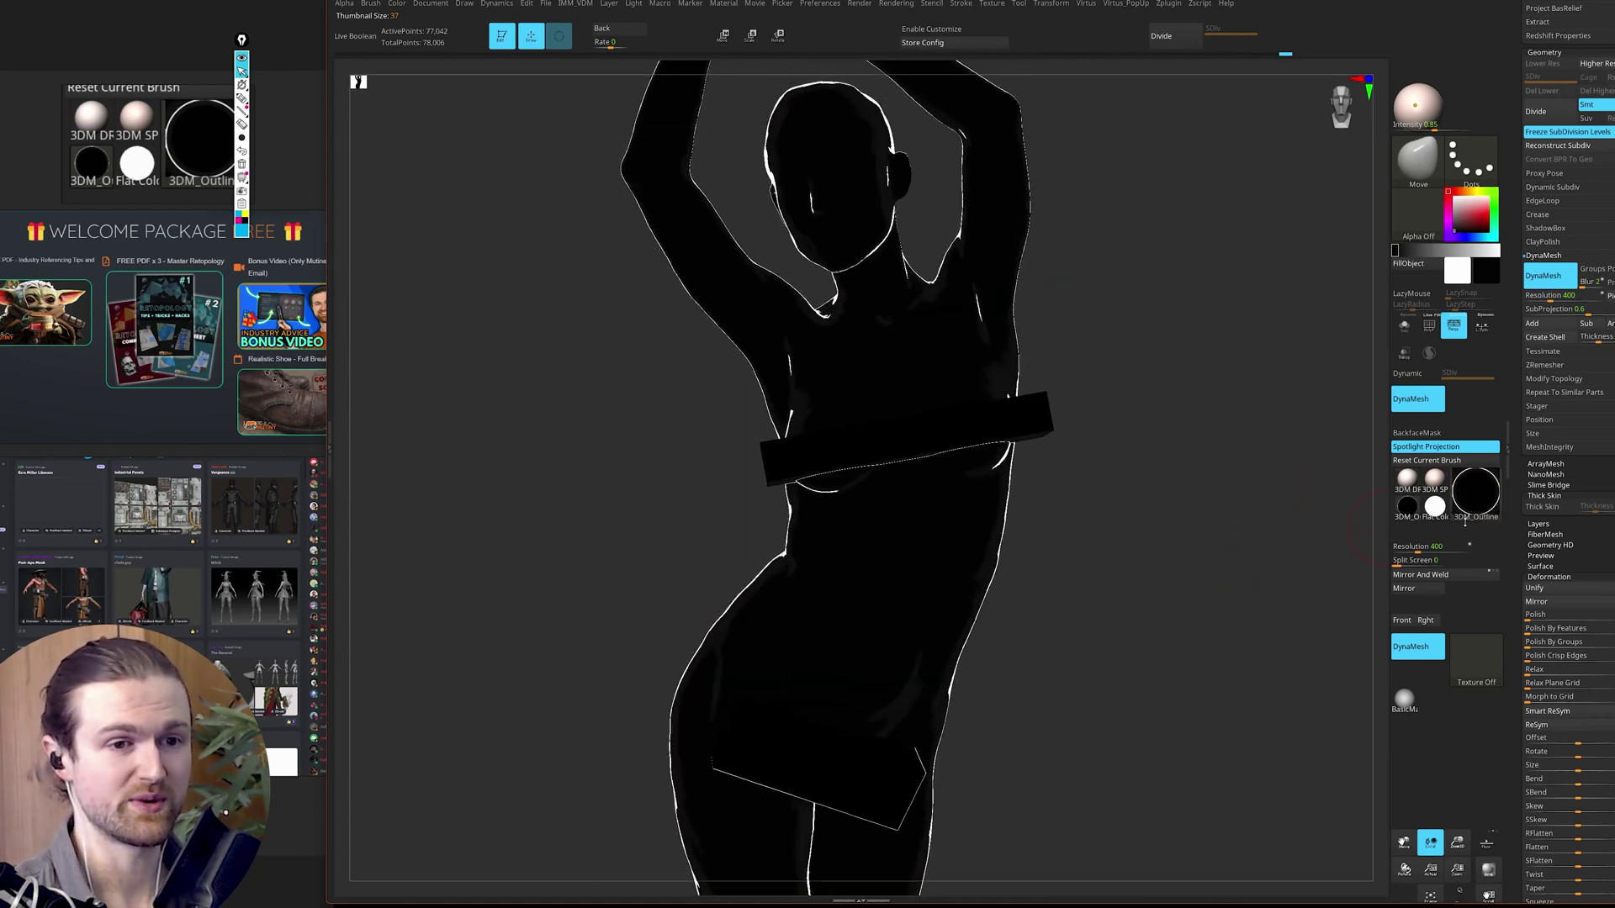
{"action": "left_click_drag", "start_coordinate": [1148, 599], "coordinate": [999, 580]}
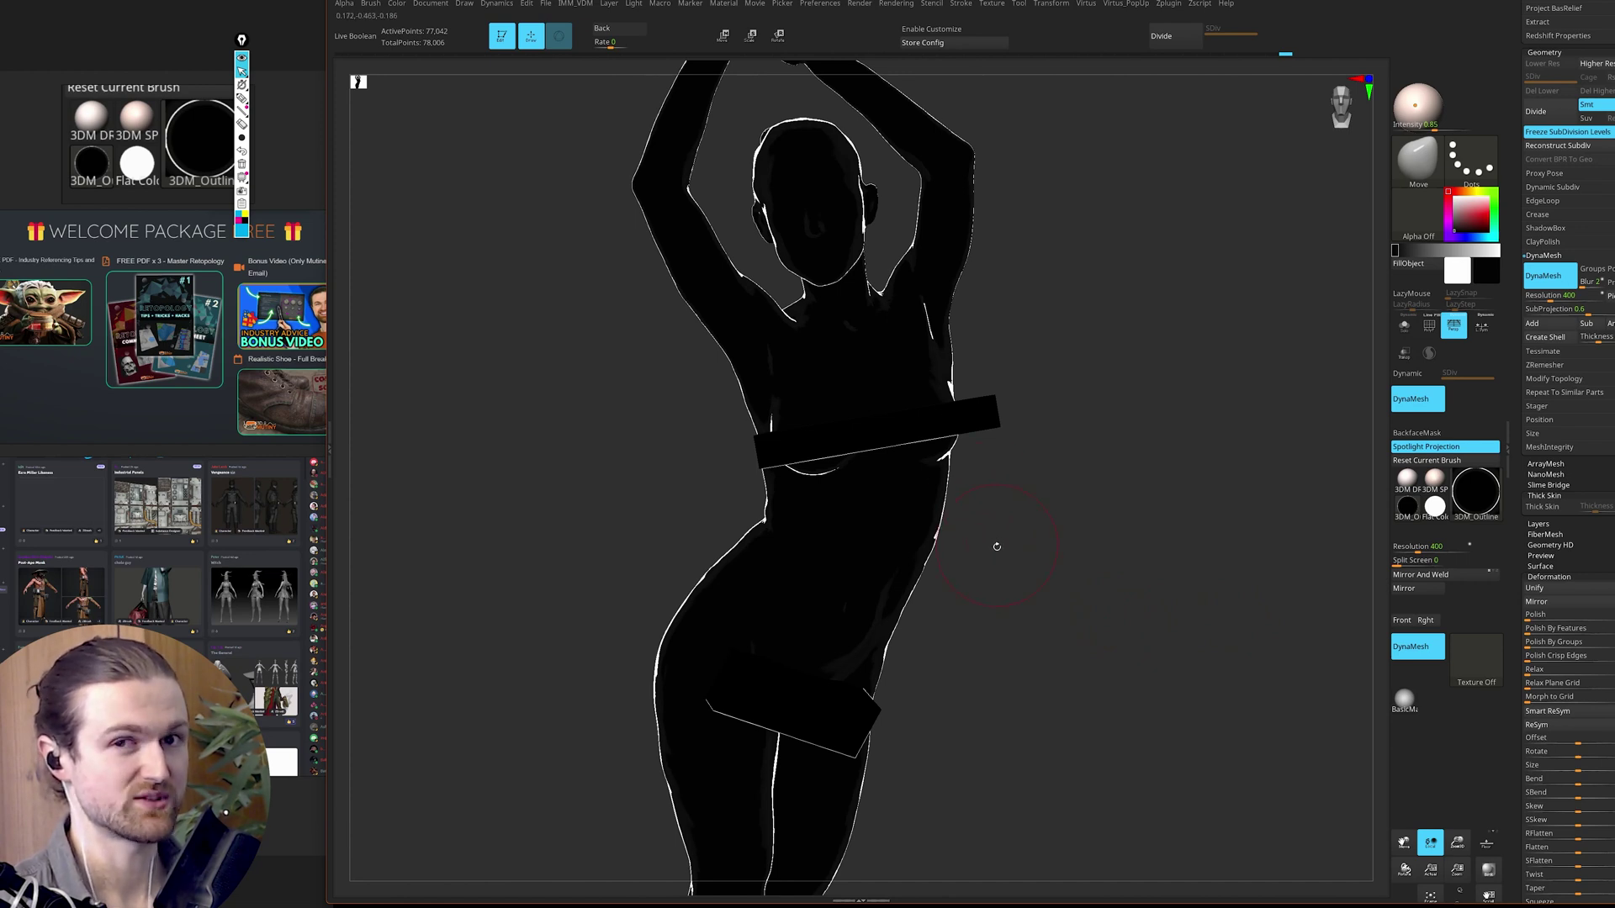
{"action": "left_click_drag", "start_coordinate": [1005, 558], "coordinate": [1090, 588], "text": "alt"}
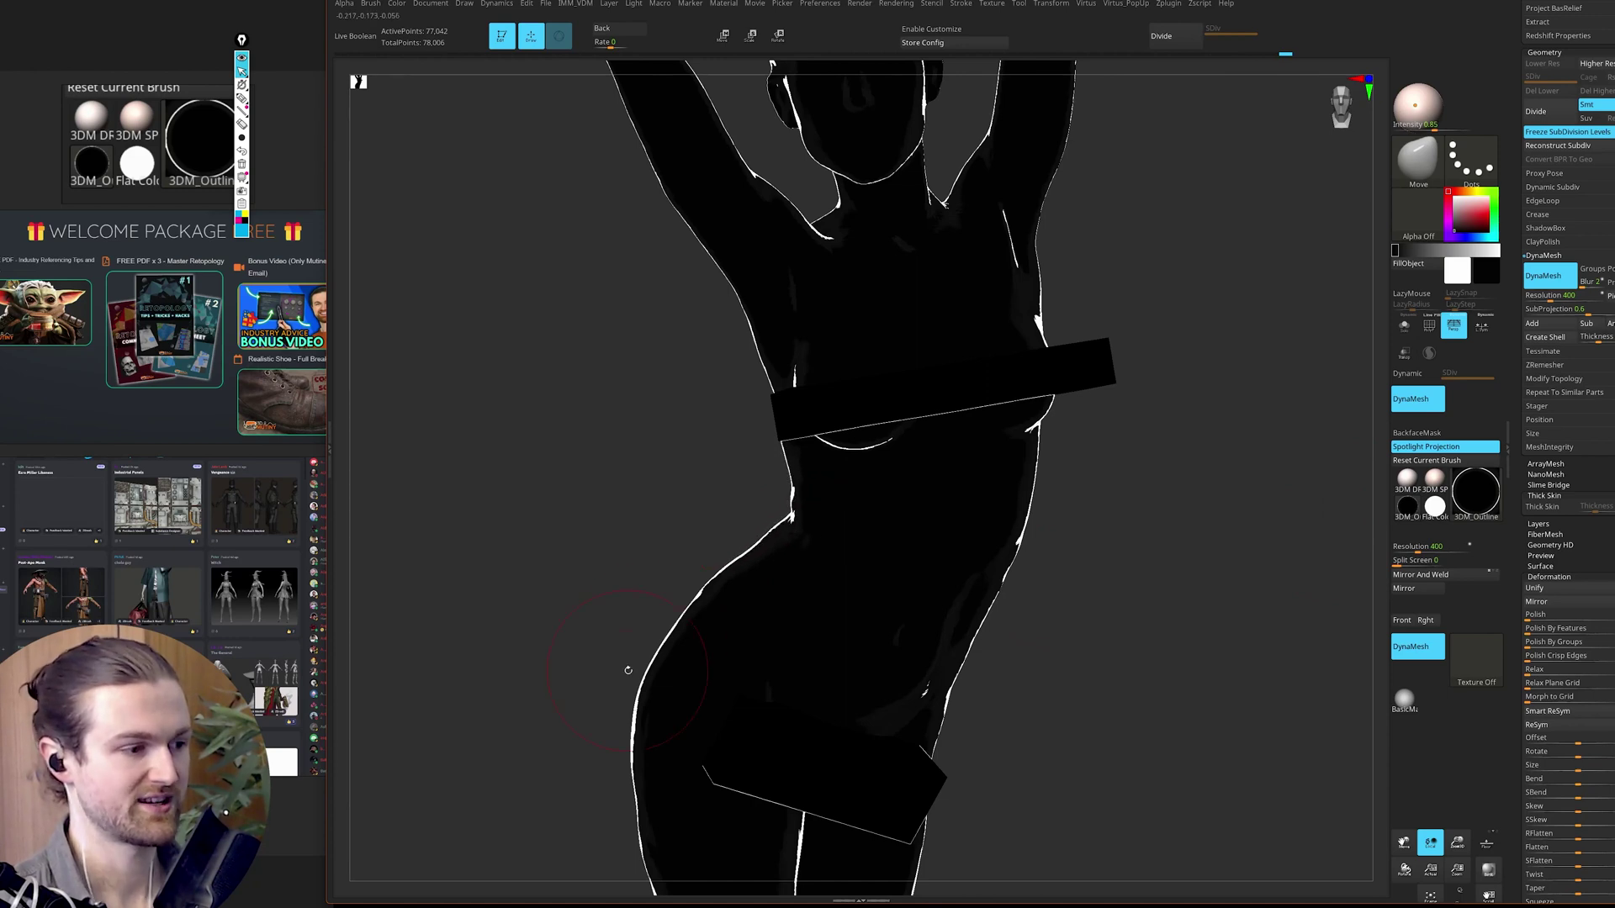
{"action": "left_click_drag", "start_coordinate": [637, 448], "coordinate": [685, 539]}
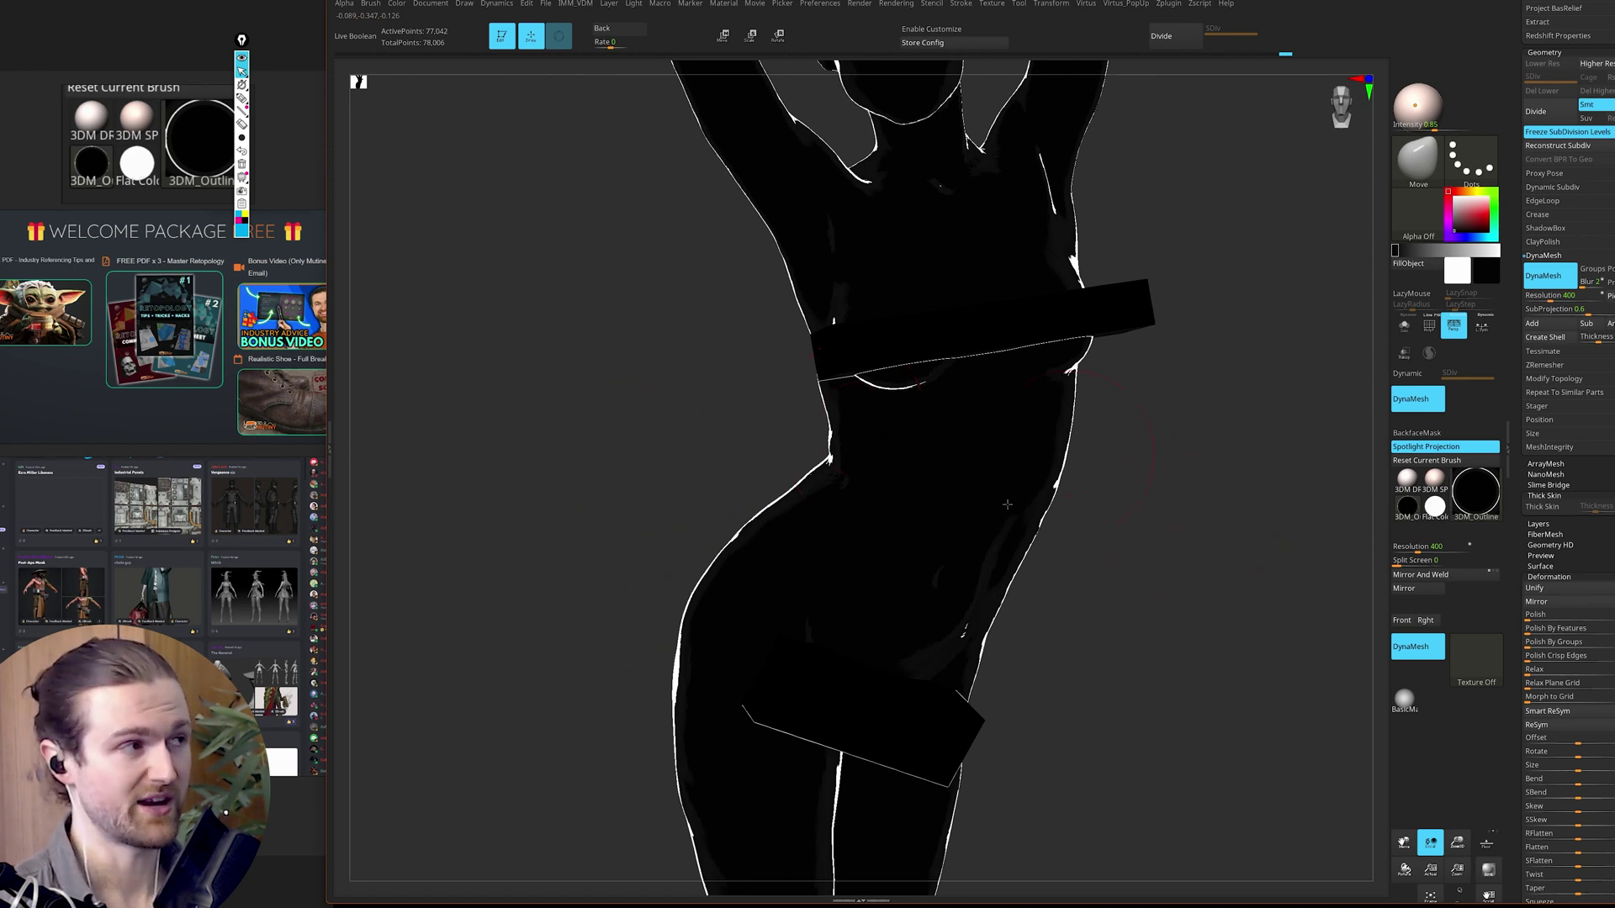
Step: Enlarge the silhouette thumbnail moderately, view the figure from the side and apply the 3DM SPEC Anatomy material for comparison
{"action": "left_click_drag", "start_coordinate": [362, 83], "coordinate": [427, 133]}
{"action": "left_click_drag", "start_coordinate": [1183, 547], "coordinate": [1081, 551]}
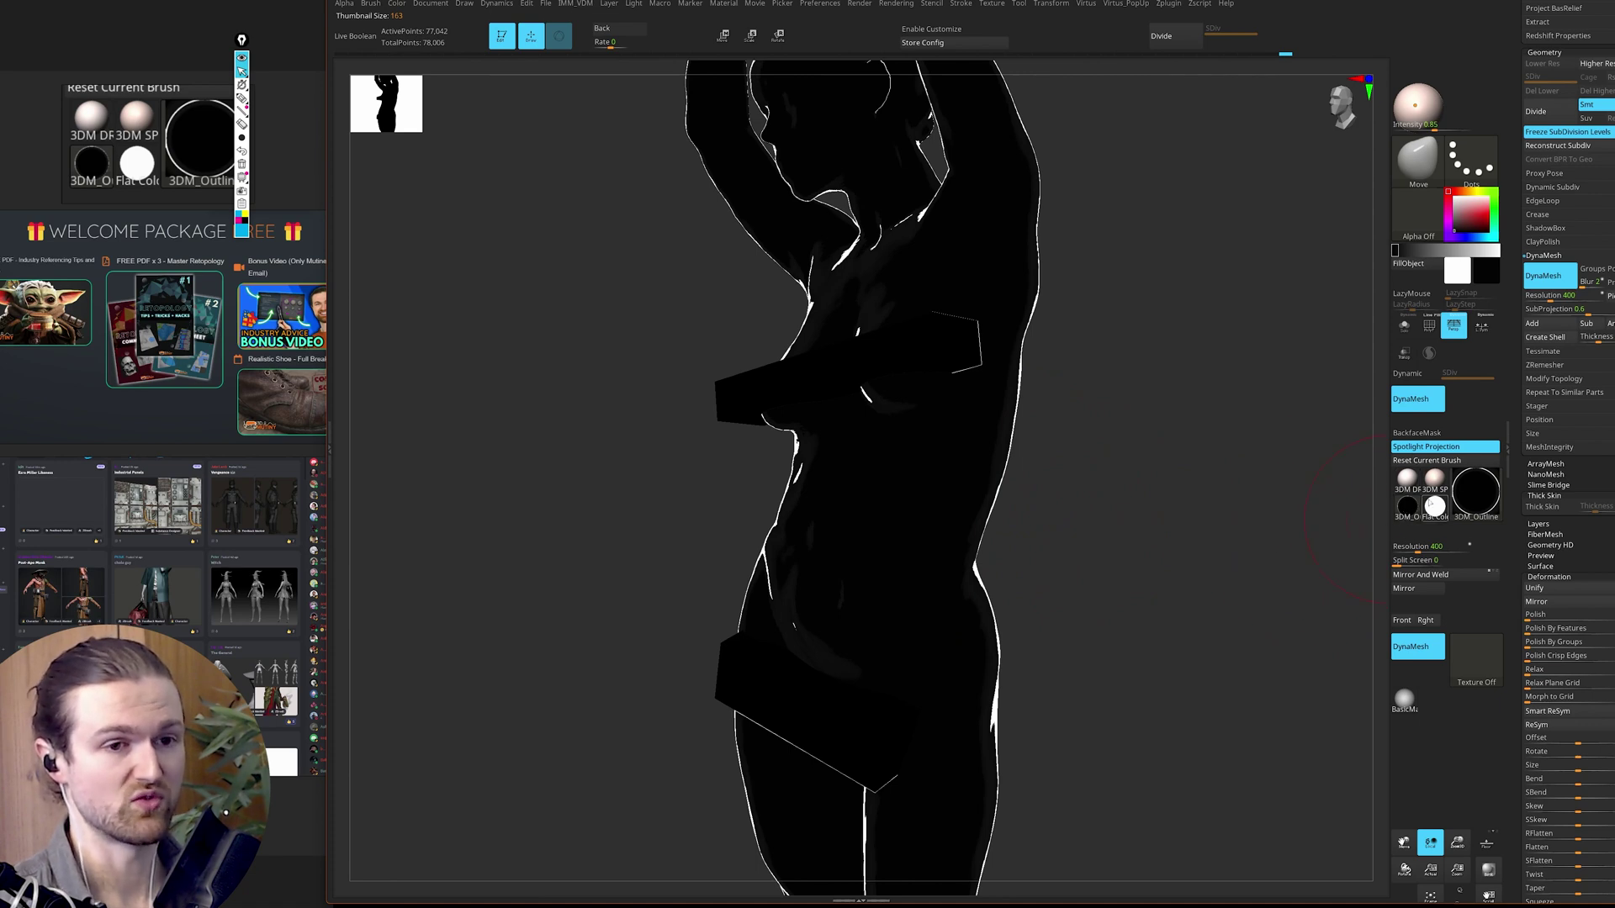
{"action": "left_click", "coordinate": [1434, 478]}
{"action": "left_click_drag", "start_coordinate": [1224, 546], "coordinate": [1197, 526]}
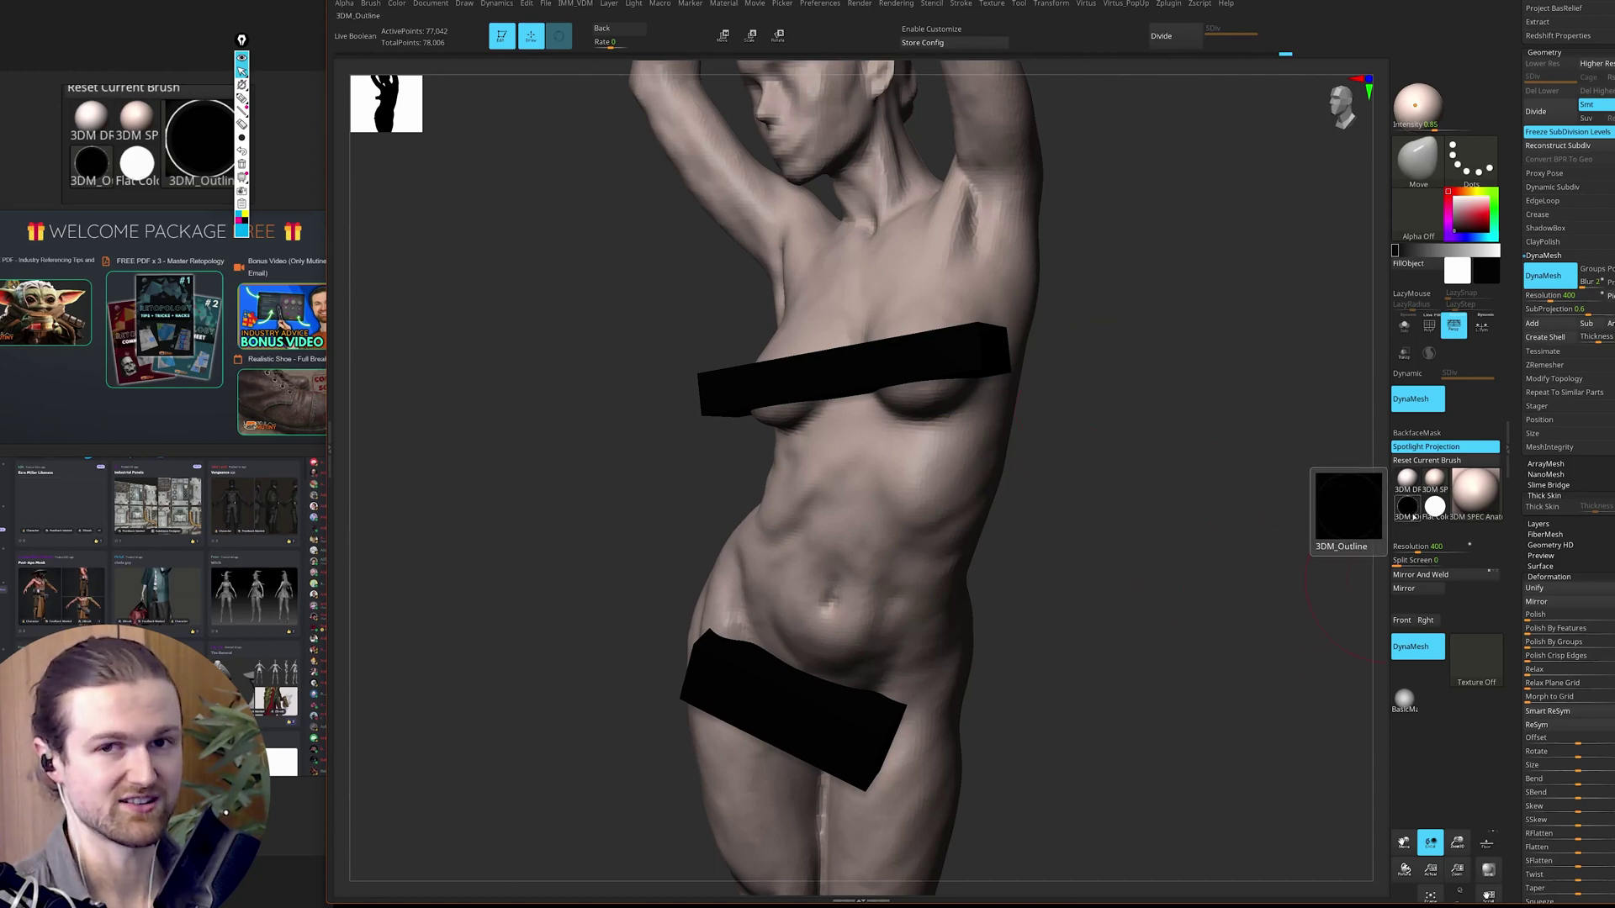
Step: Reapply the 3DM_Outline material, inspect the torso contours and pull the lower chest contour downward with the Move brush
{"action": "left_click", "coordinate": [1412, 514]}
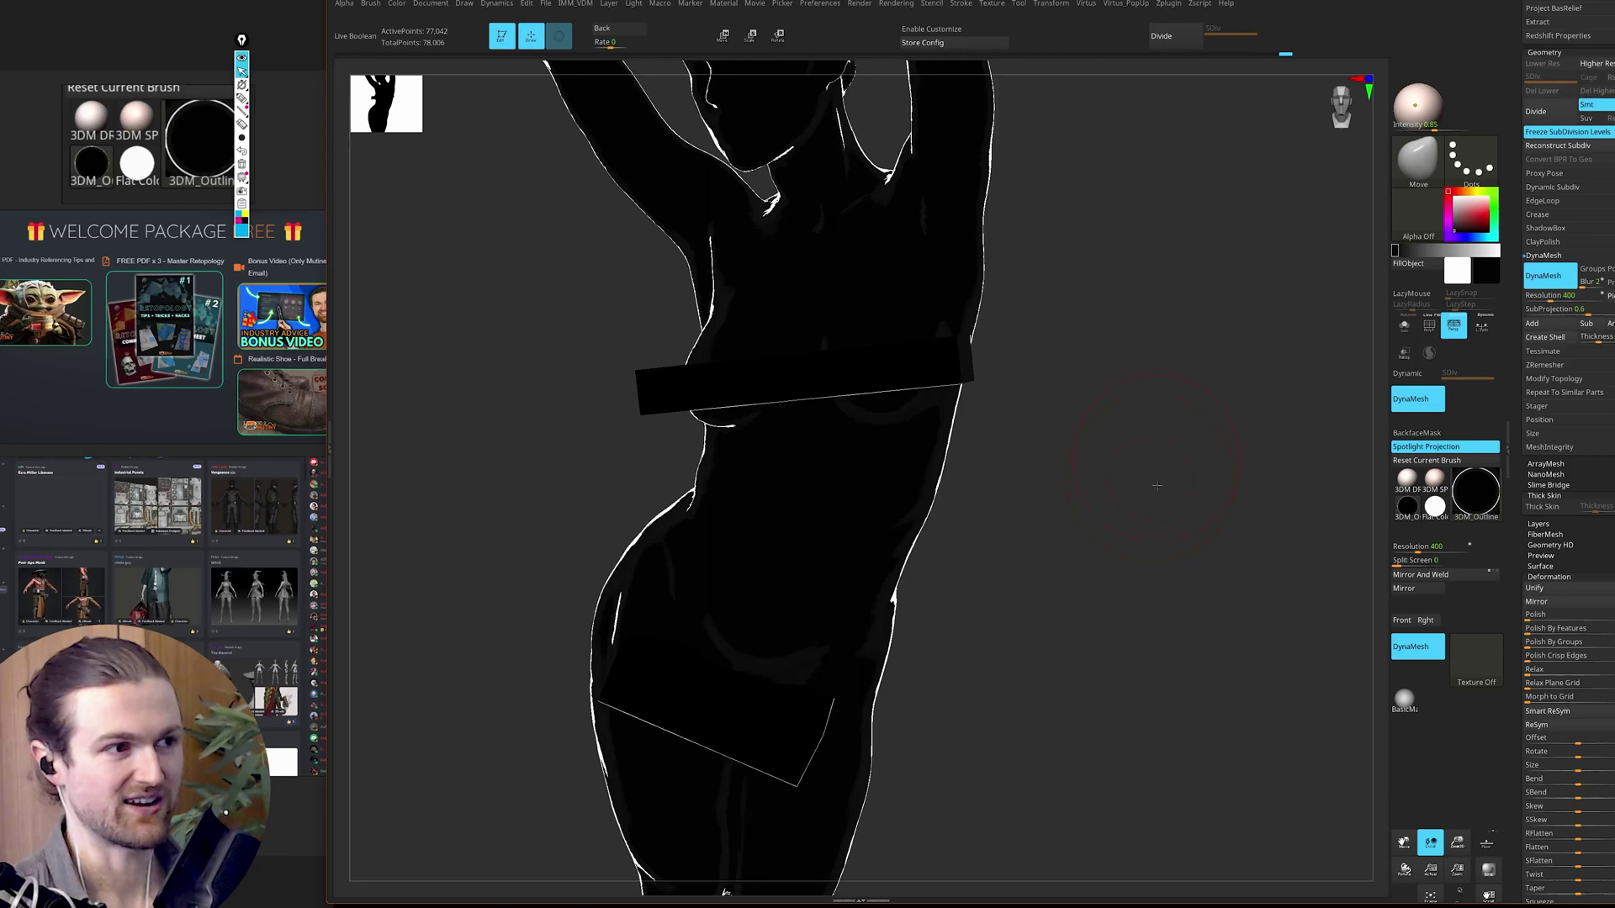
{"action": "left_click_drag", "start_coordinate": [1151, 467], "coordinate": [1151, 567], "text": "alt"}
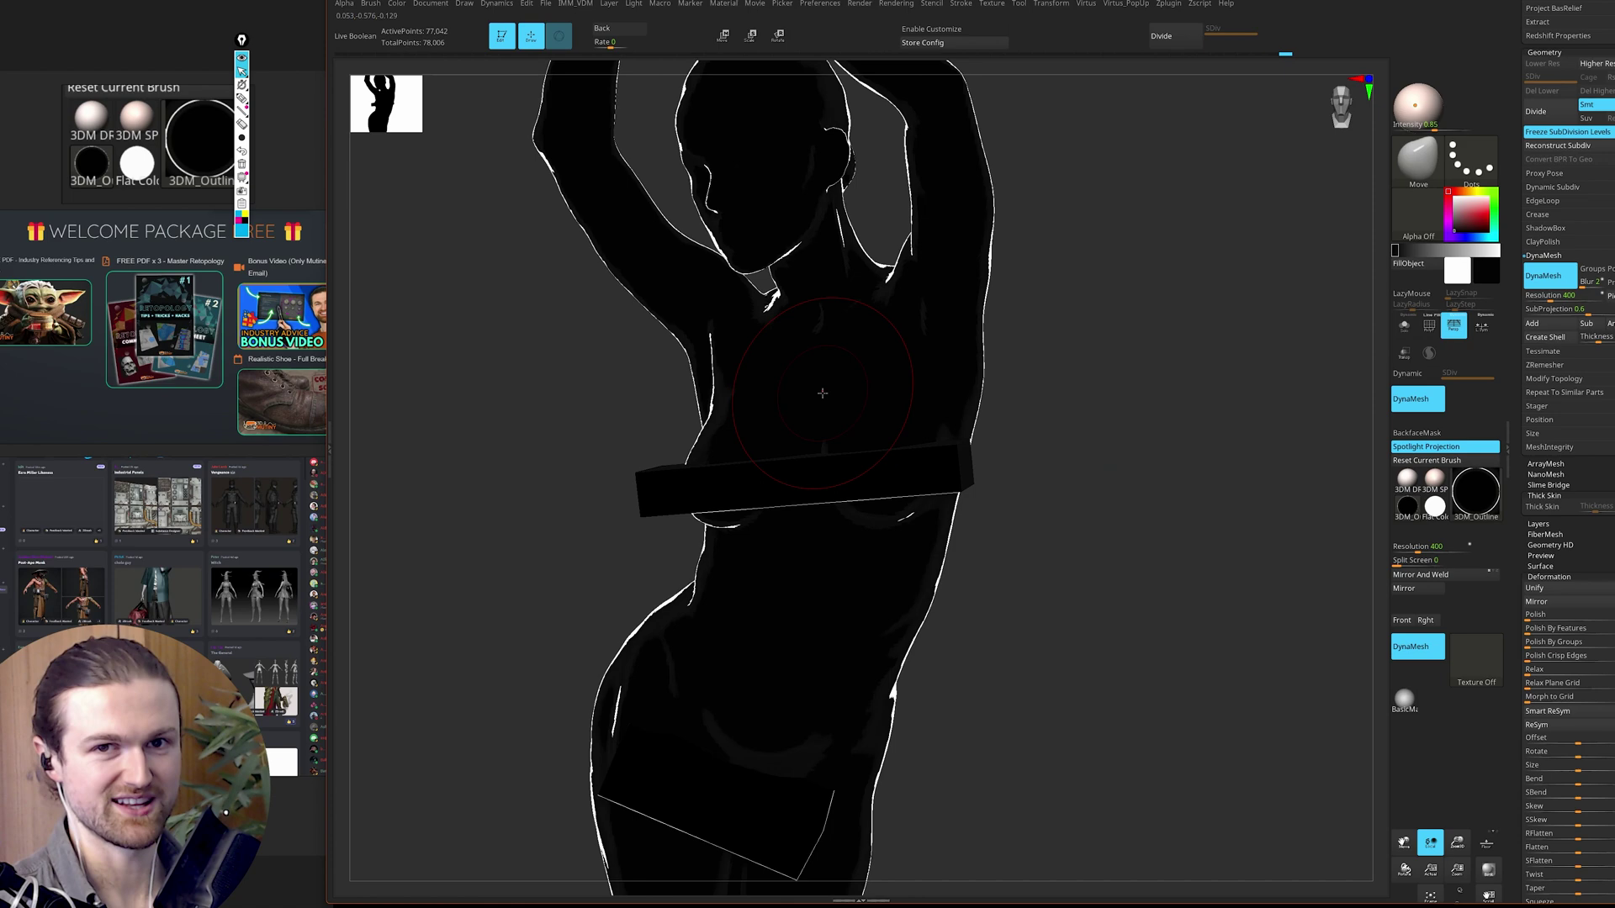
{"action": "mouse_move", "coordinate": [1075, 350]}
{"action": "left_mouse_down"}
{"action": "mouse_move", "coordinate": [1125, 421]}
{"action": "mouse_move", "coordinate": [1018, 384]}
{"action": "mouse_move", "coordinate": [1060, 375]}
{"action": "mouse_move", "coordinate": [1160, 454]}
{"action": "mouse_move", "coordinate": [1146, 508]}
{"action": "left_mouse_up"}
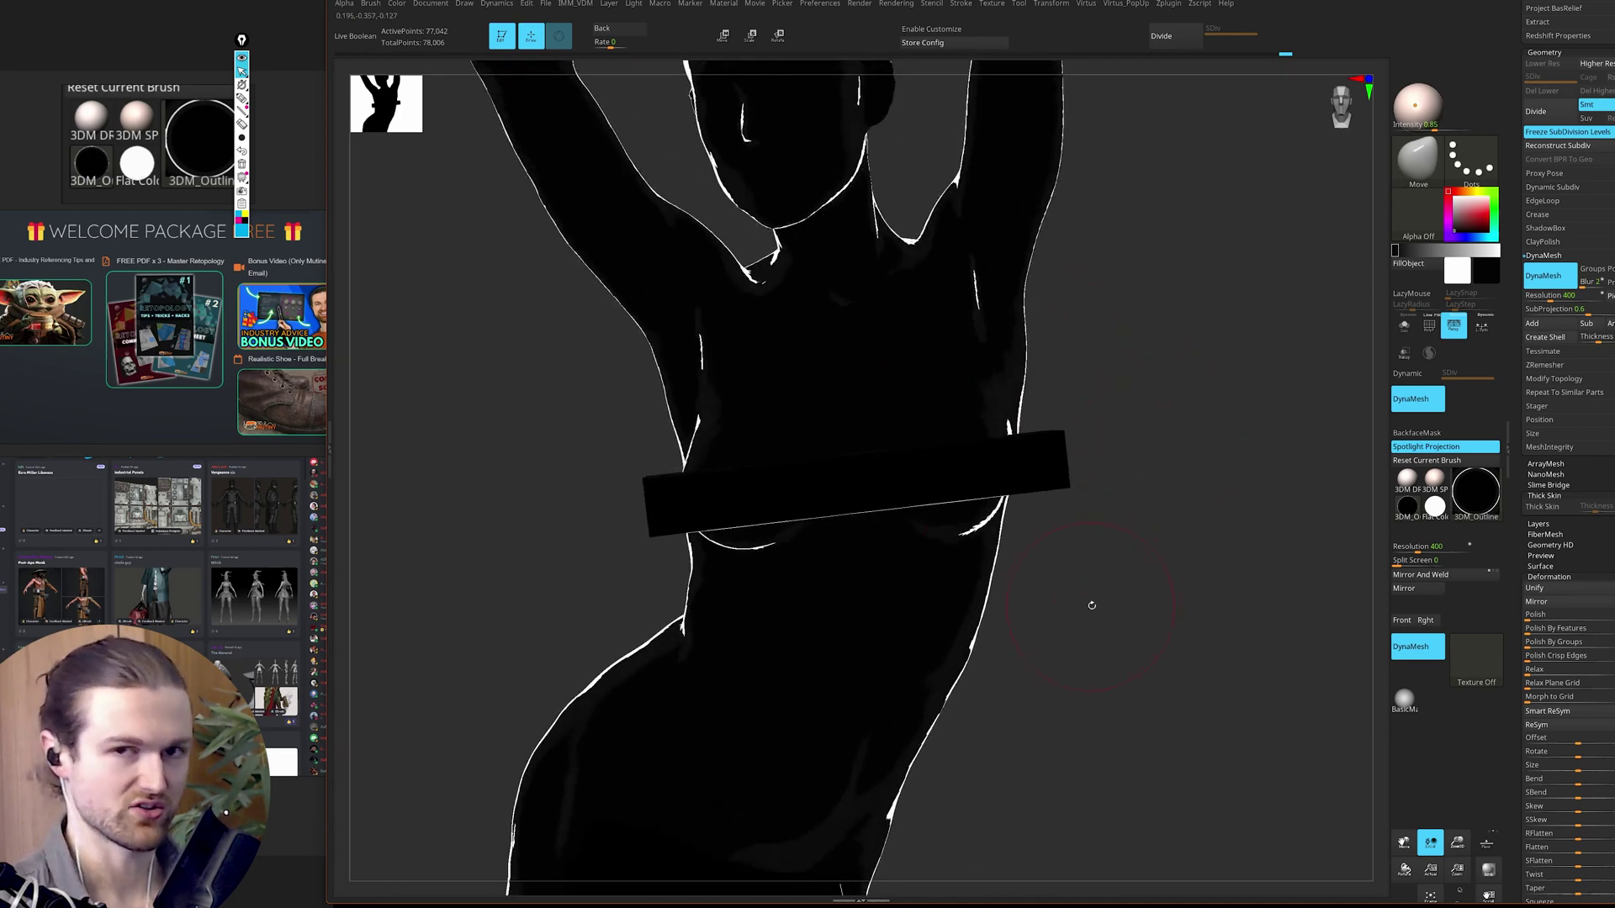
{"action": "left_click_drag", "start_coordinate": [1092, 606], "coordinate": [921, 548]}
{"action": "left_click_drag", "start_coordinate": [1049, 559], "coordinate": [1025, 468]}
{"action": "left_click_drag", "start_coordinate": [1048, 570], "coordinate": [1017, 584]}
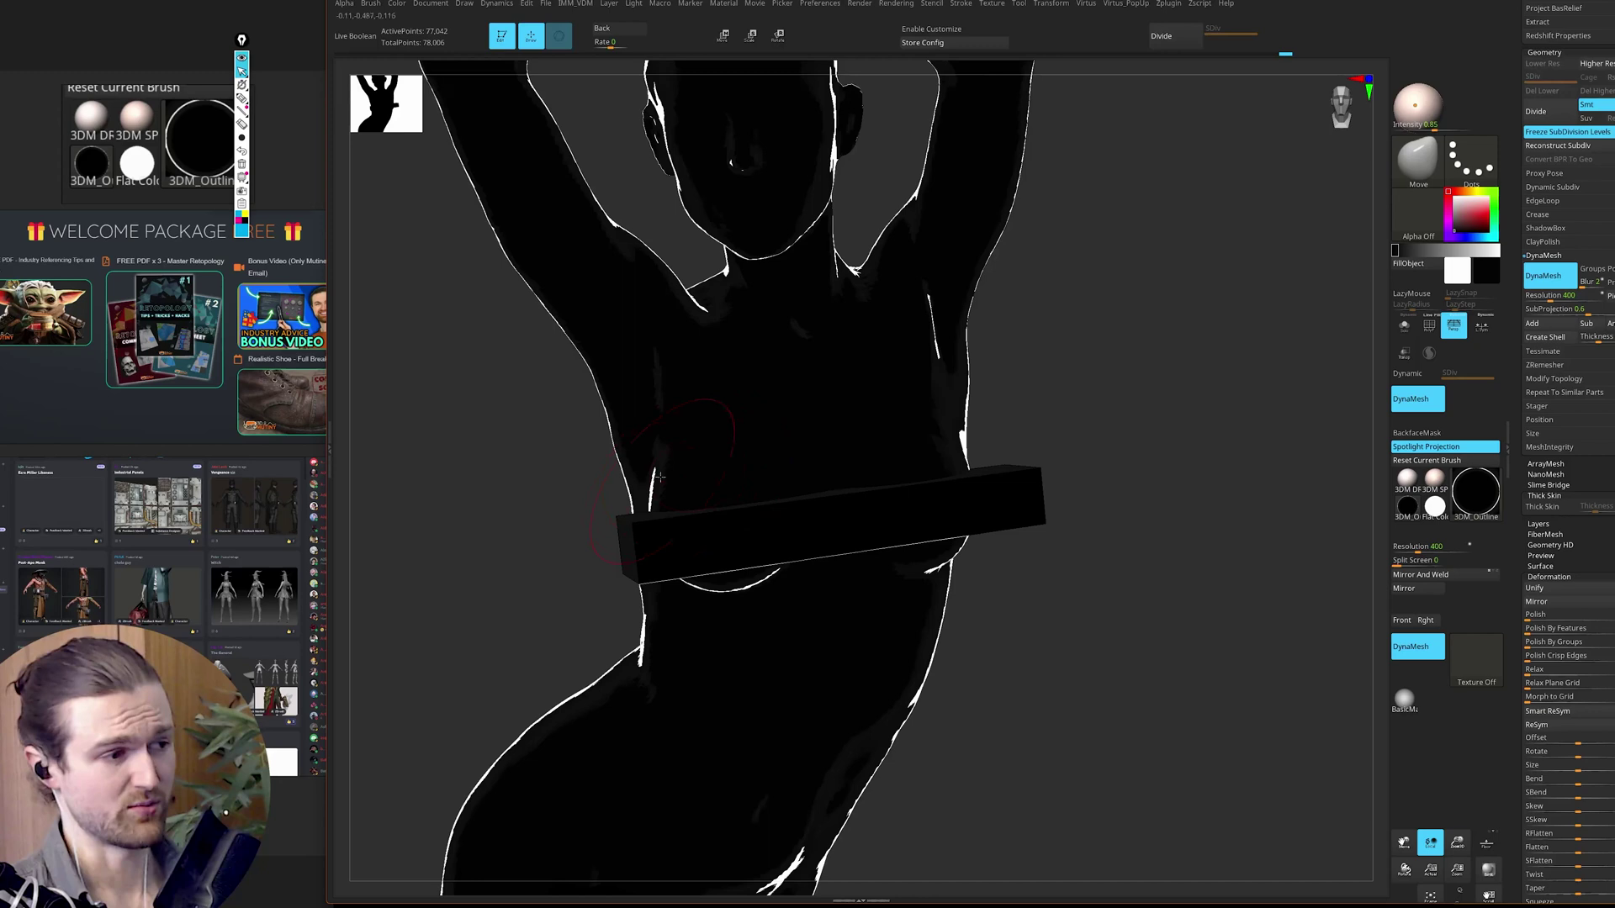
{"action": "mouse_move", "coordinate": [763, 575]}
{"action": "left_mouse_down"}
{"action": "mouse_move", "coordinate": [766, 590]}
{"action": "mouse_move", "coordinate": [685, 591]}
{"action": "left_mouse_up"}
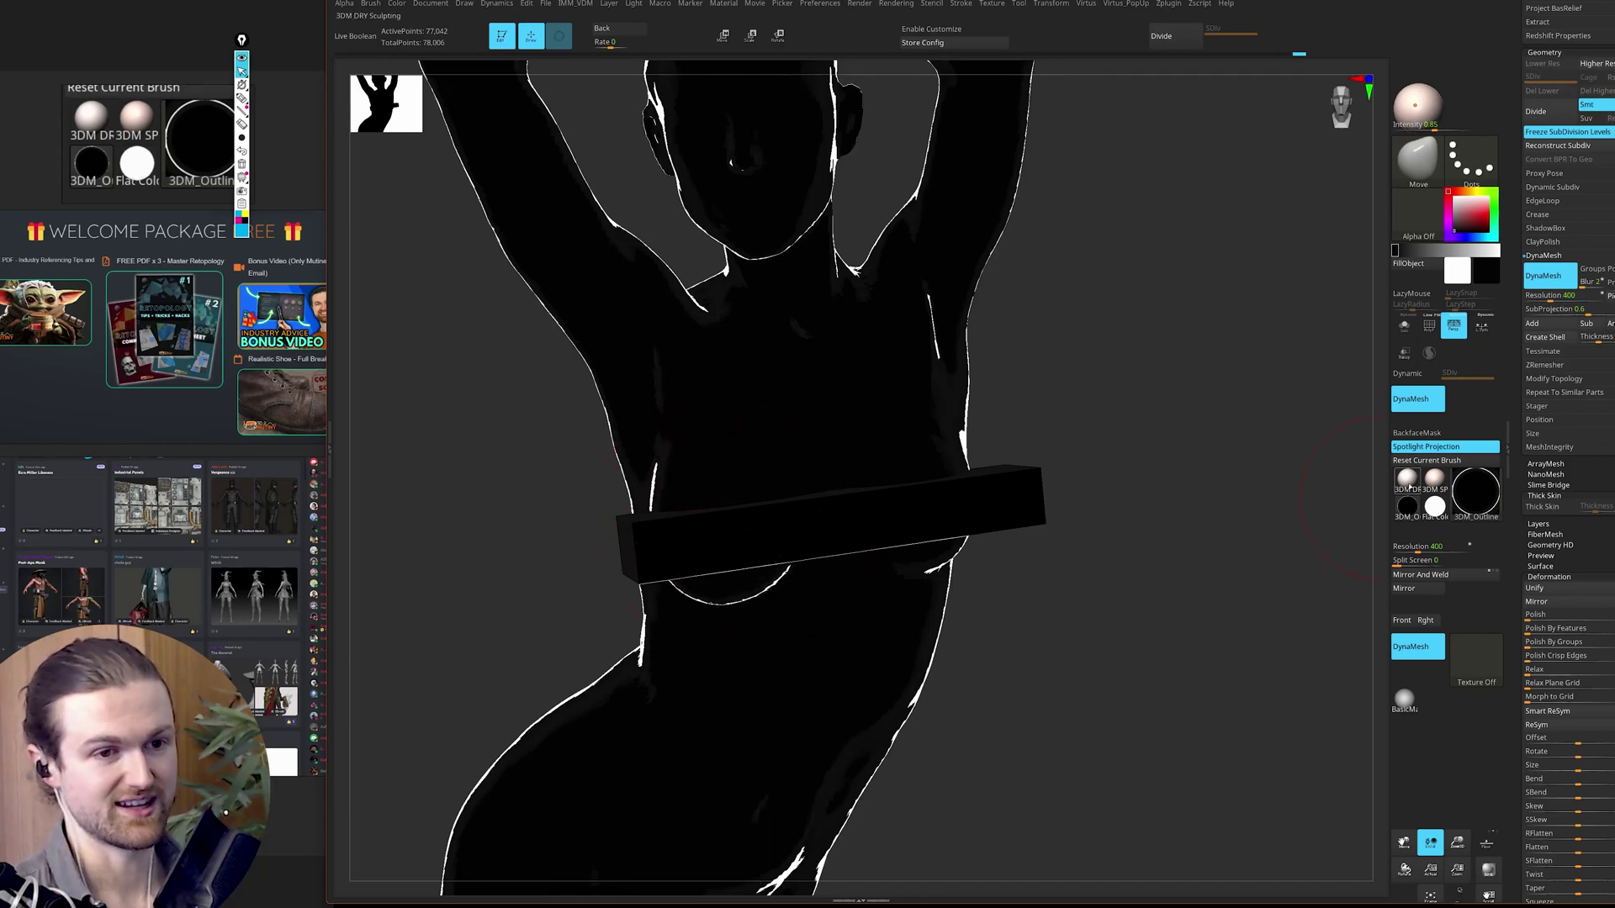
Step: Apply the 3DM DRY Sculpt material and examine the shading across the torso and hips
{"action": "left_click", "coordinate": [1407, 479]}
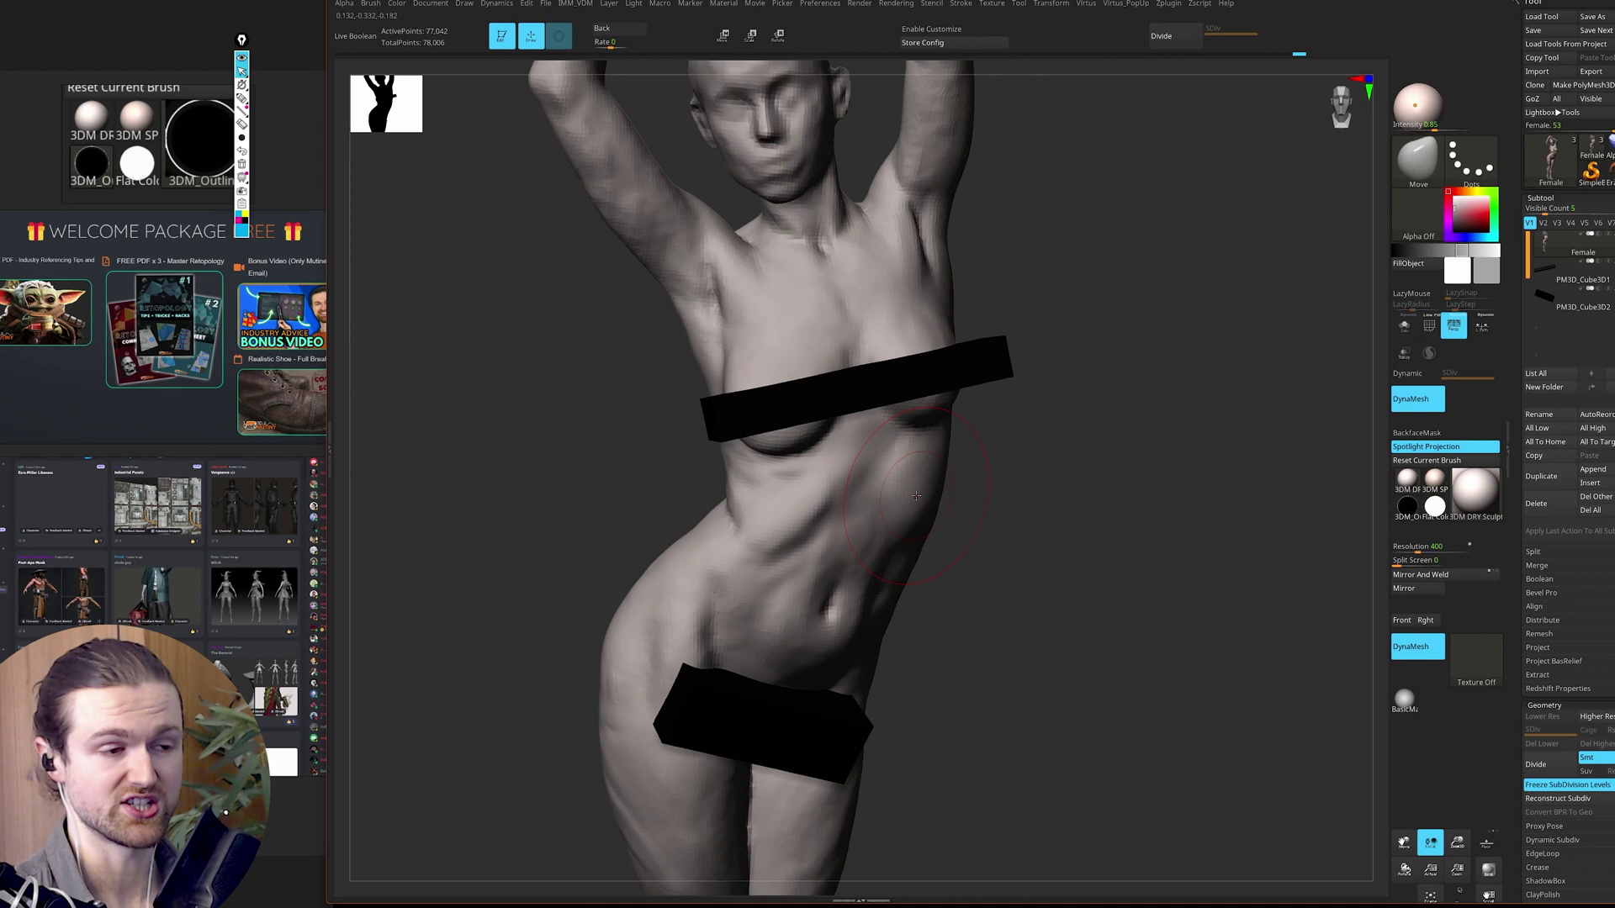
{"action": "left_click_drag", "start_coordinate": [916, 496], "coordinate": [993, 460]}
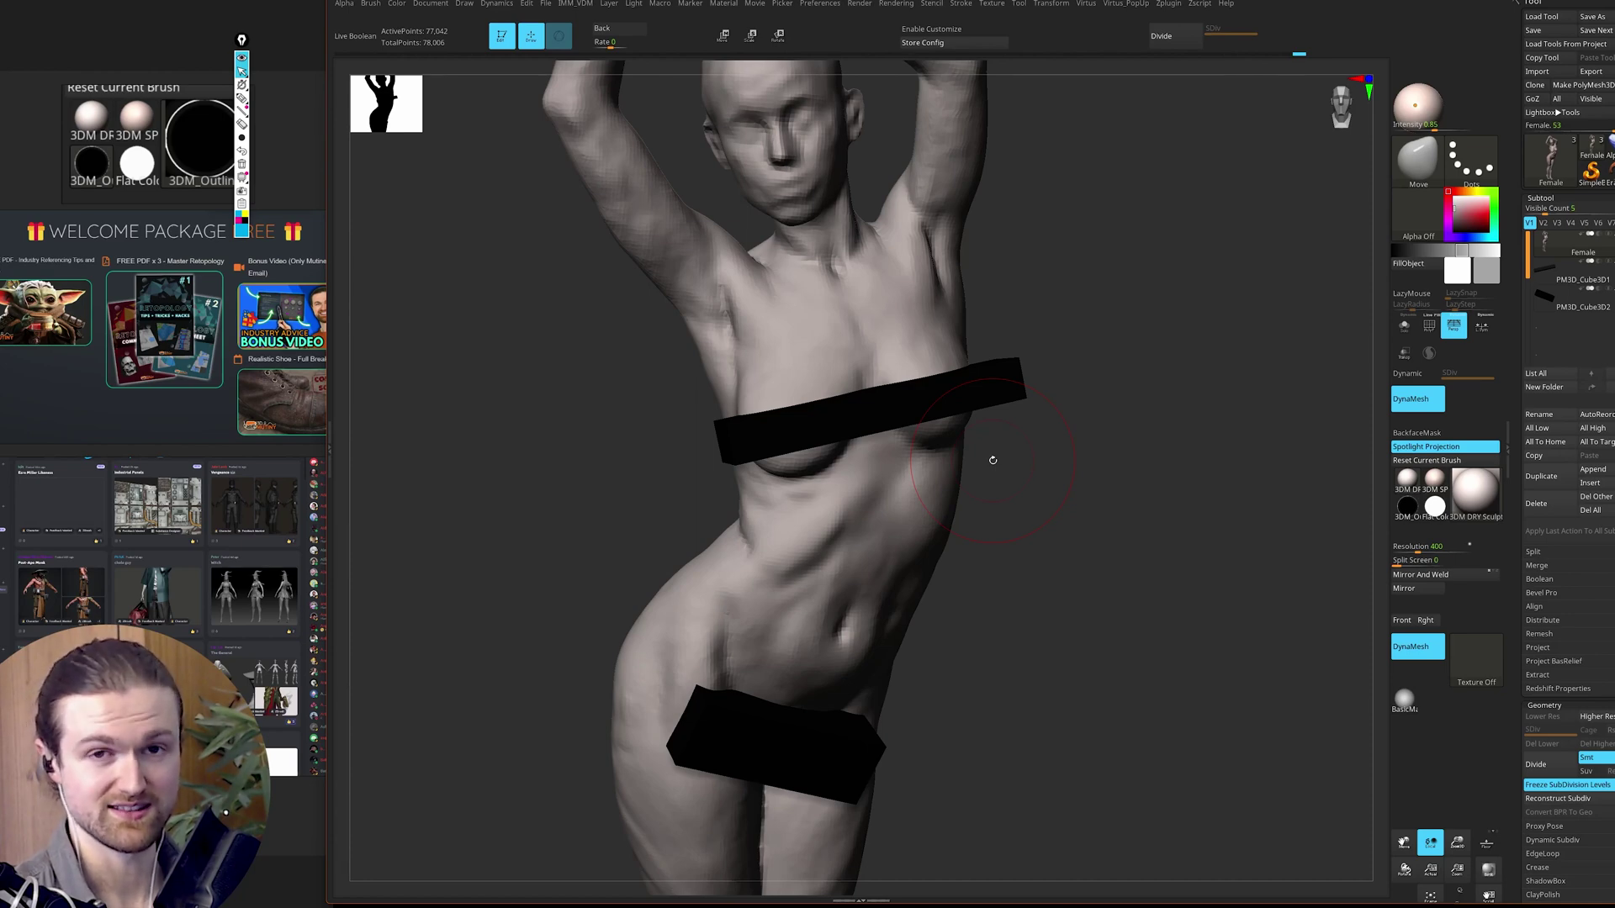
{"action": "left_click_drag", "start_coordinate": [993, 460], "coordinate": [980, 480]}
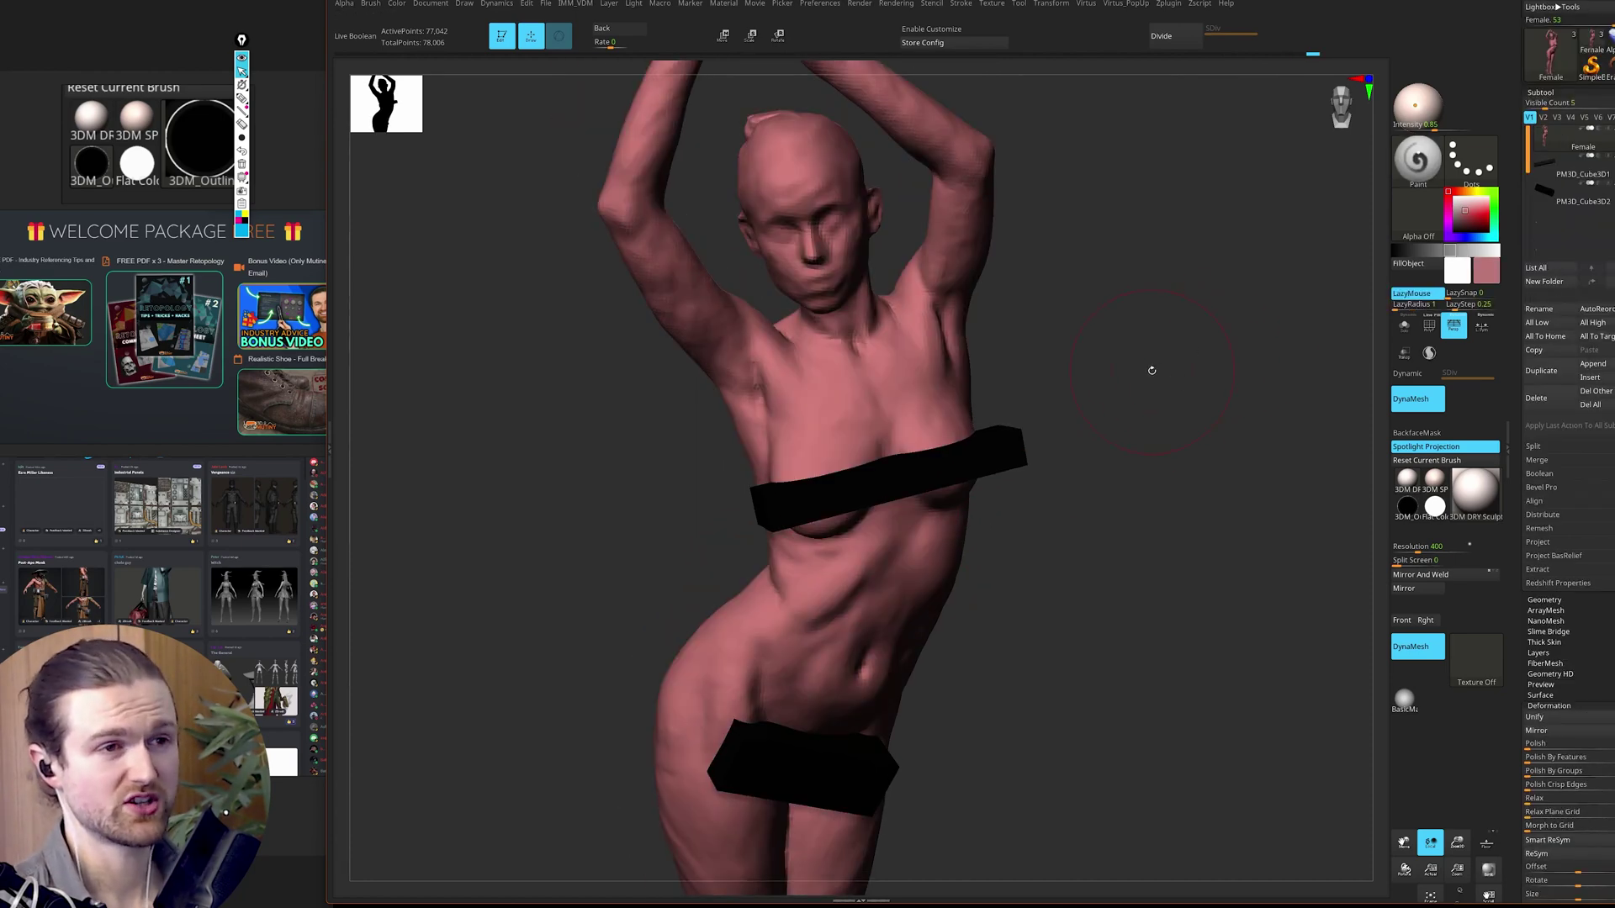
Step: Fill the figure with light grey and refill it with a mid grey of RGB 139, 139, 139
{"action": "mouse_move", "coordinate": [1153, 370]}
{"action": "left_mouse_down", "text": "alt"}
{"action": "mouse_move", "coordinate": [1139, 411]}
{"action": "mouse_move", "coordinate": [1071, 396]}
{"action": "mouse_move", "coordinate": [1129, 386]}
{"action": "left_mouse_up", "text": "alt"}
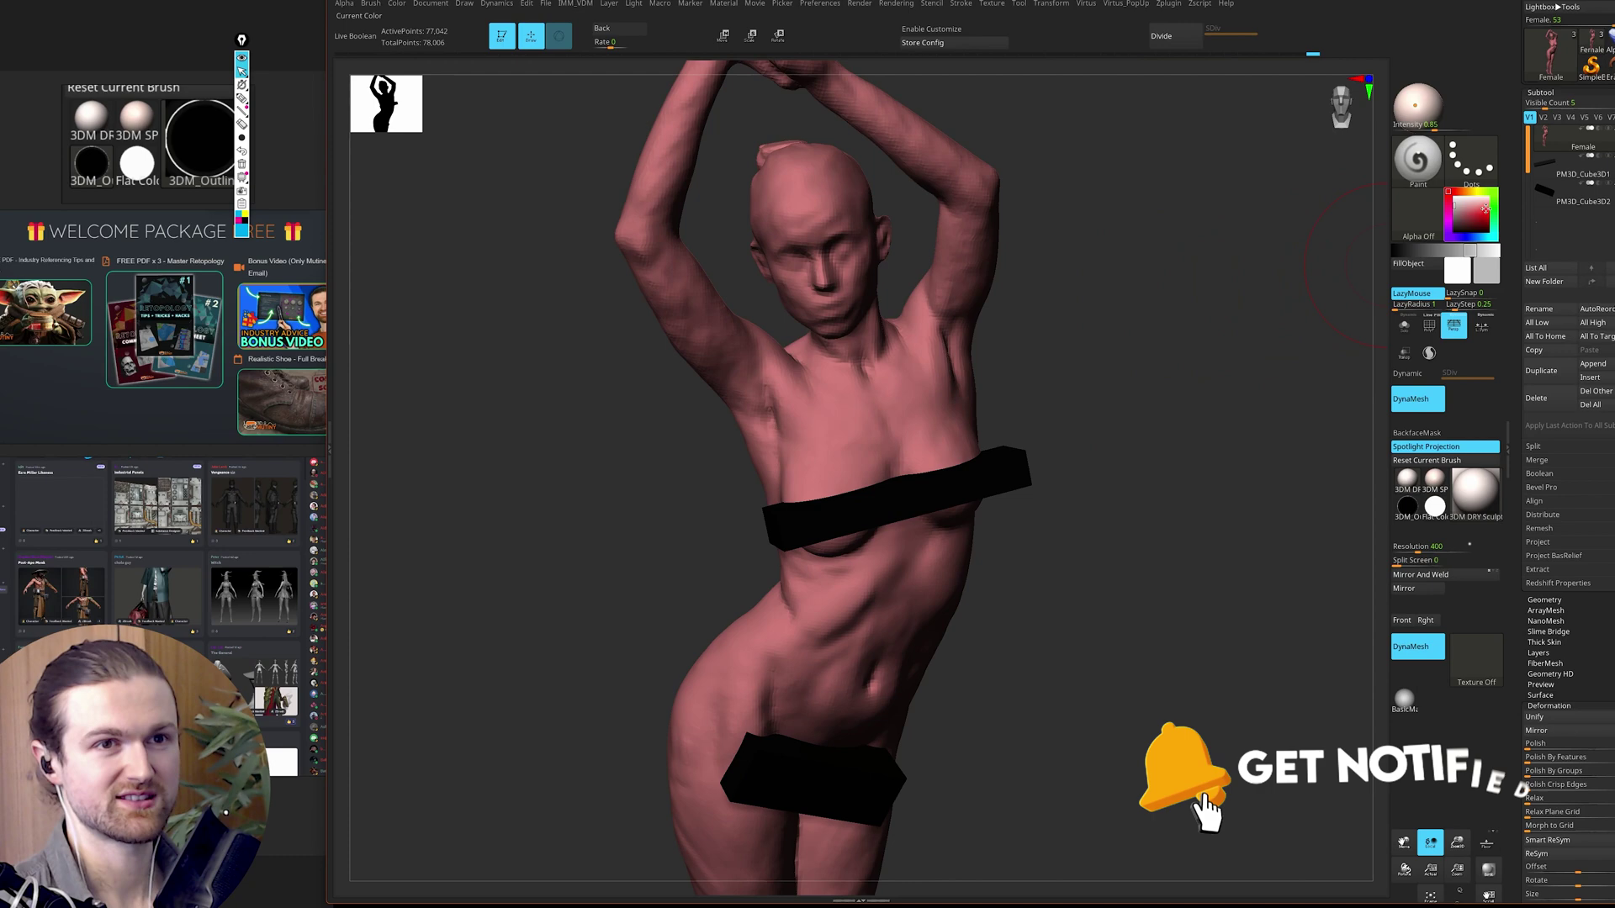
{"action": "left_click", "coordinate": [1408, 263]}
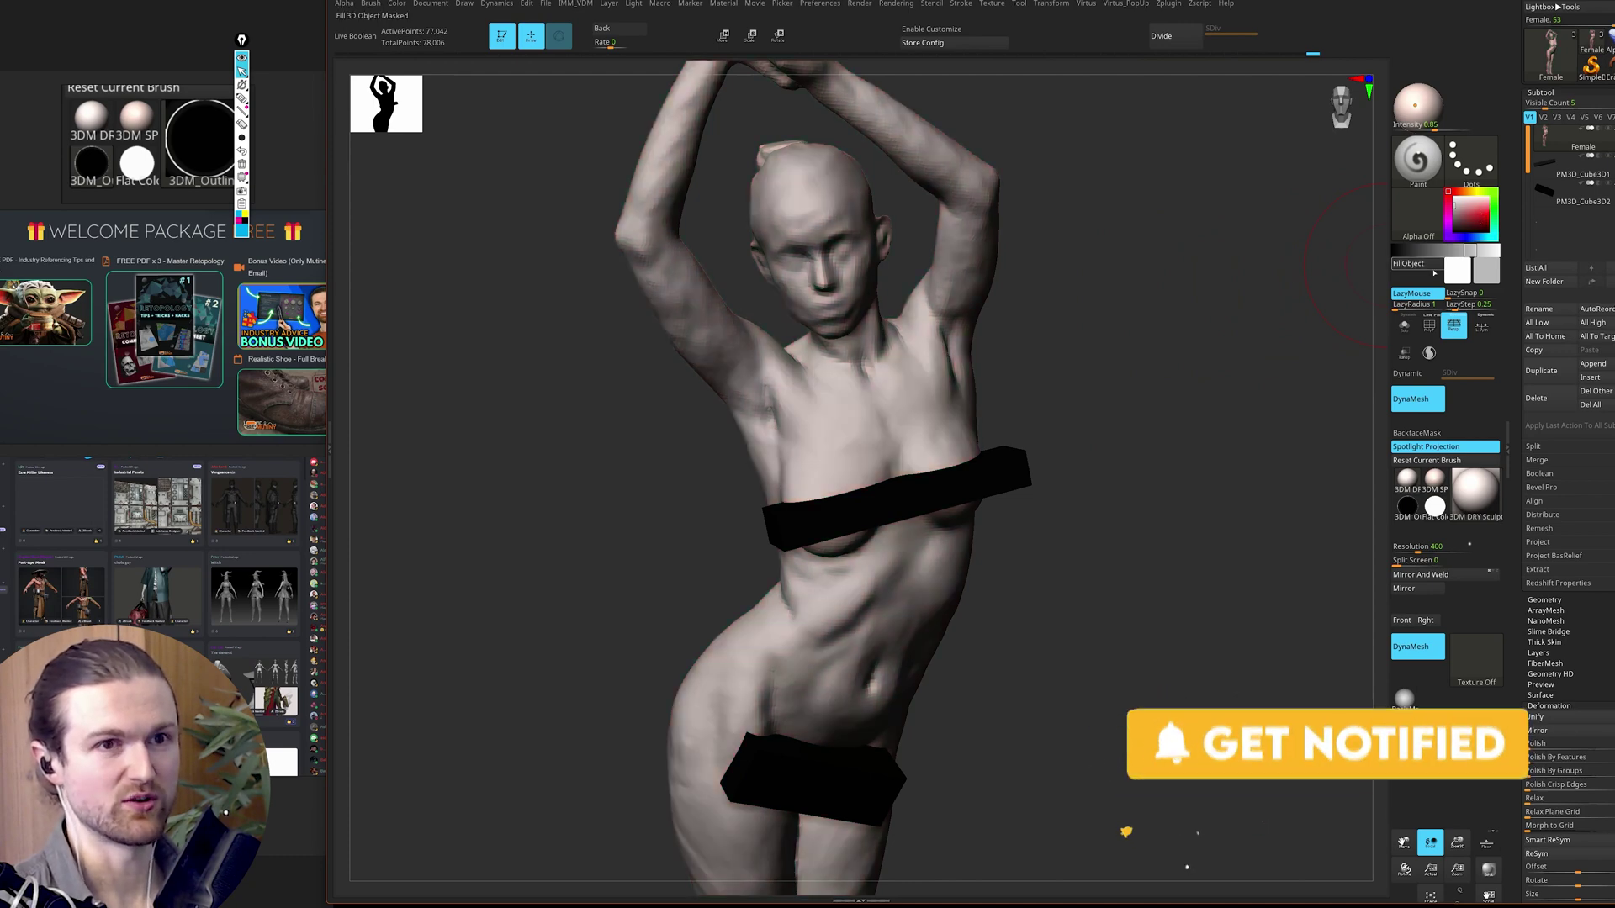
{"action": "left_click_drag", "start_coordinate": [1465, 251], "coordinate": [1443, 252]}
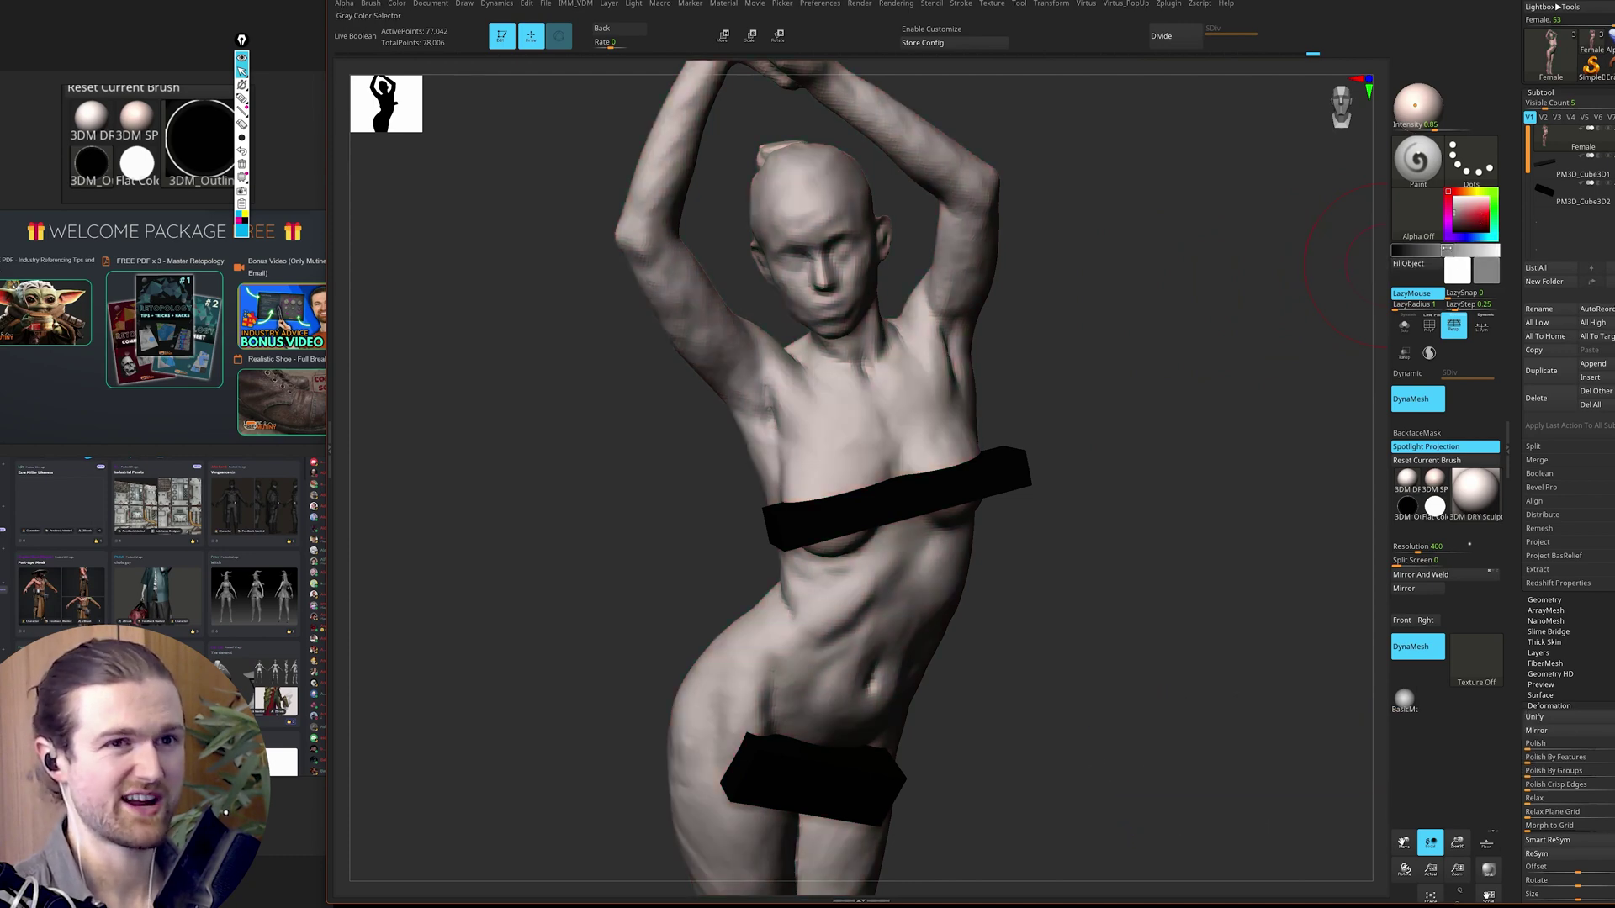
{"action": "left_click", "coordinate": [1424, 263]}
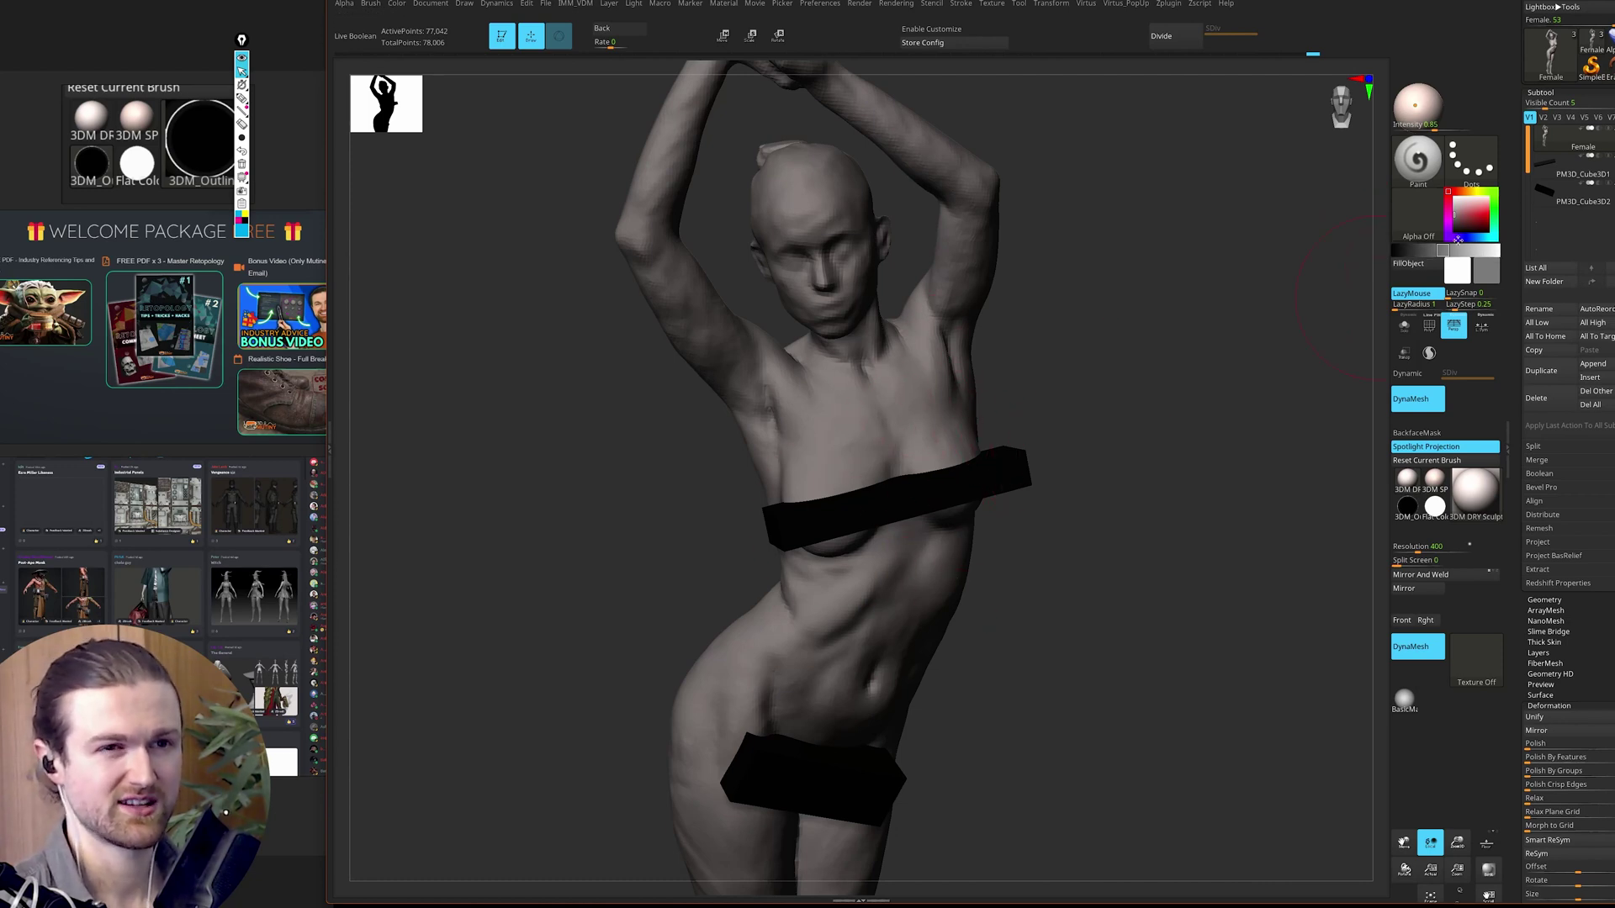
{"action": "left_click", "coordinate": [1451, 250]}
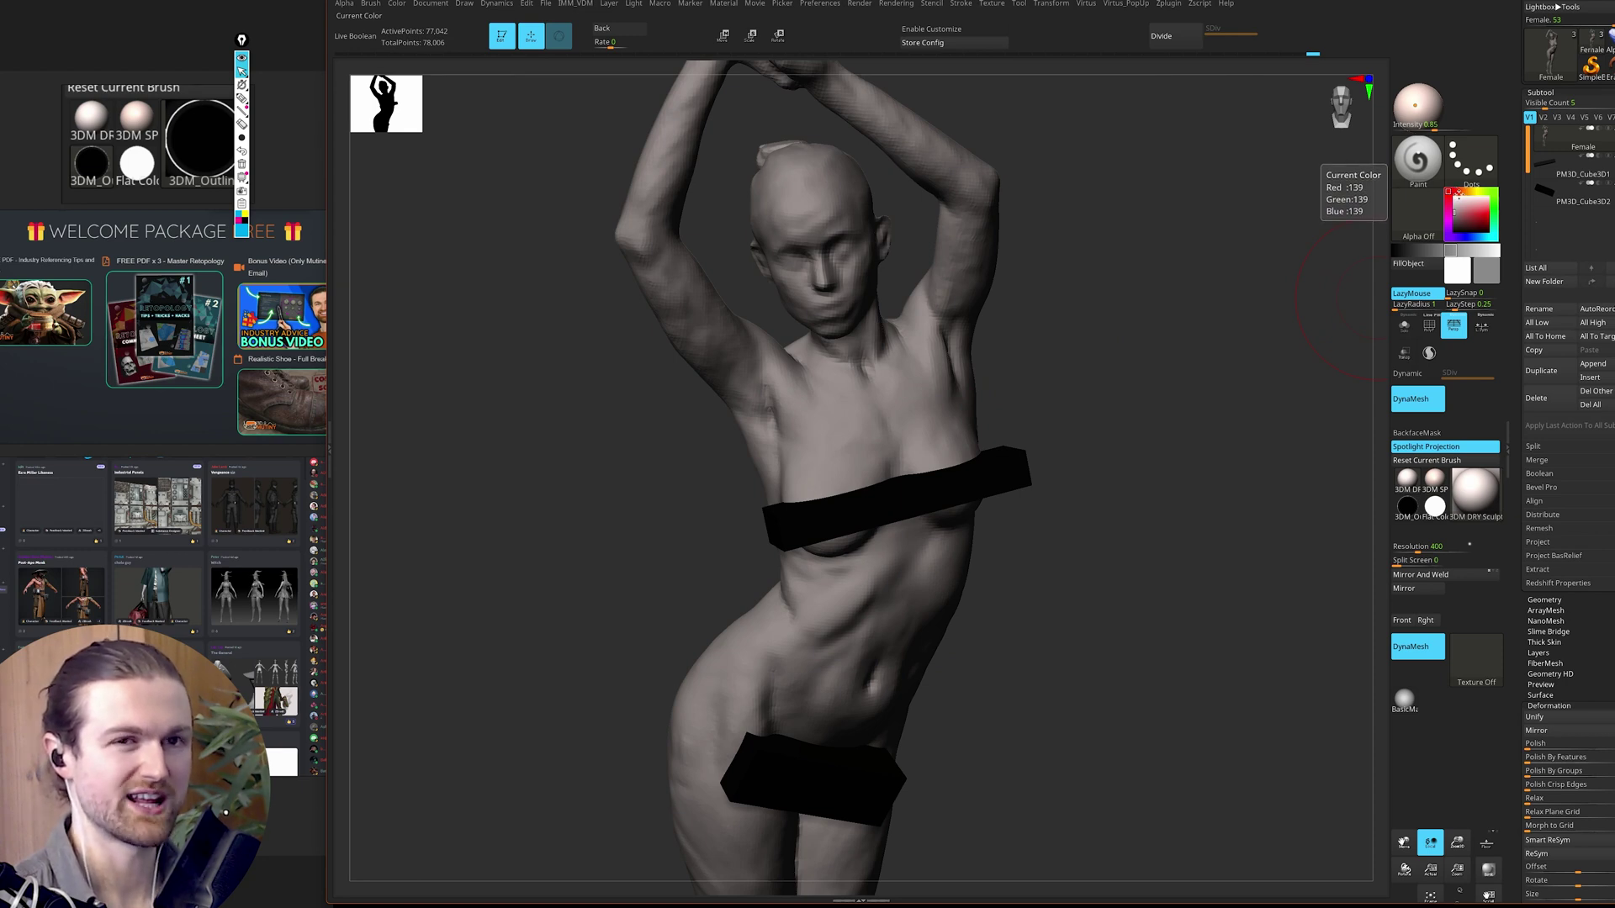
Step: Choose a pale pink skin tone and fill the whole figure with it
{"action": "left_click", "coordinate": [1488, 215]}
{"action": "left_click_drag", "start_coordinate": [1449, 192], "coordinate": [1467, 205]}
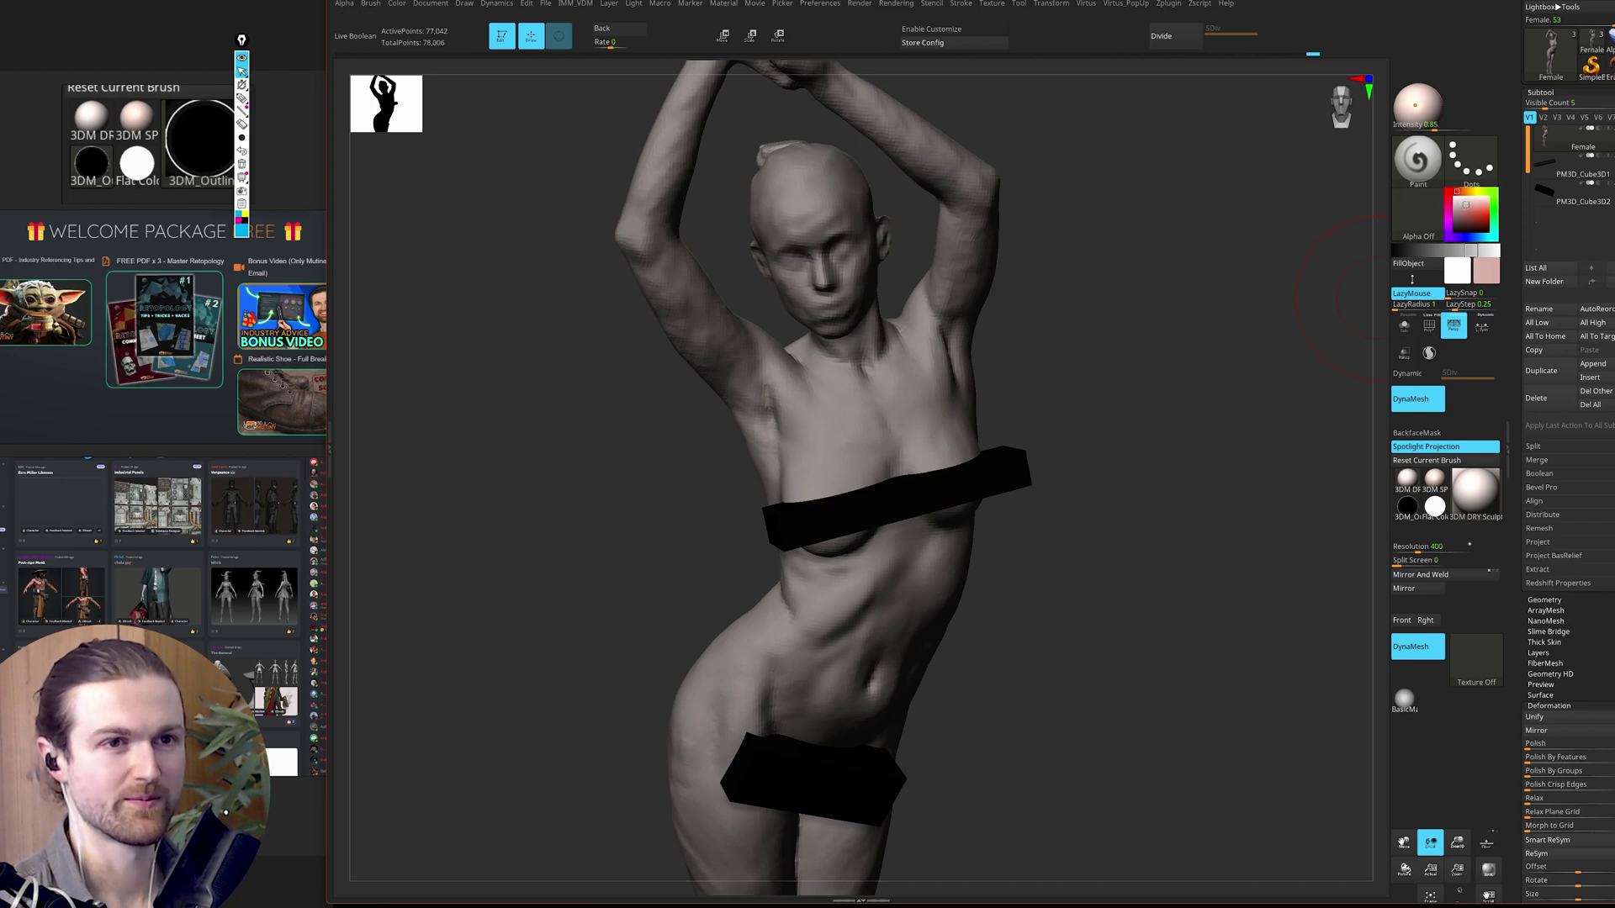
{"action": "left_click", "coordinate": [1459, 208]}
{"action": "left_click", "coordinate": [1462, 202]}
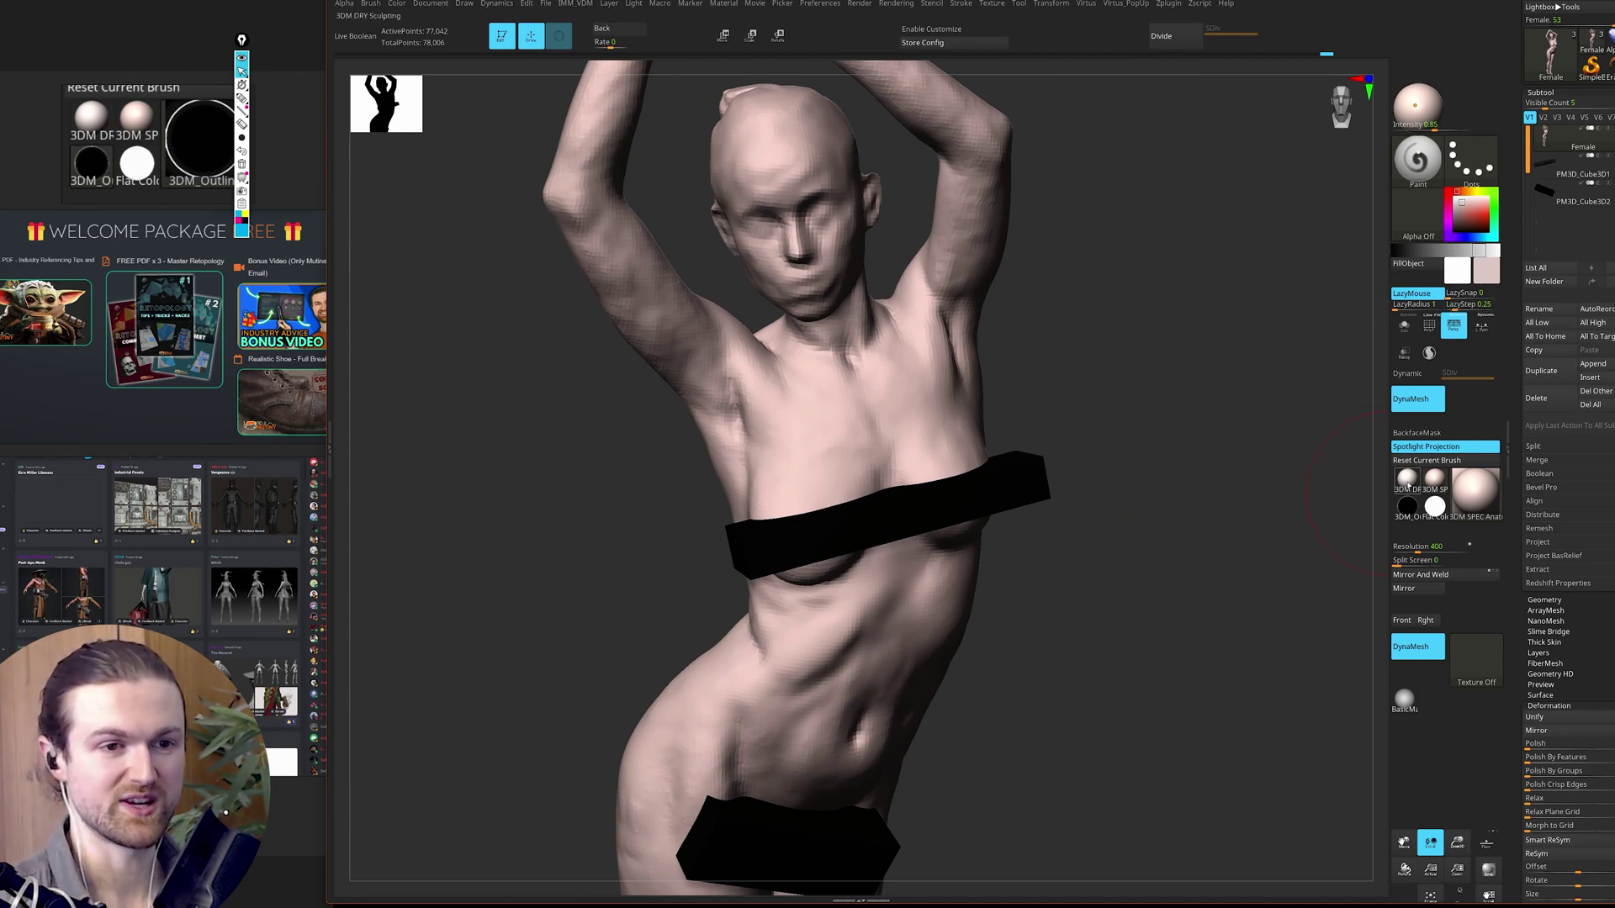
Step: Apply the 3DM DRY Sculpt material to the pink figure and examine the full pose with arms raised
{"action": "left_click", "coordinate": [1403, 492]}
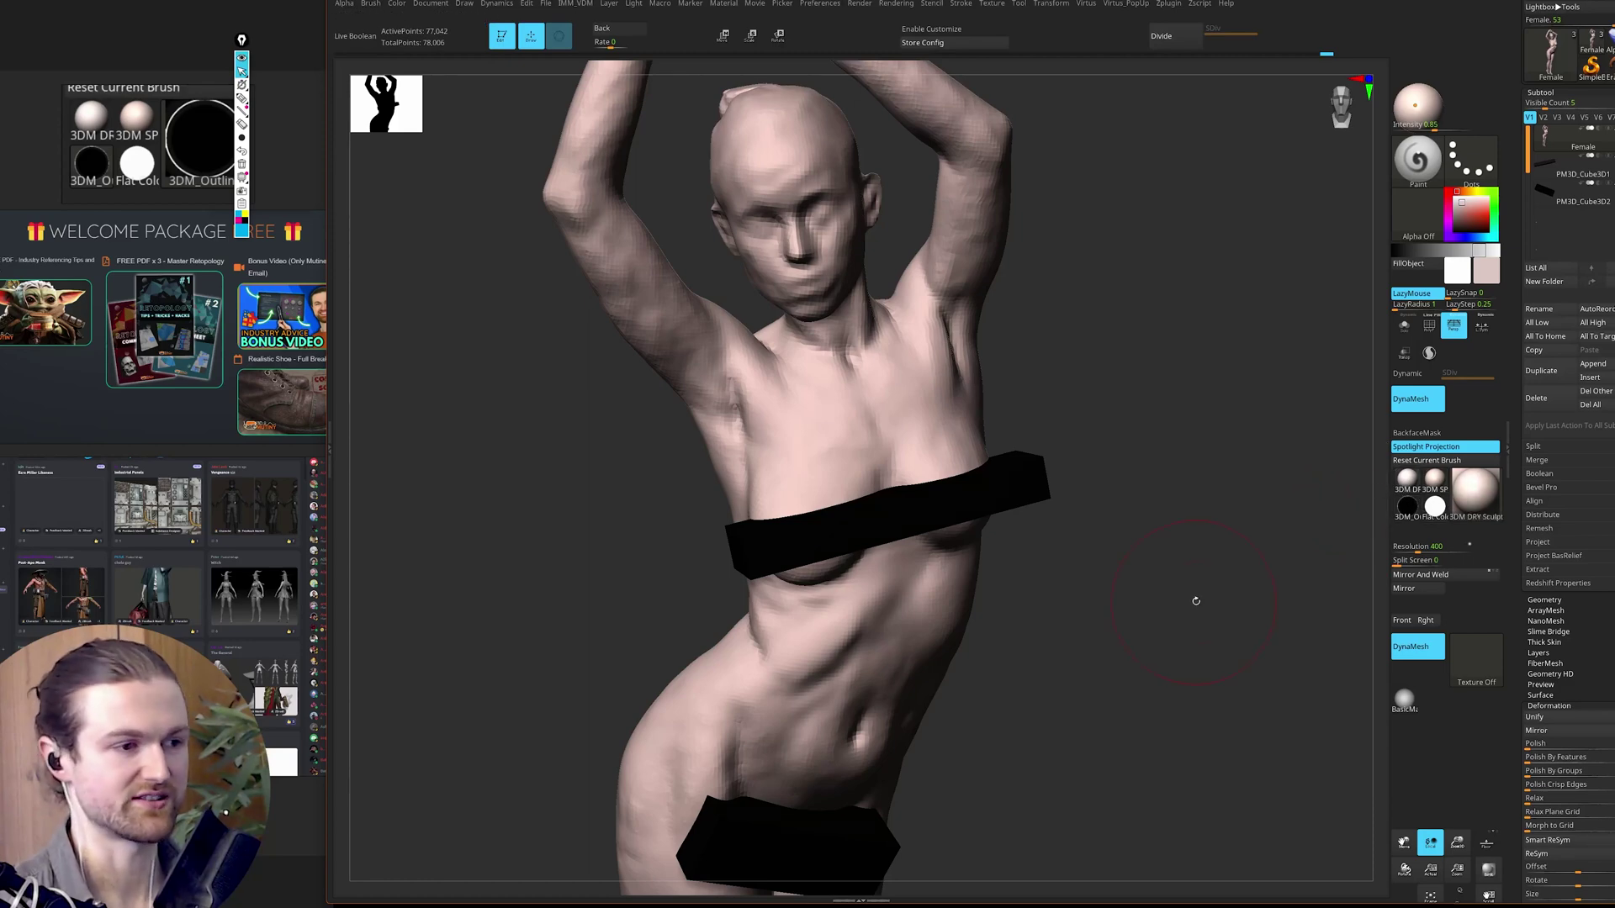
{"action": "mouse_move", "coordinate": [1236, 585]}
{"action": "left_mouse_down"}
{"action": "mouse_move", "coordinate": [1201, 591]}
{"action": "mouse_move", "coordinate": [1221, 626]}
{"action": "left_mouse_up"}
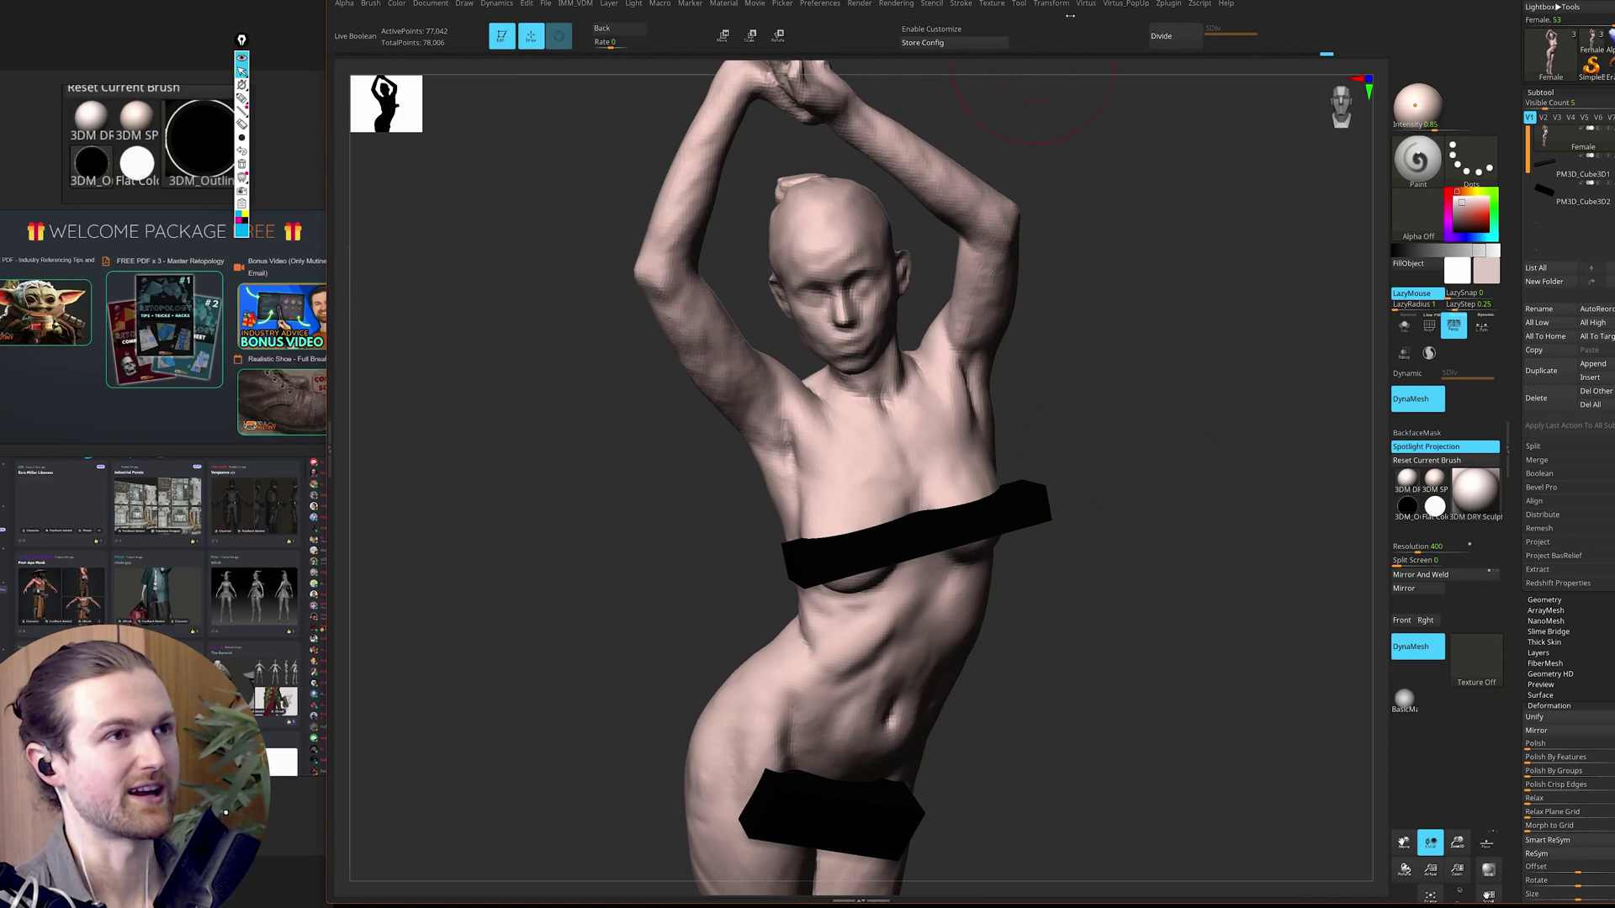
{"action": "left_click_drag", "start_coordinate": [1178, 396], "coordinate": [1176, 449]}
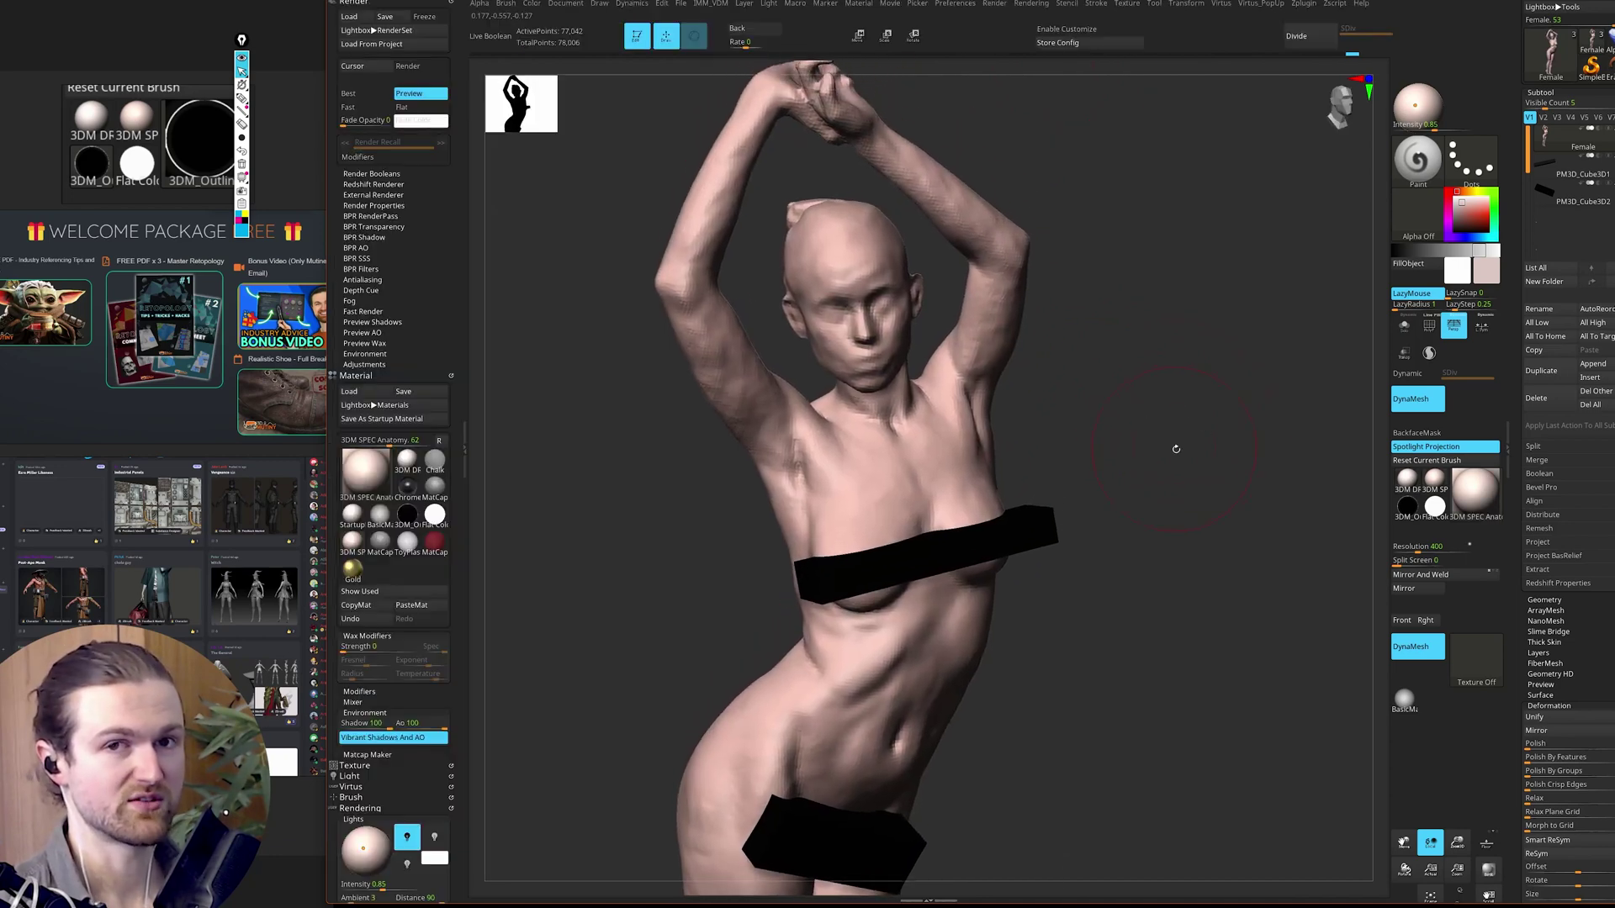
Step: Dock the Material palette beside the canvas and expand the Modifiers of the 3DM SPEC Anatomy material
{"action": "left_click", "coordinate": [858, 5]}
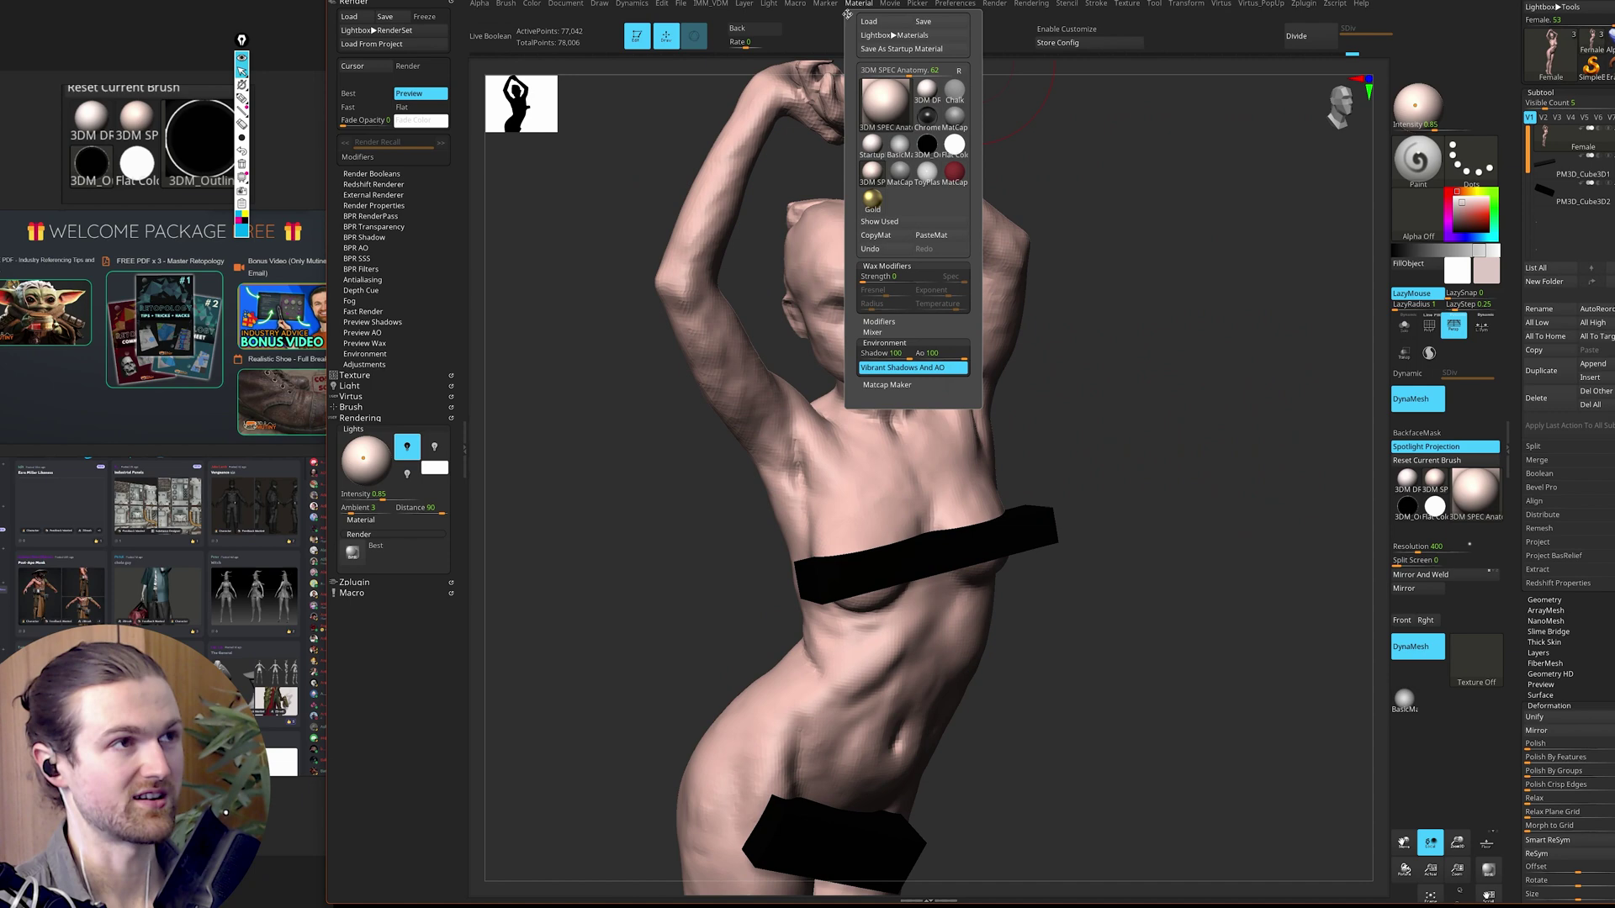
{"action": "left_click", "coordinate": [850, 14]}
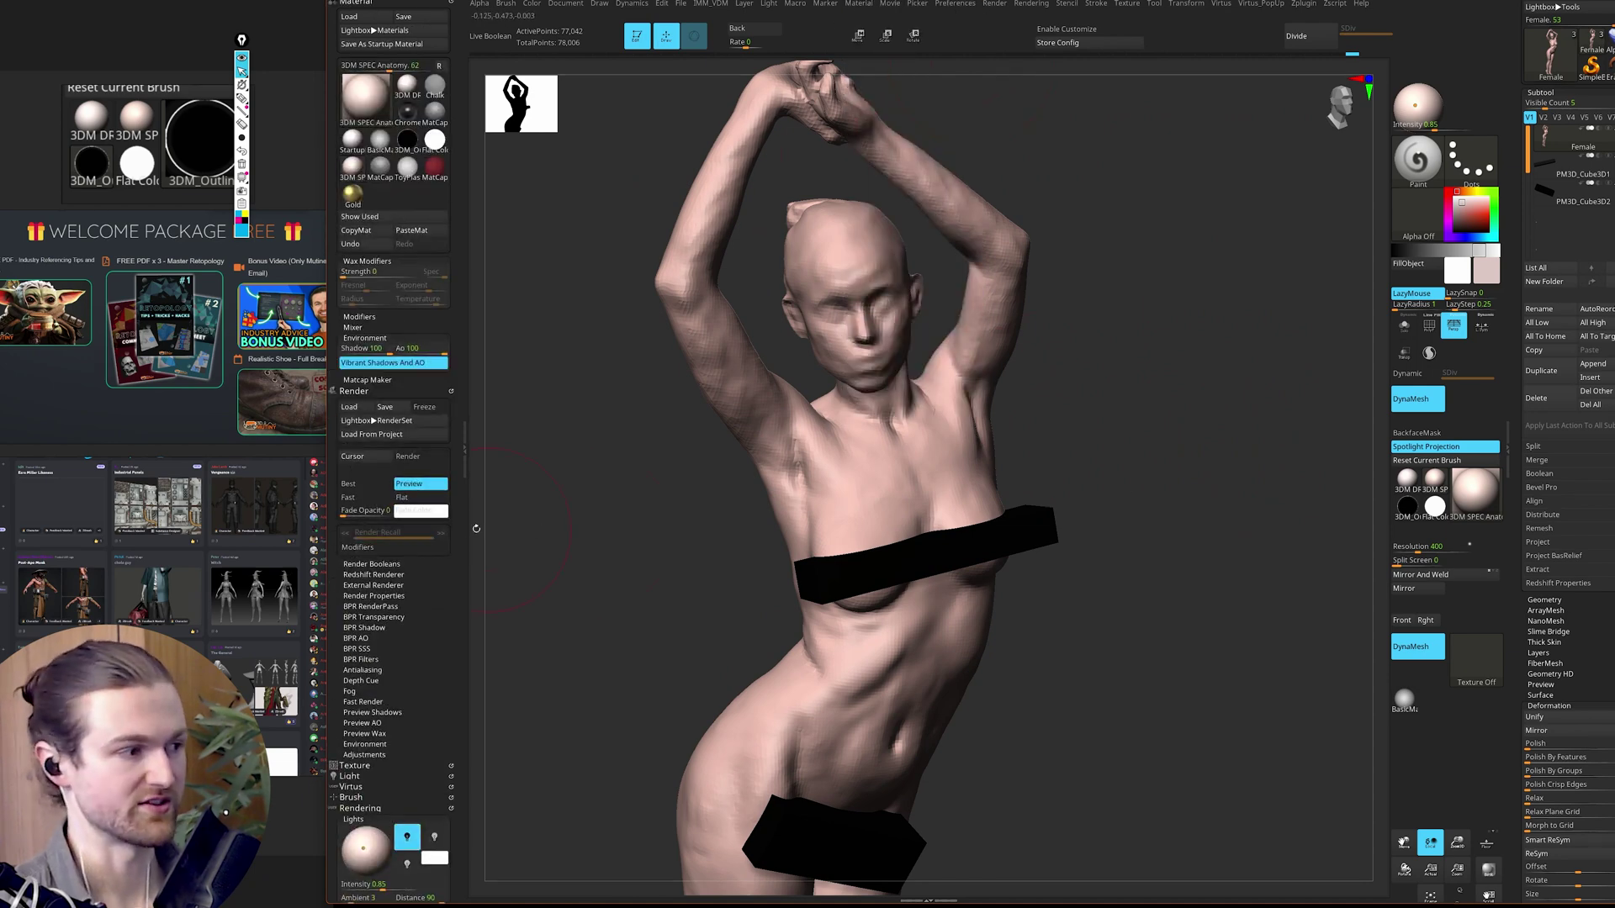
{"action": "left_click", "coordinate": [359, 316]}
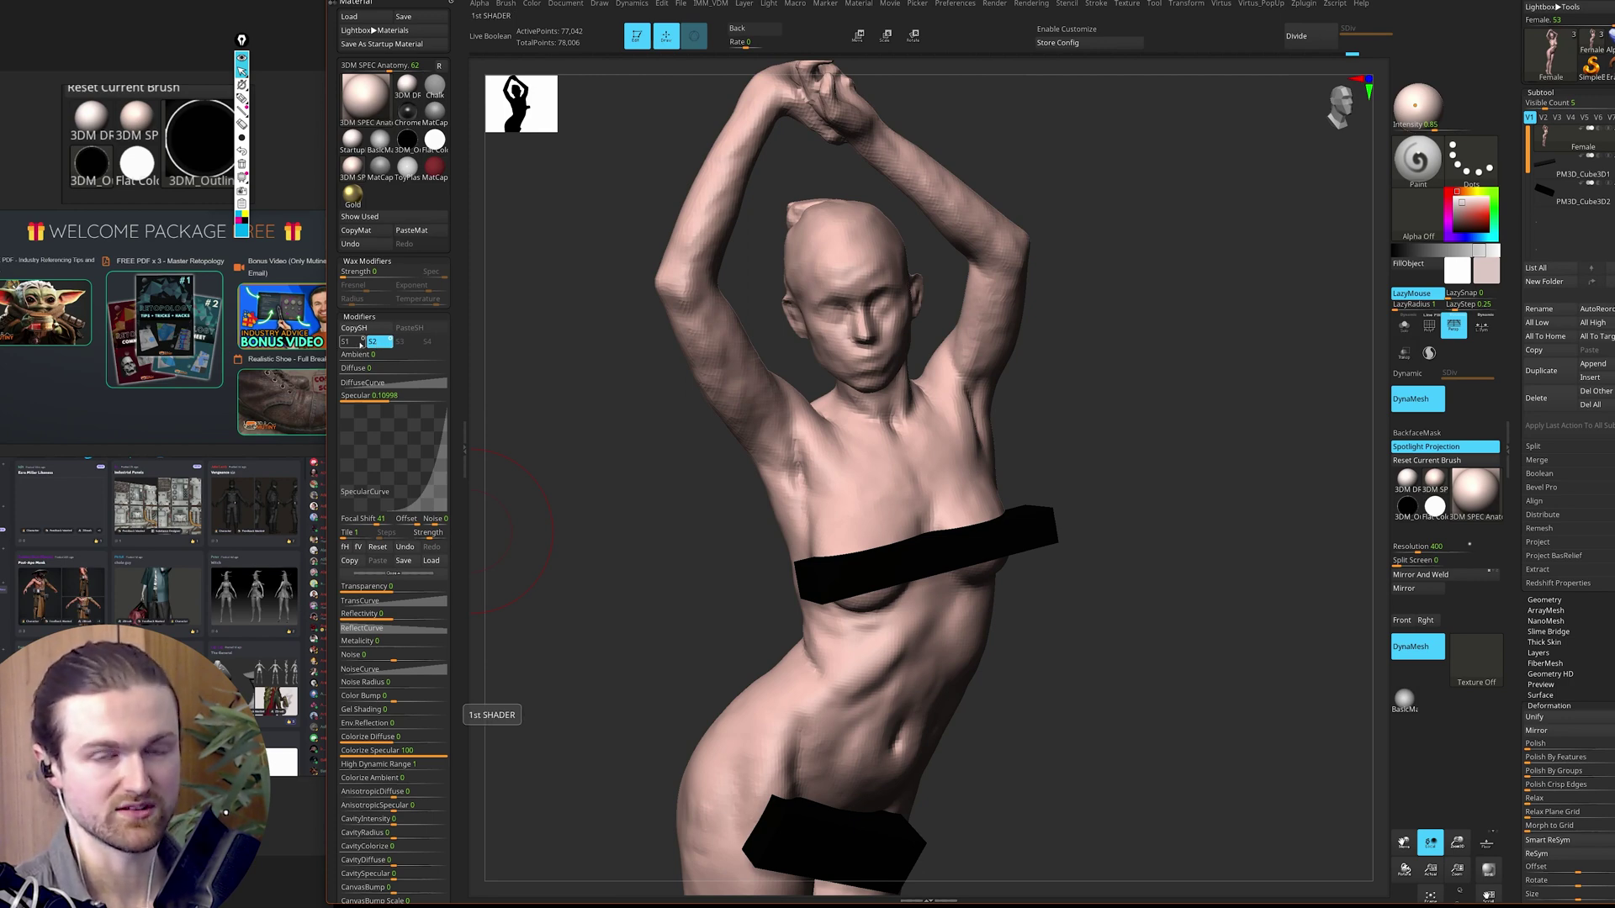
Step: Inspect the modifiers of the first shader of 3DM SPEC Anatomy, then return to the second shader's settings
{"action": "left_click", "coordinate": [361, 342]}
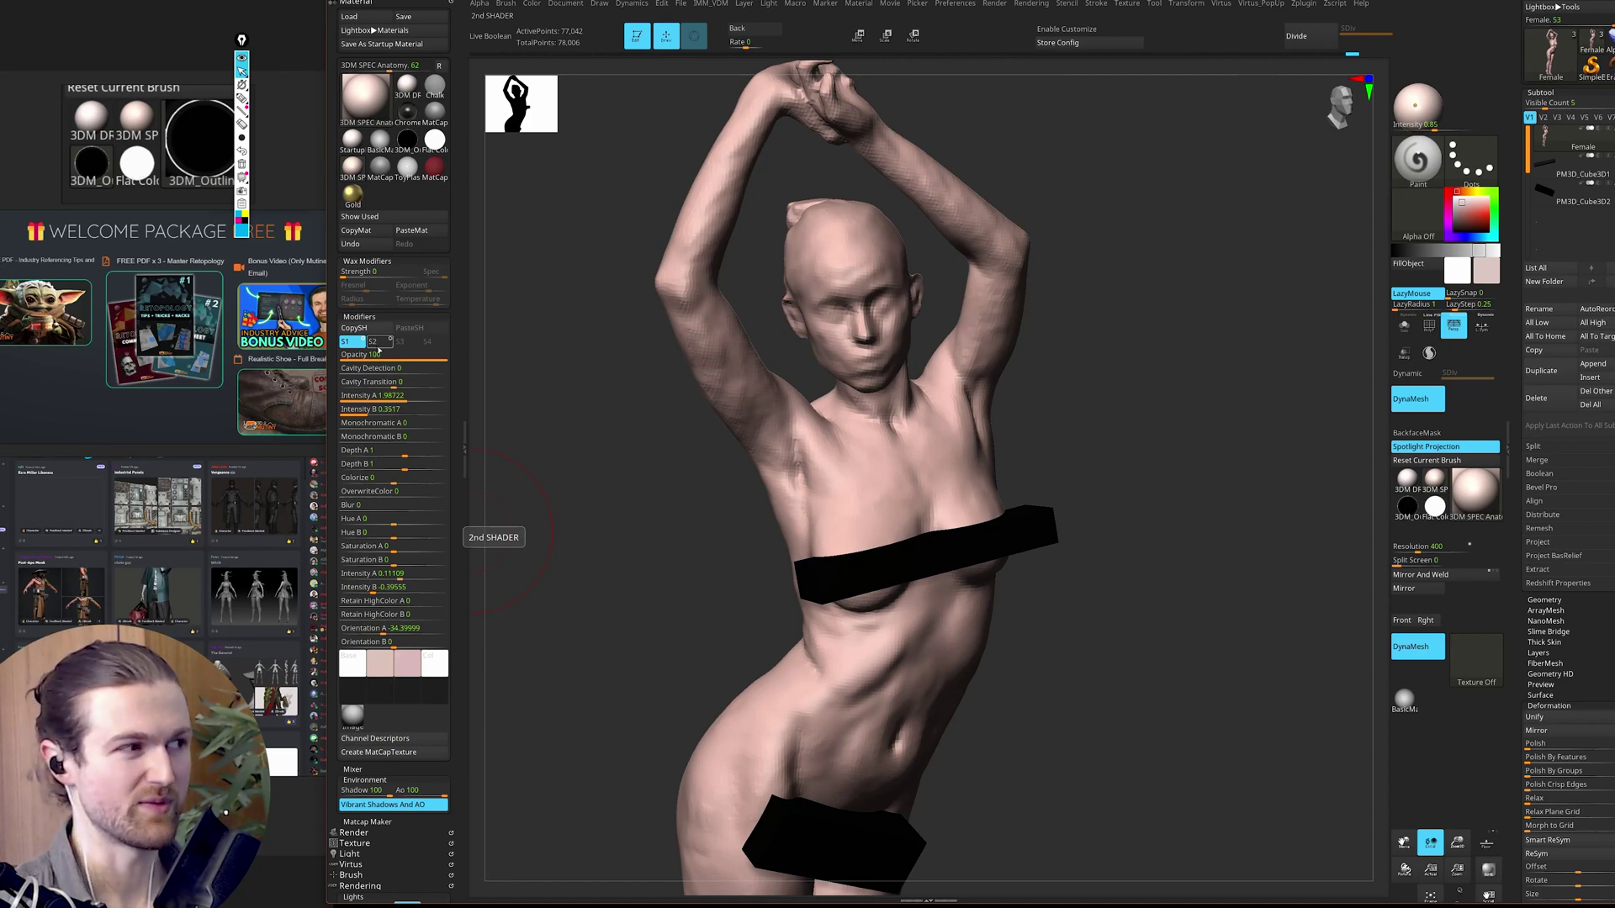
{"action": "left_click", "coordinate": [374, 342]}
{"action": "mouse_move", "coordinate": [671, 547]}
{"action": "left_mouse_down"}
{"action": "mouse_move", "coordinate": [635, 524]}
{"action": "mouse_move", "coordinate": [643, 538]}
{"action": "left_mouse_up"}
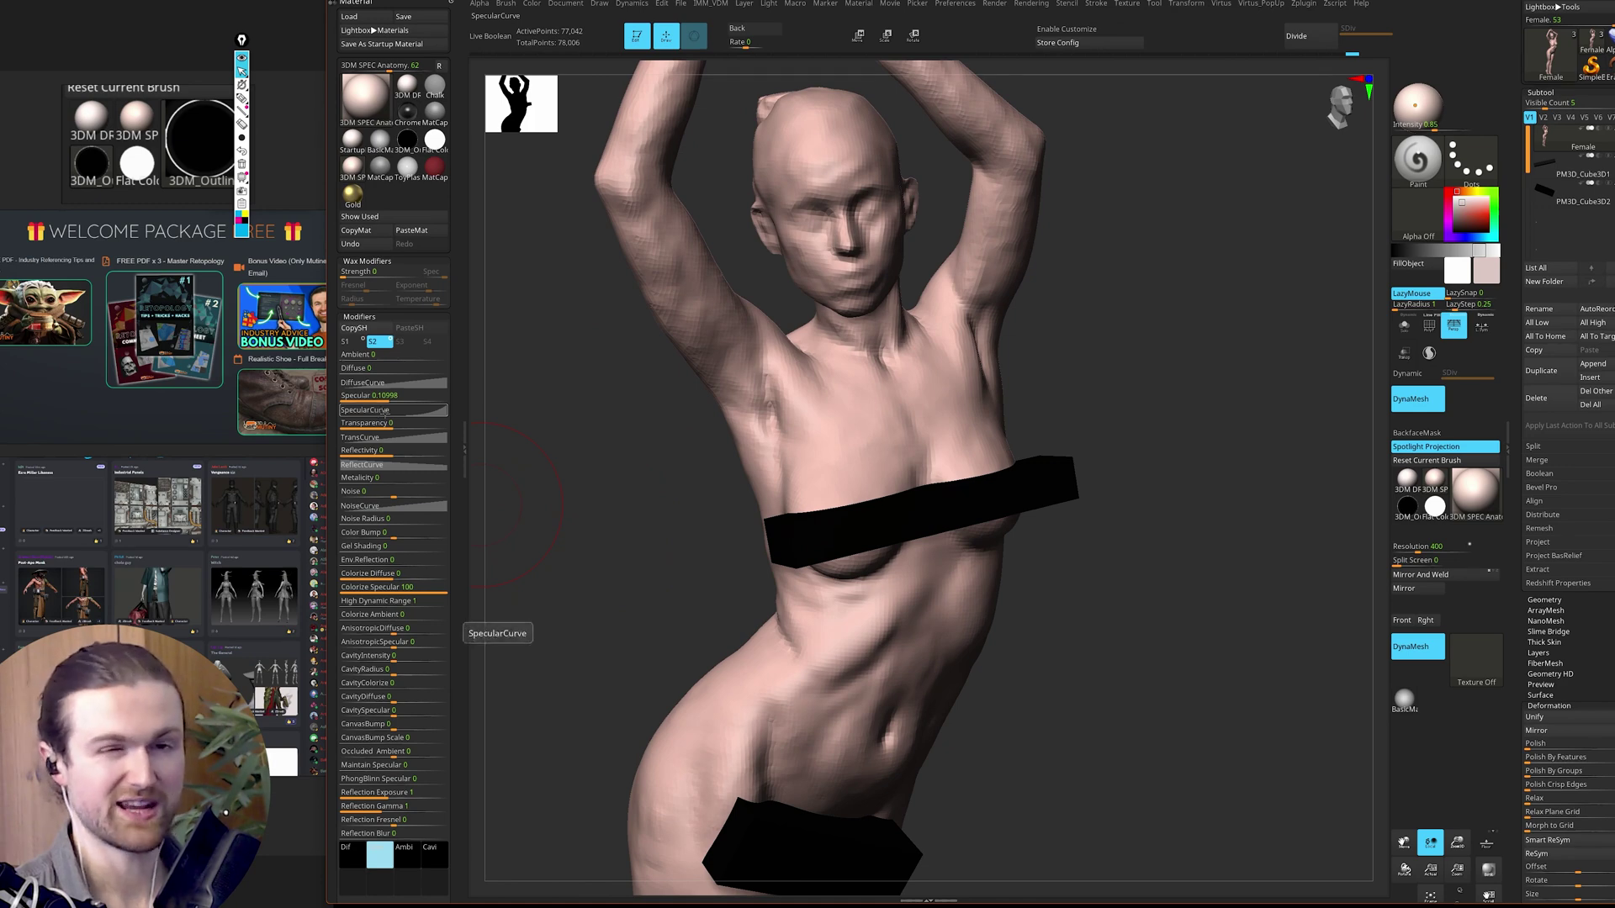
Step: Expand the second shader's specular curve, try a Focal Shift of 0 and set it to 66
{"action": "left_click", "coordinate": [387, 410]}
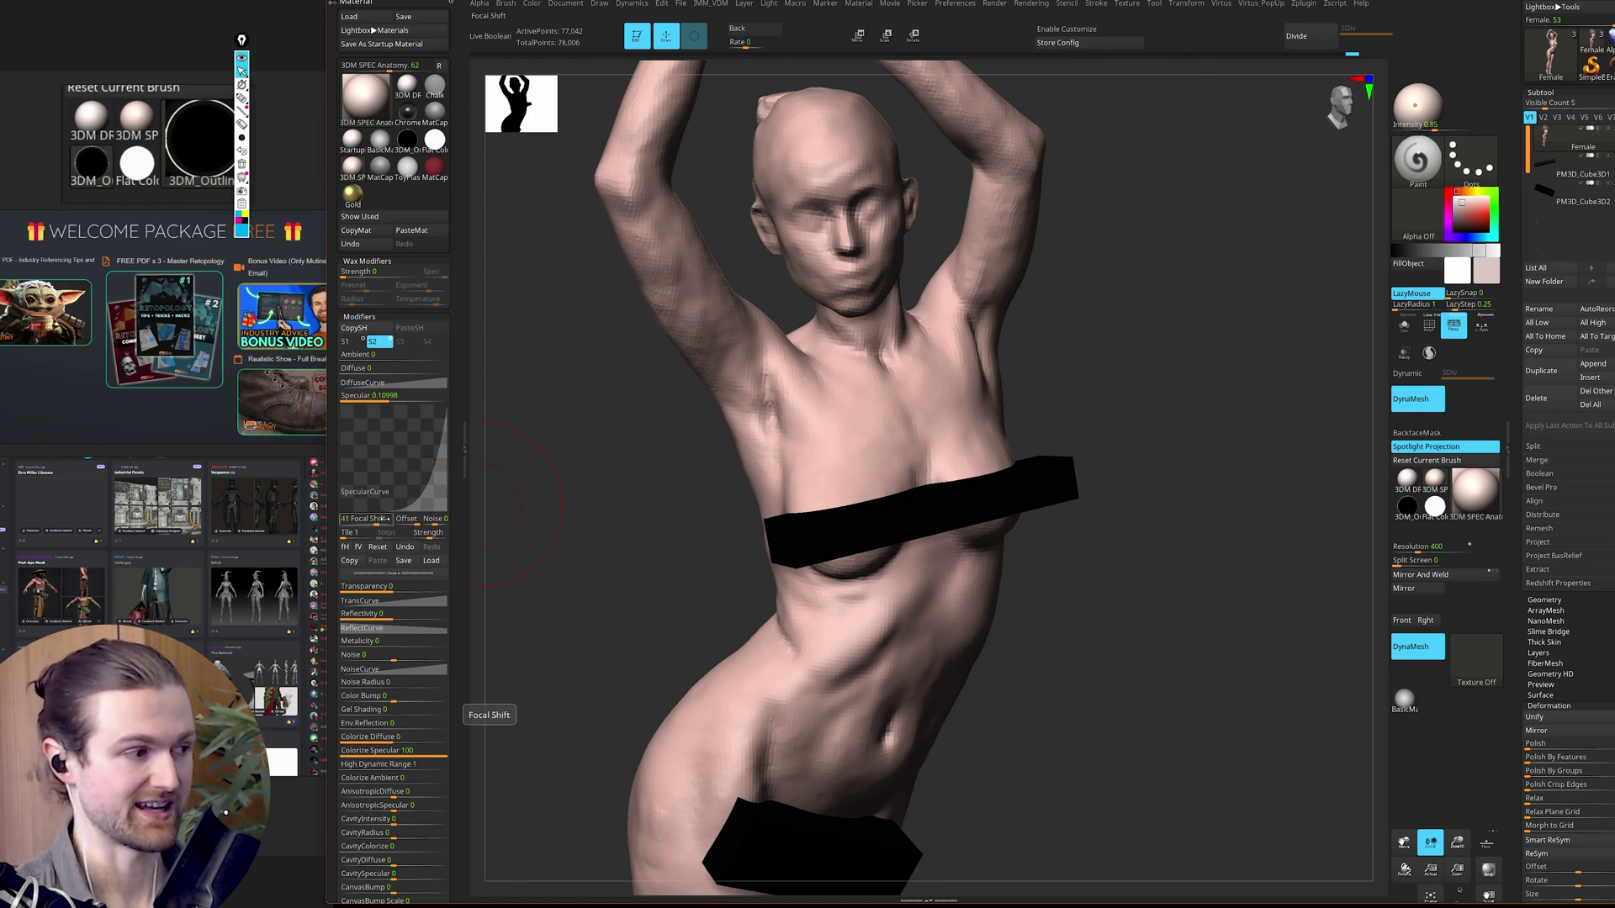
{"action": "left_click_drag", "start_coordinate": [376, 520], "coordinate": [363, 520]}
{"action": "left_click_drag", "start_coordinate": [523, 444], "coordinate": [518, 452], "text": "alt"}
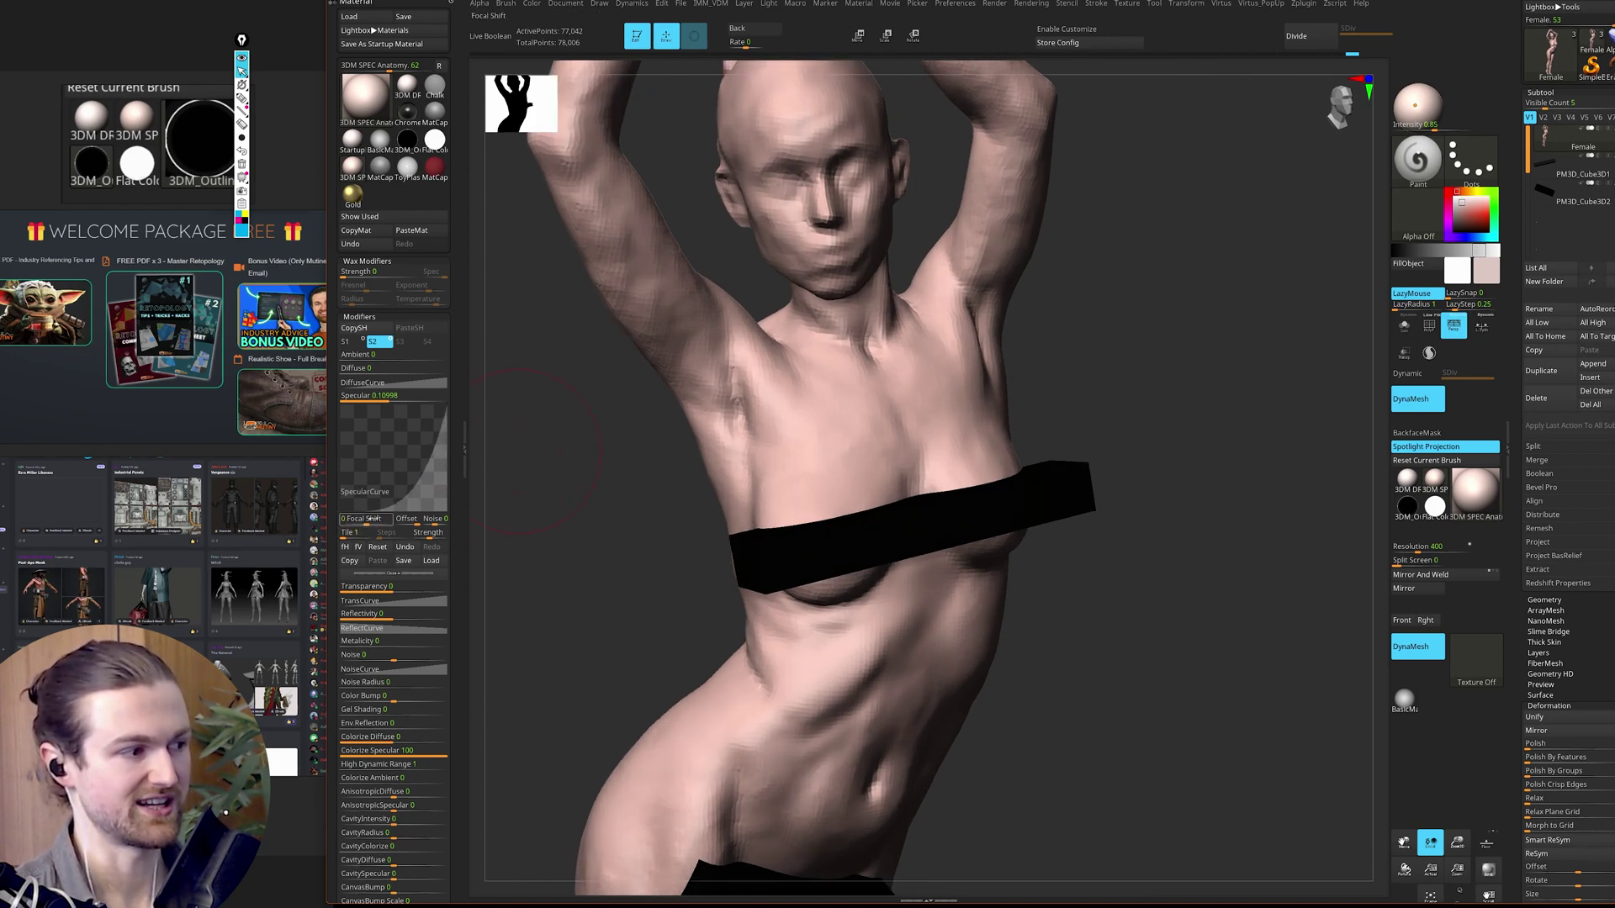
{"action": "left_click_drag", "start_coordinate": [367, 520], "coordinate": [385, 519]}
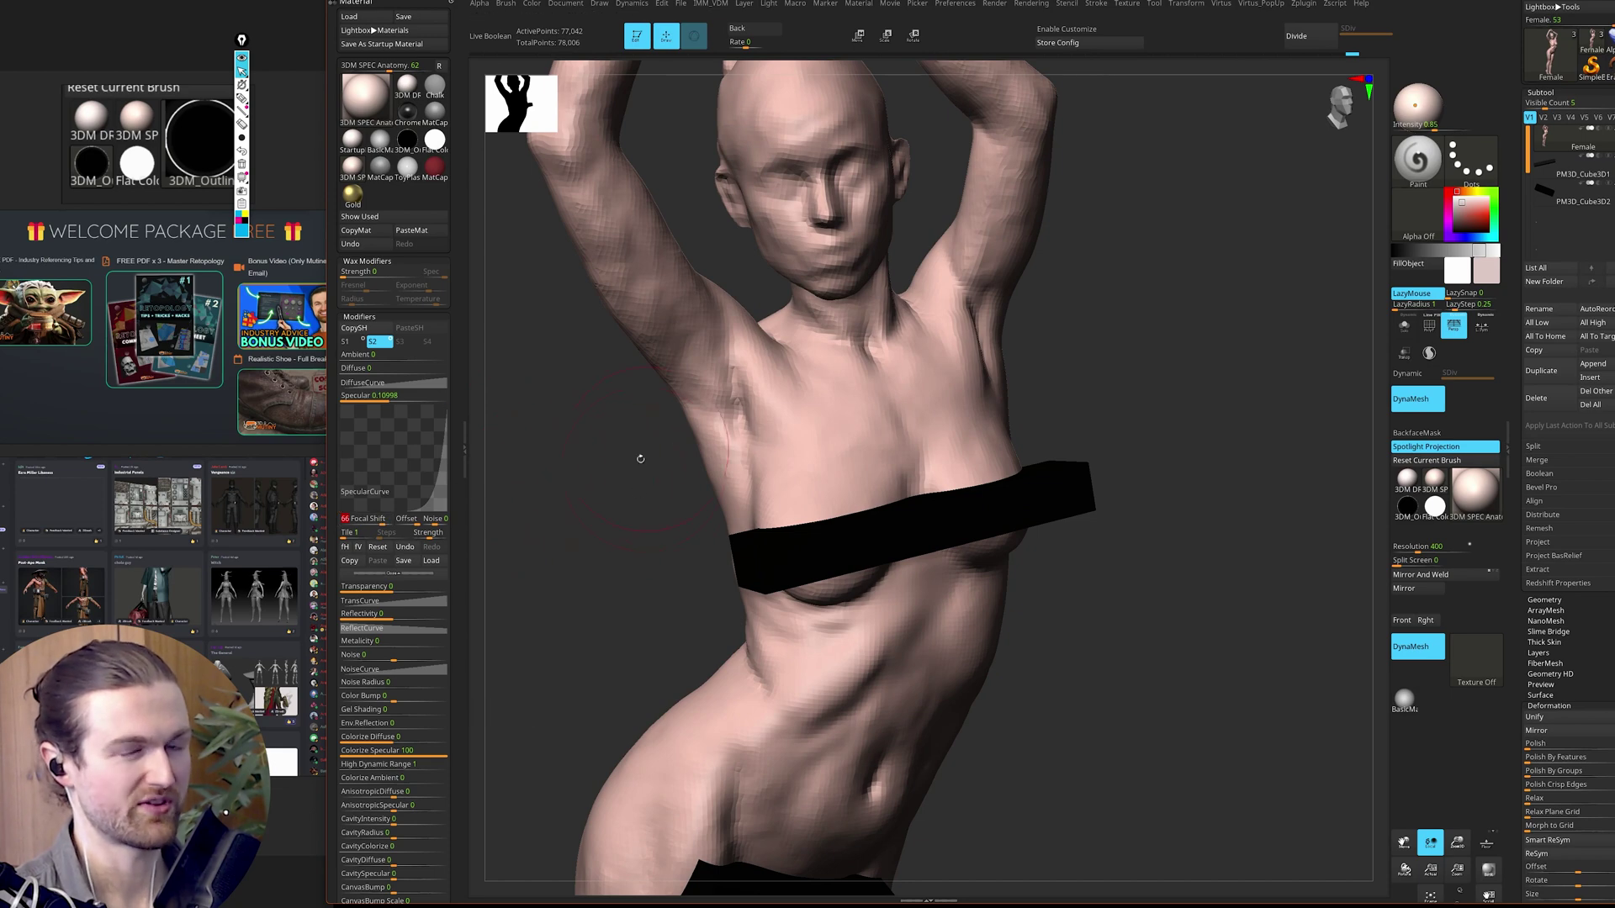
Step: Raise the second shader's Specular to about 0.46 to test a glossy look, then reduce it to about 0.16
{"action": "left_click", "coordinate": [393, 397]}
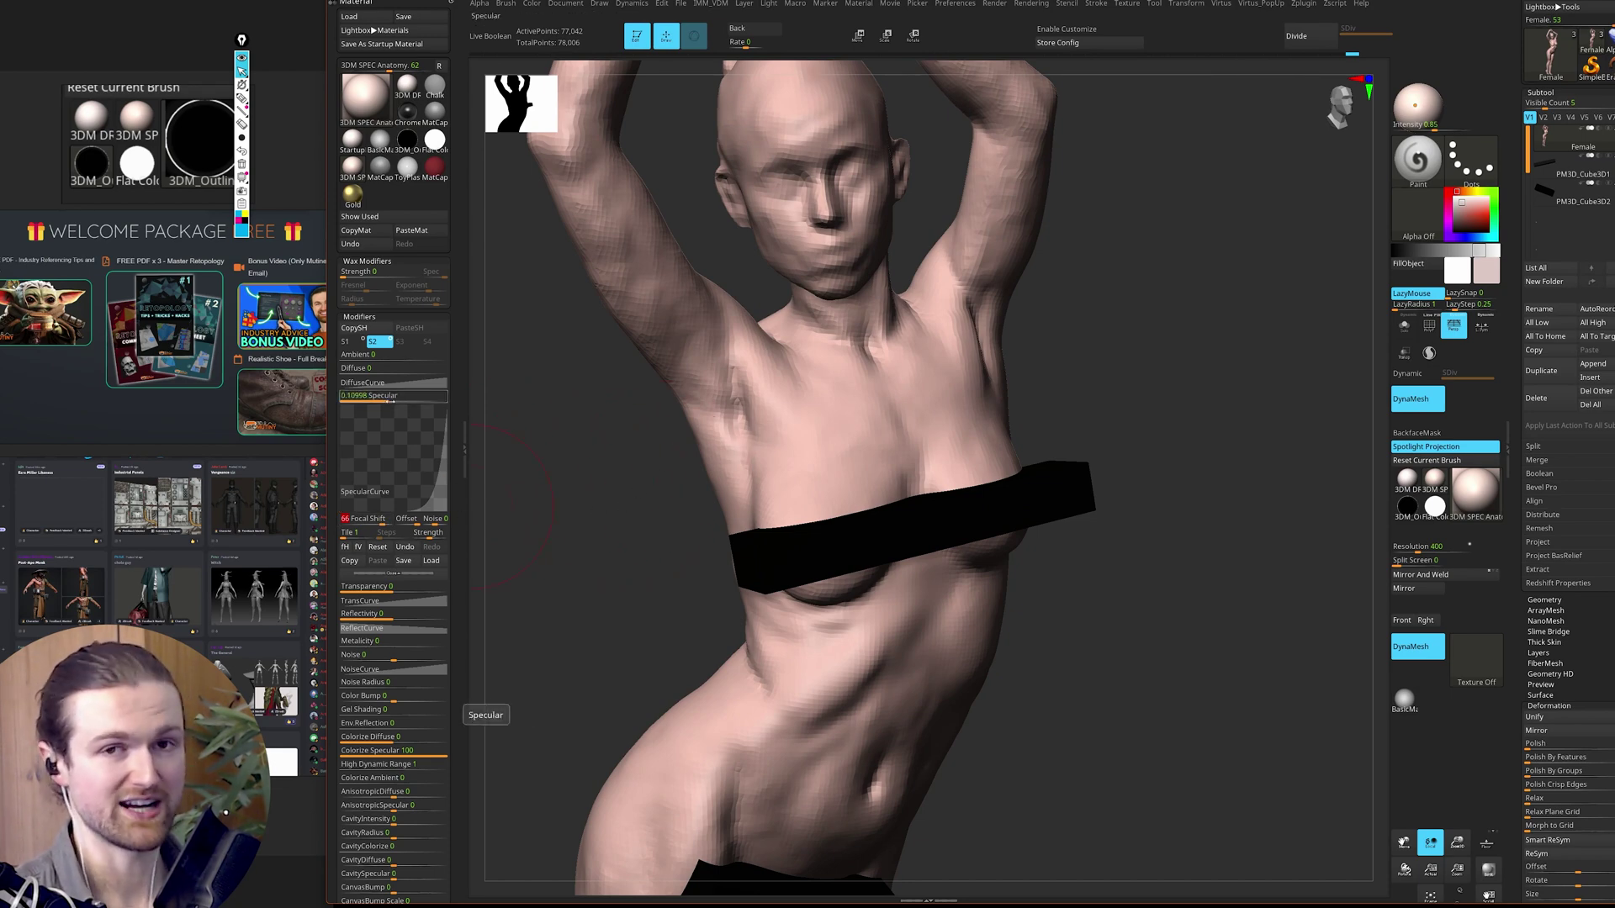
{"action": "left_click_drag", "start_coordinate": [390, 400], "coordinate": [405, 398]}
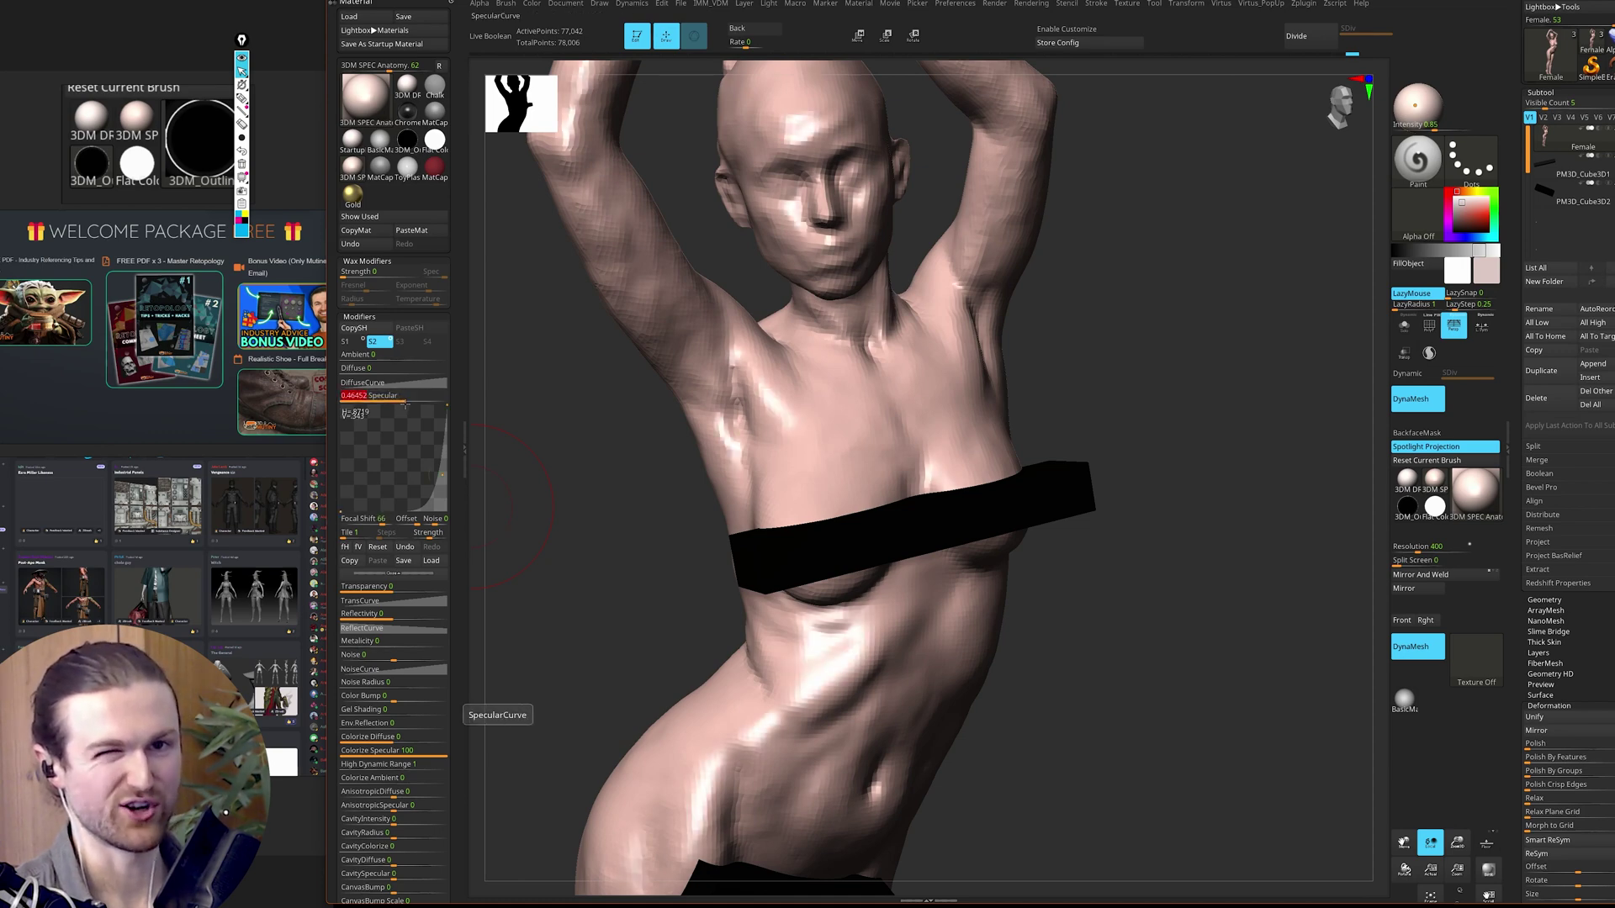
{"action": "left_click_drag", "start_coordinate": [397, 399], "coordinate": [386, 405]}
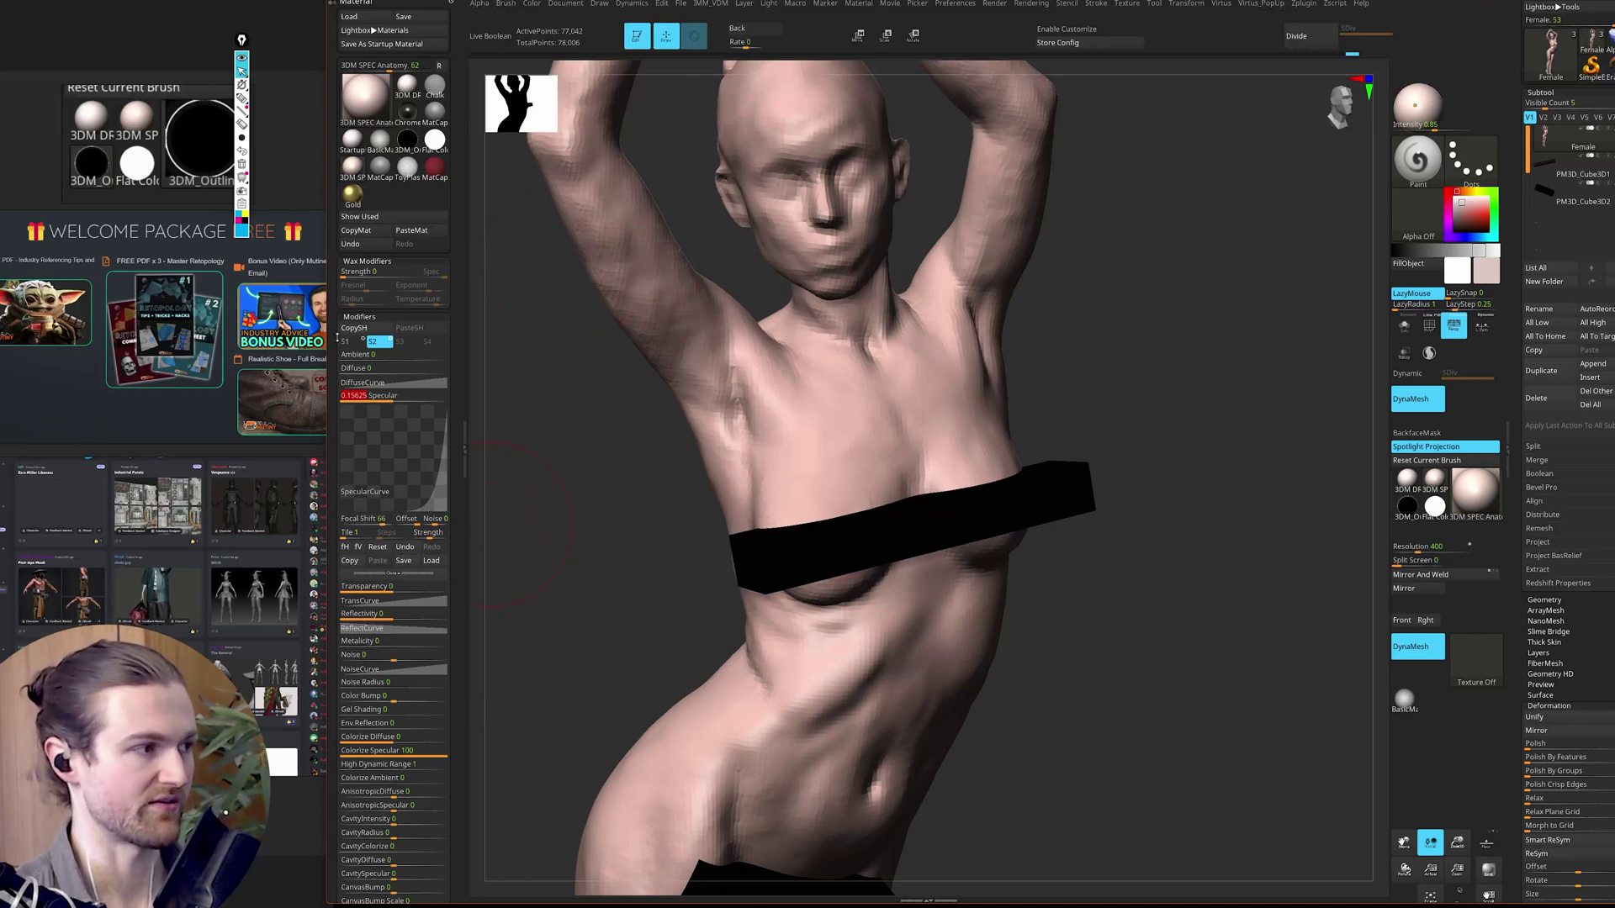
Step: In the first shader, keep Opacity at 100 and set Intensity A to about 2.21 and Intensity B to about 0.21
{"action": "left_click", "coordinate": [346, 341]}
{"action": "mouse_move", "coordinate": [433, 358]}
{"action": "left_mouse_down"}
{"action": "mouse_move", "coordinate": [370, 358]}
{"action": "mouse_move", "coordinate": [446, 359]}
{"action": "left_mouse_up"}
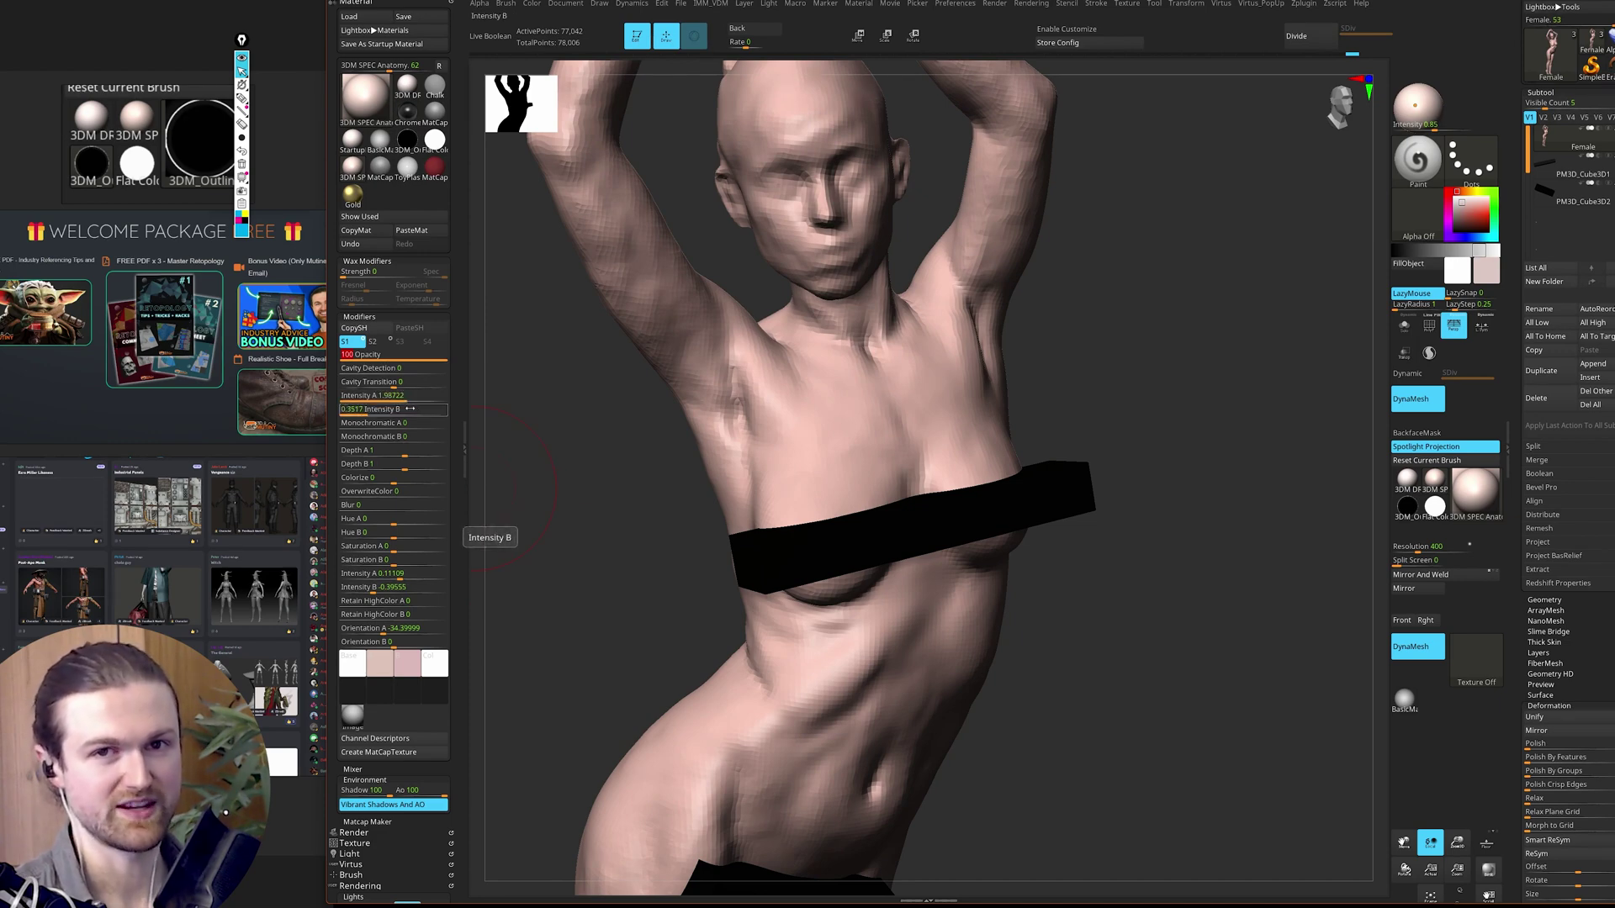
{"action": "mouse_move", "coordinate": [396, 396]}
{"action": "left_mouse_down"}
{"action": "mouse_move", "coordinate": [409, 399]}
{"action": "mouse_move", "coordinate": [394, 398]}
{"action": "left_mouse_up"}
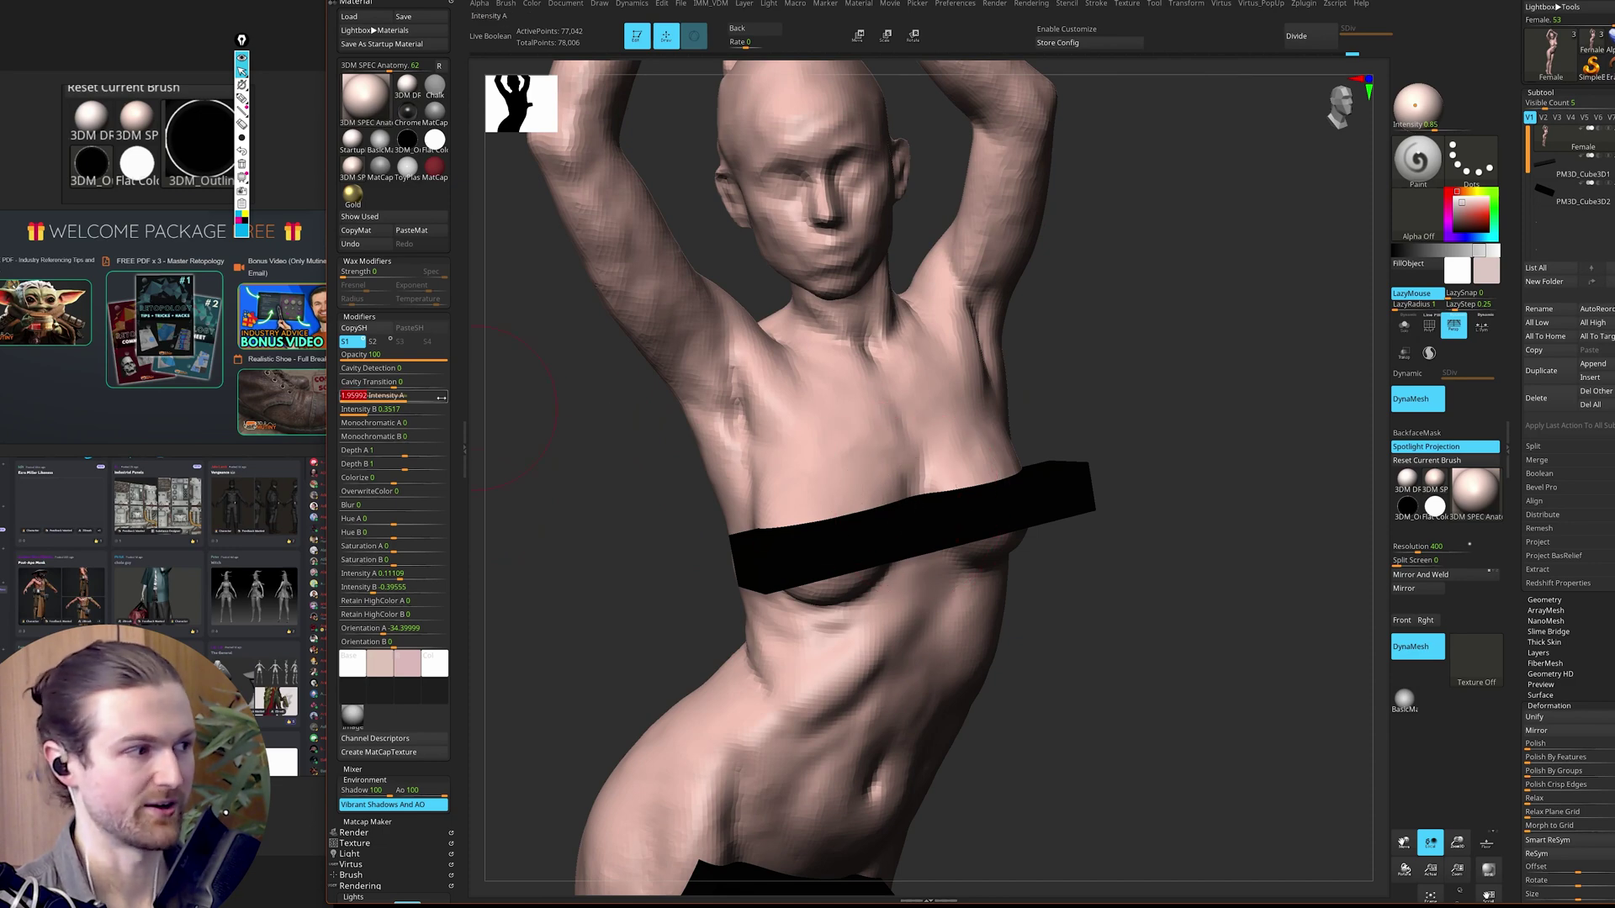
{"action": "right_click_drag", "start_coordinate": [750, 546], "coordinate": [775, 526], "text": "alt"}
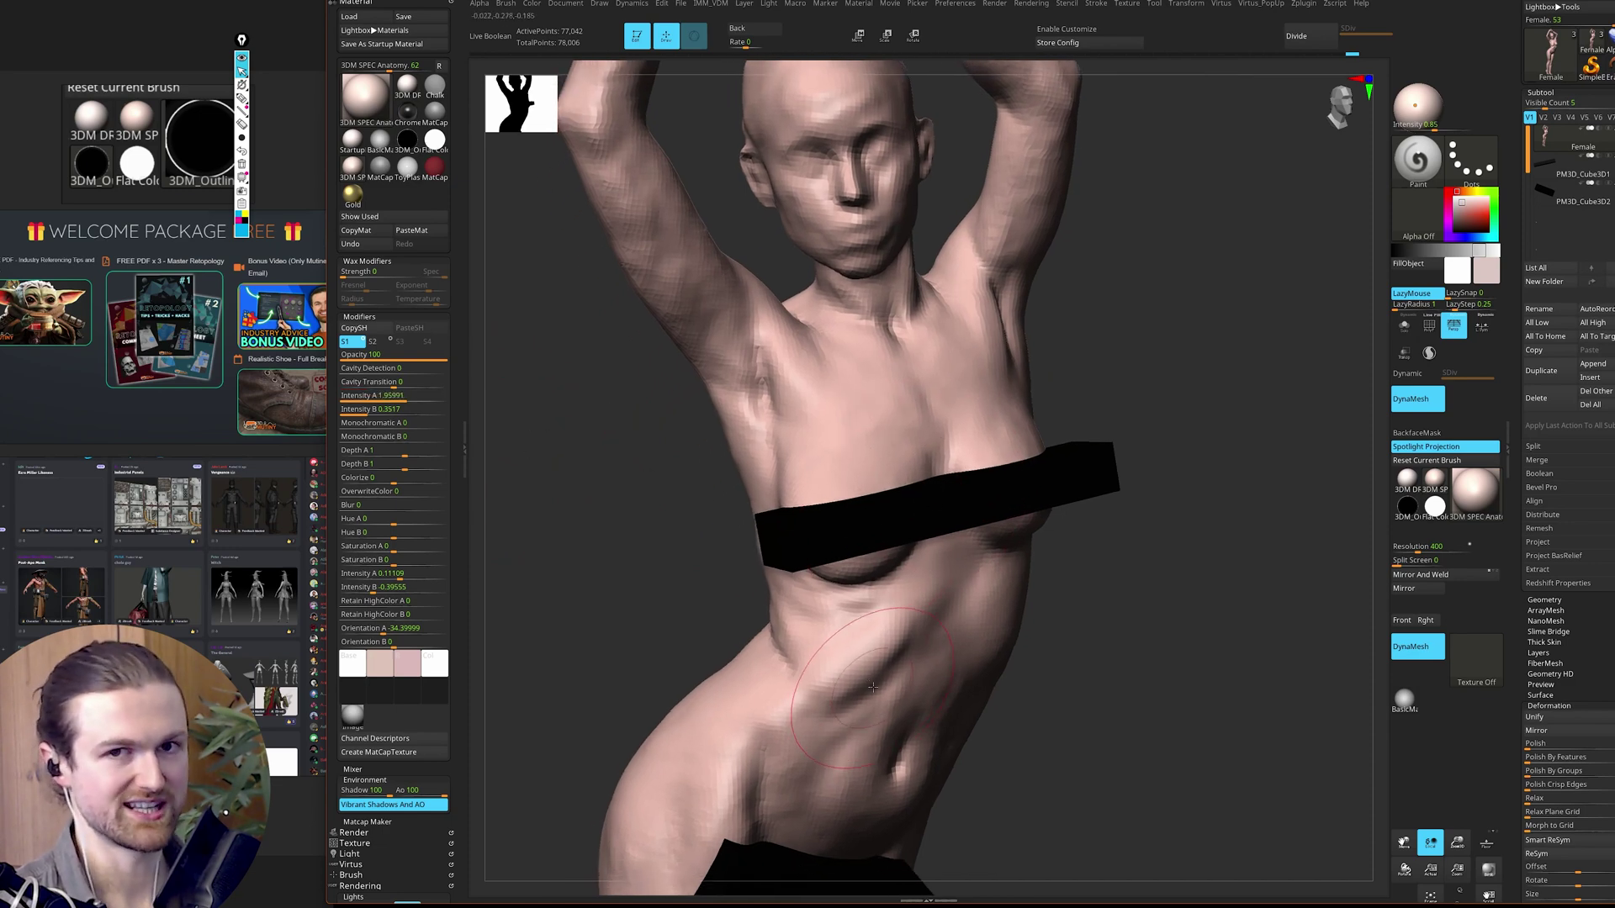
{"action": "mouse_move", "coordinate": [411, 402]}
{"action": "left_mouse_down"}
{"action": "mouse_move", "coordinate": [364, 412]}
{"action": "mouse_move", "coordinate": [399, 411]}
{"action": "left_mouse_up"}
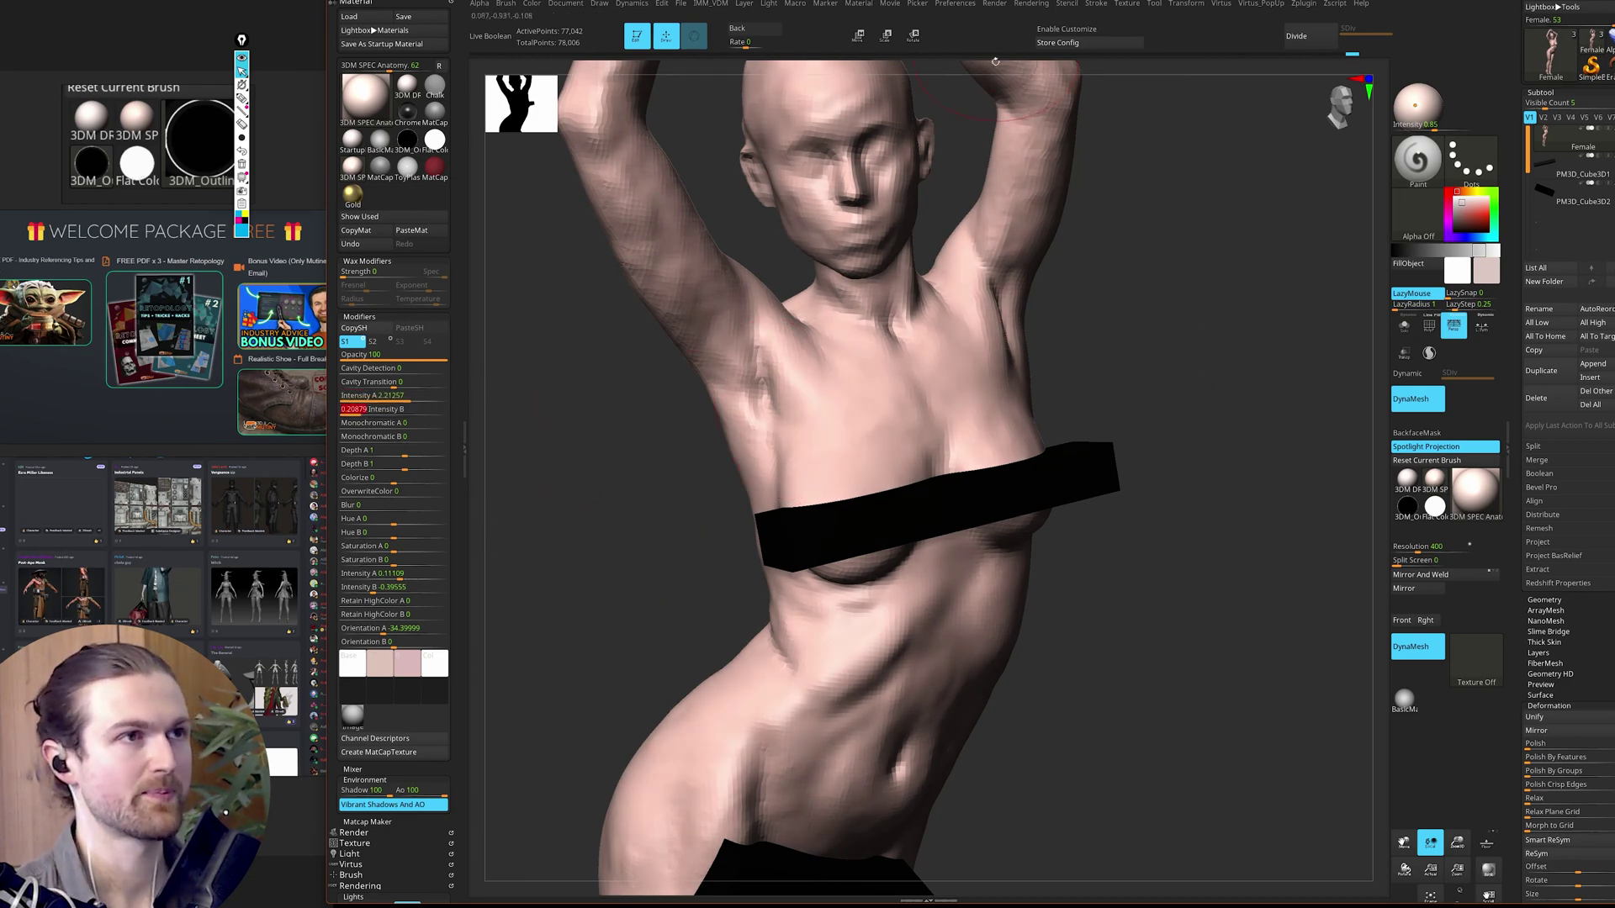
Step: Dock the Render palette beside the canvas, make a BPR render of the figure and inspect its BPR RenderPass maps
{"action": "left_click", "coordinate": [995, 5]}
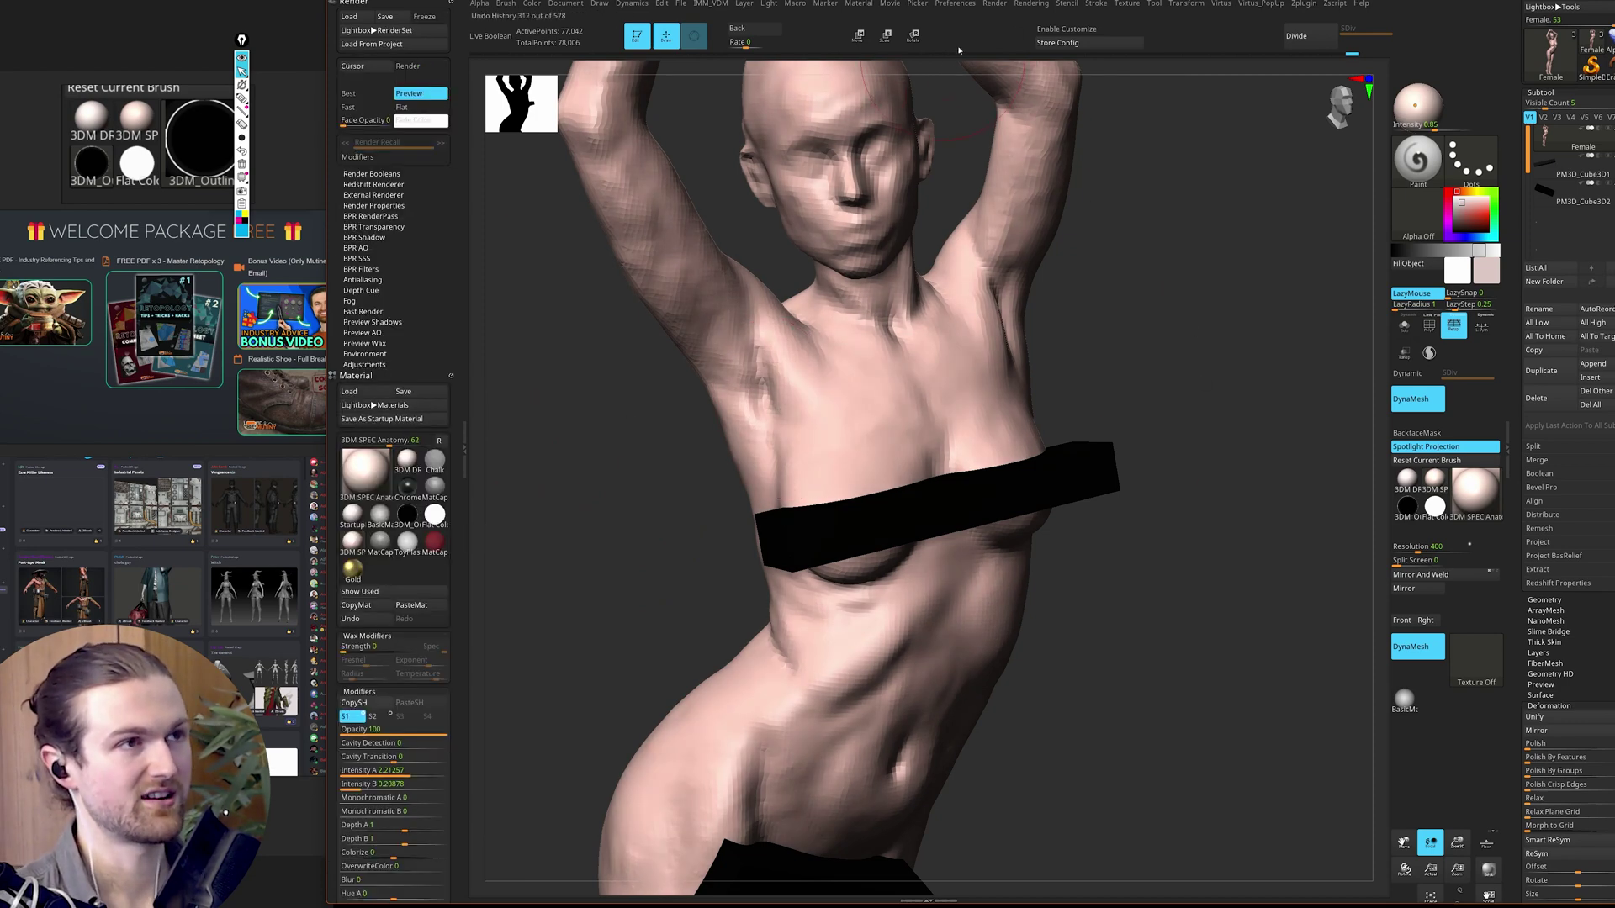
{"action": "left_click", "coordinate": [364, 95]}
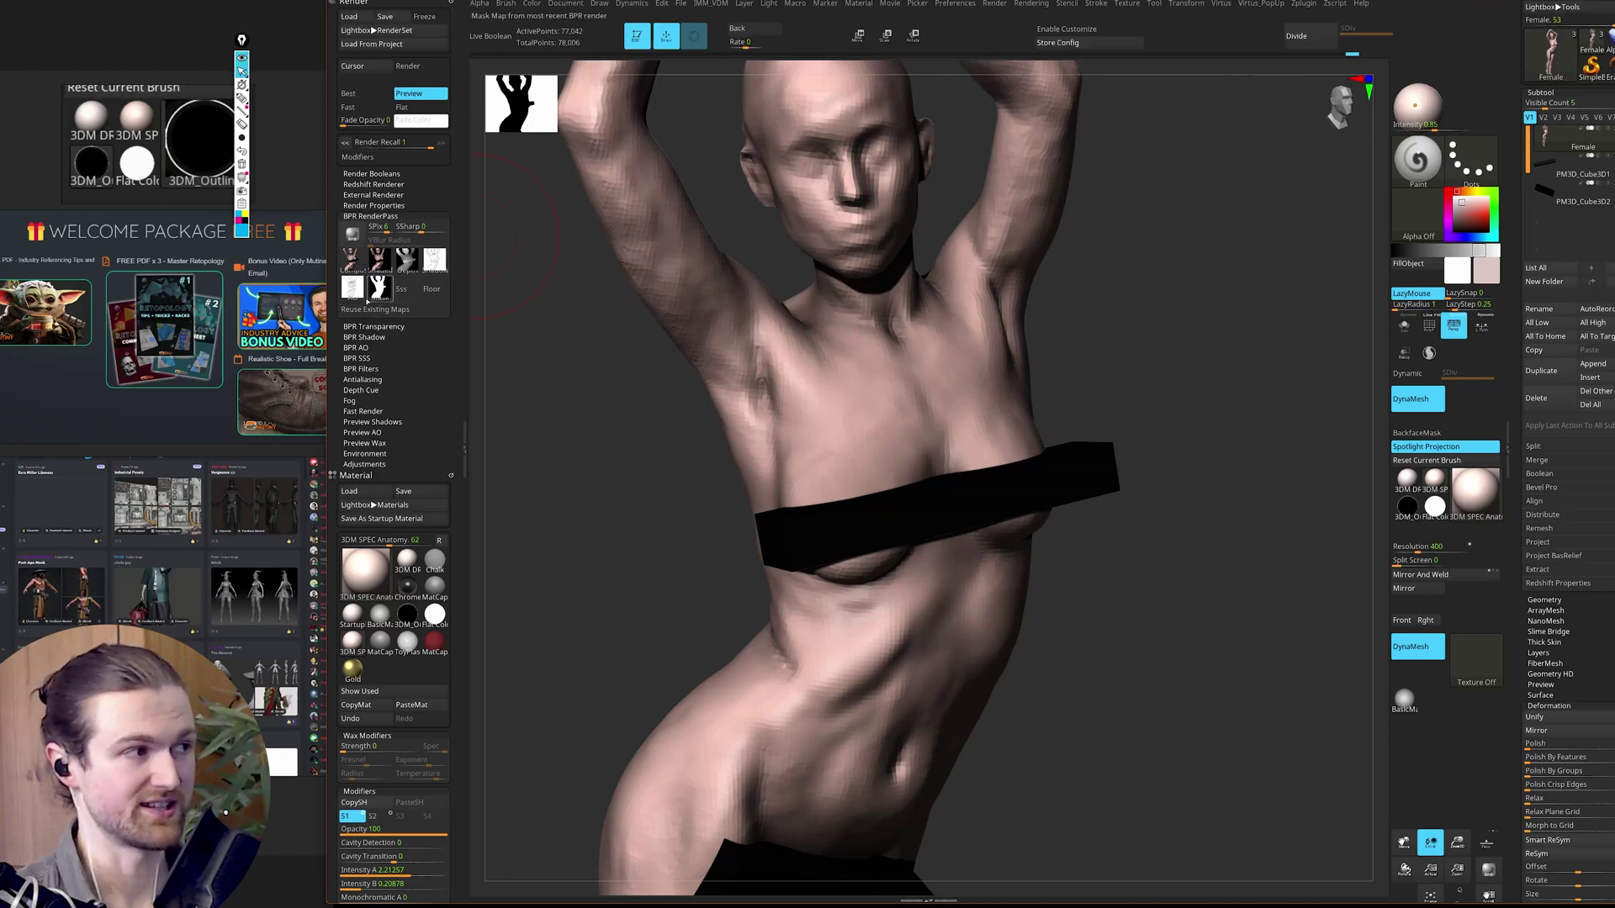
{"action": "mouse_move", "coordinate": [370, 295]}
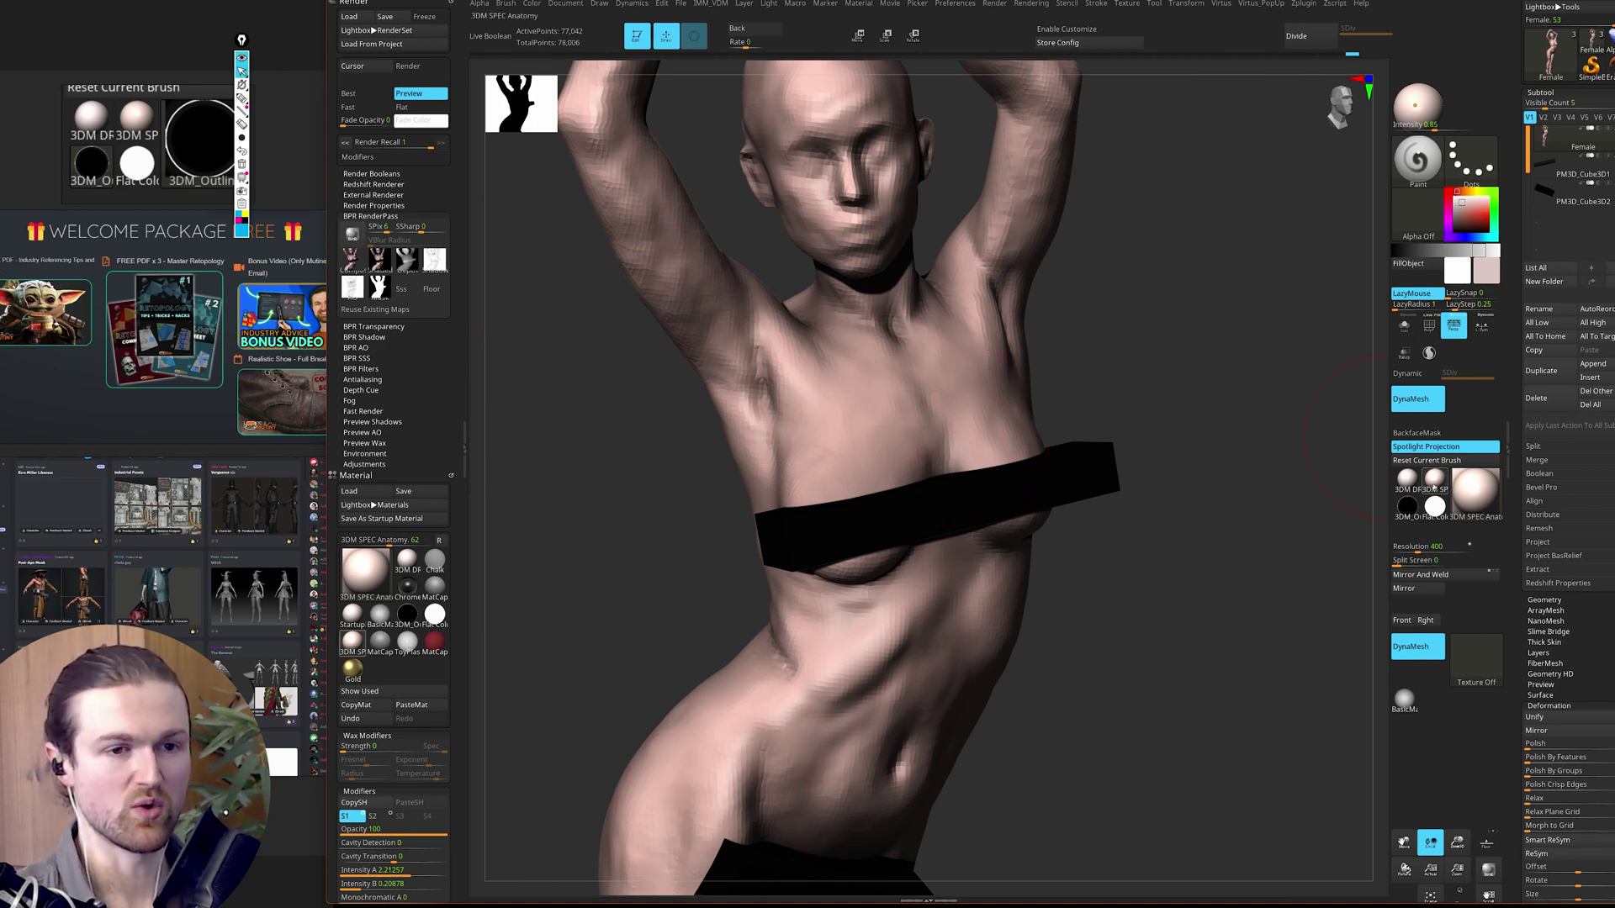
{"action": "mouse_move", "coordinate": [1434, 490]}
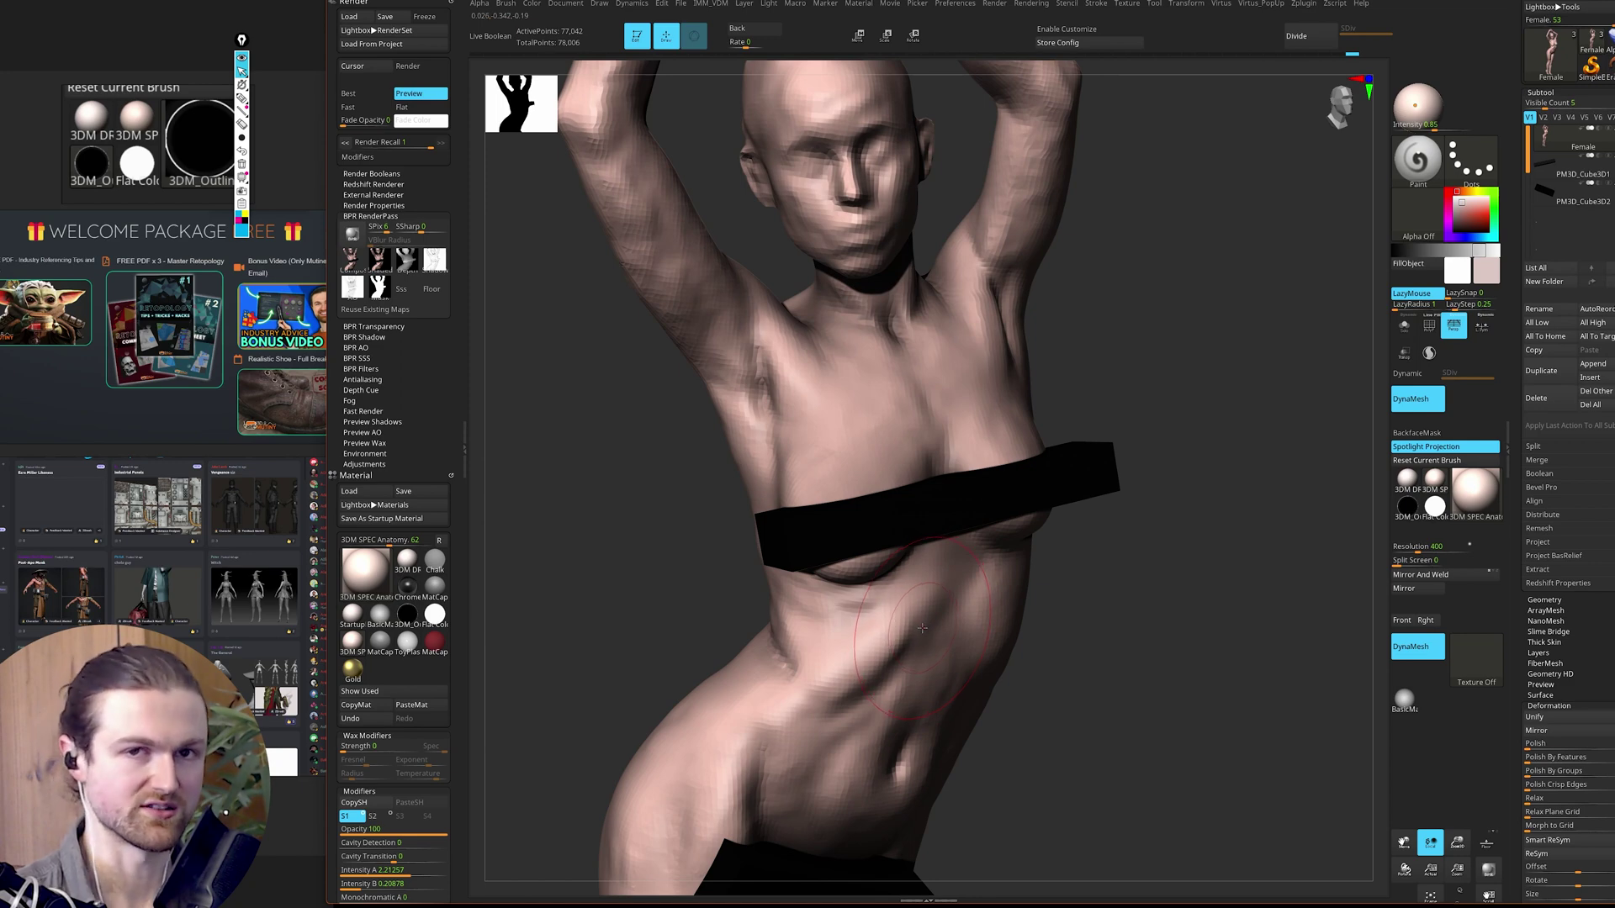
{"action": "right_click_drag", "start_coordinate": [922, 627], "coordinate": [1095, 678]}
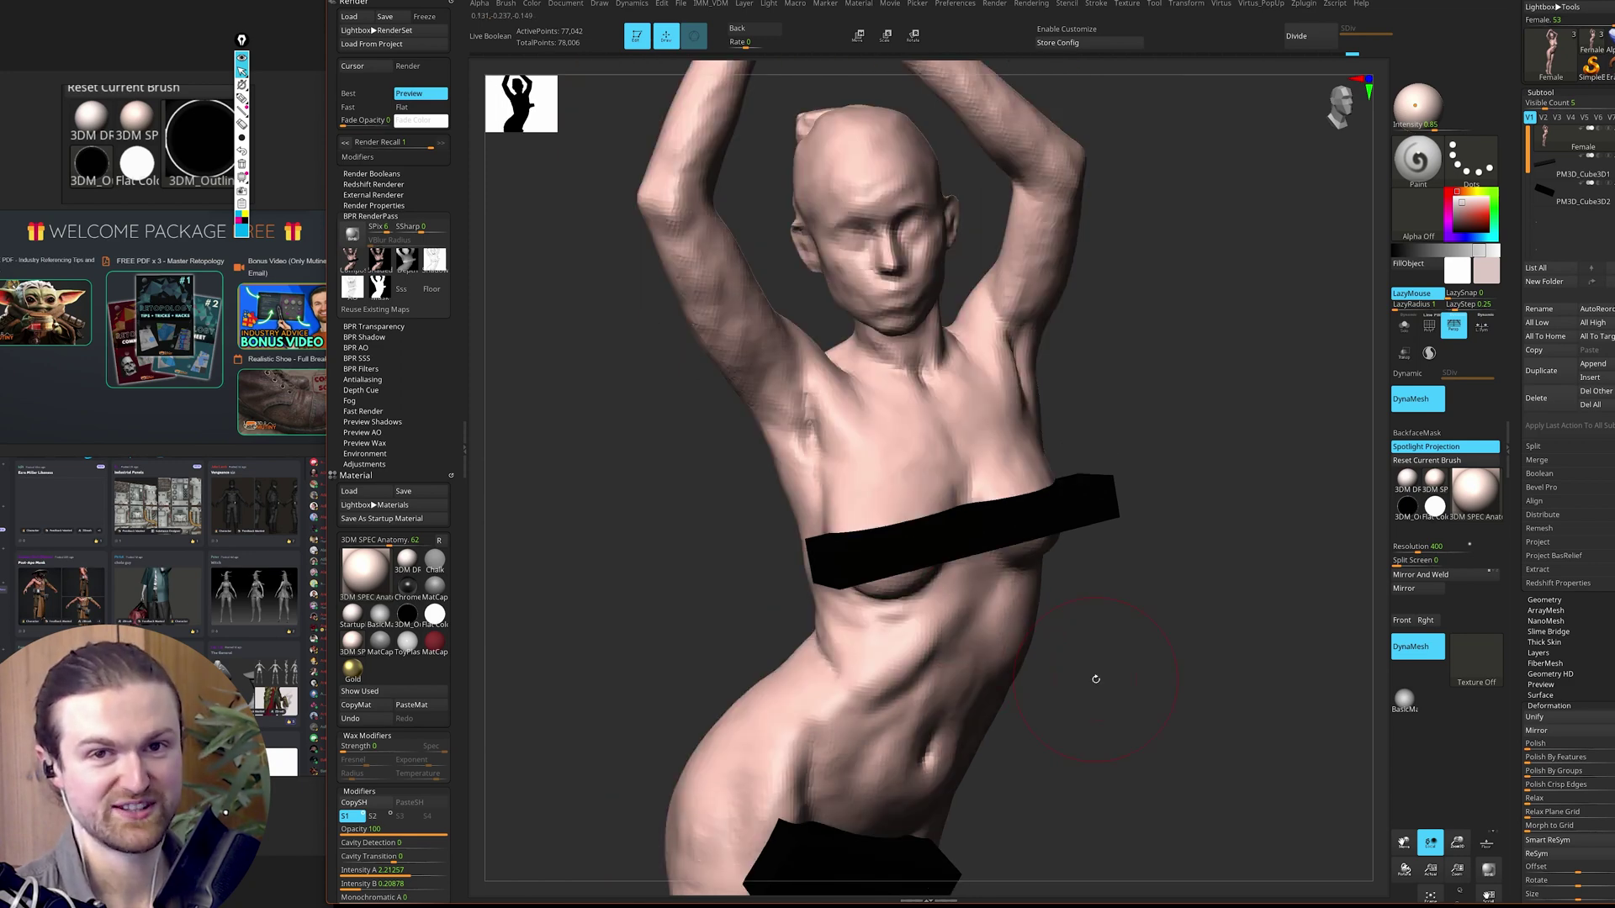